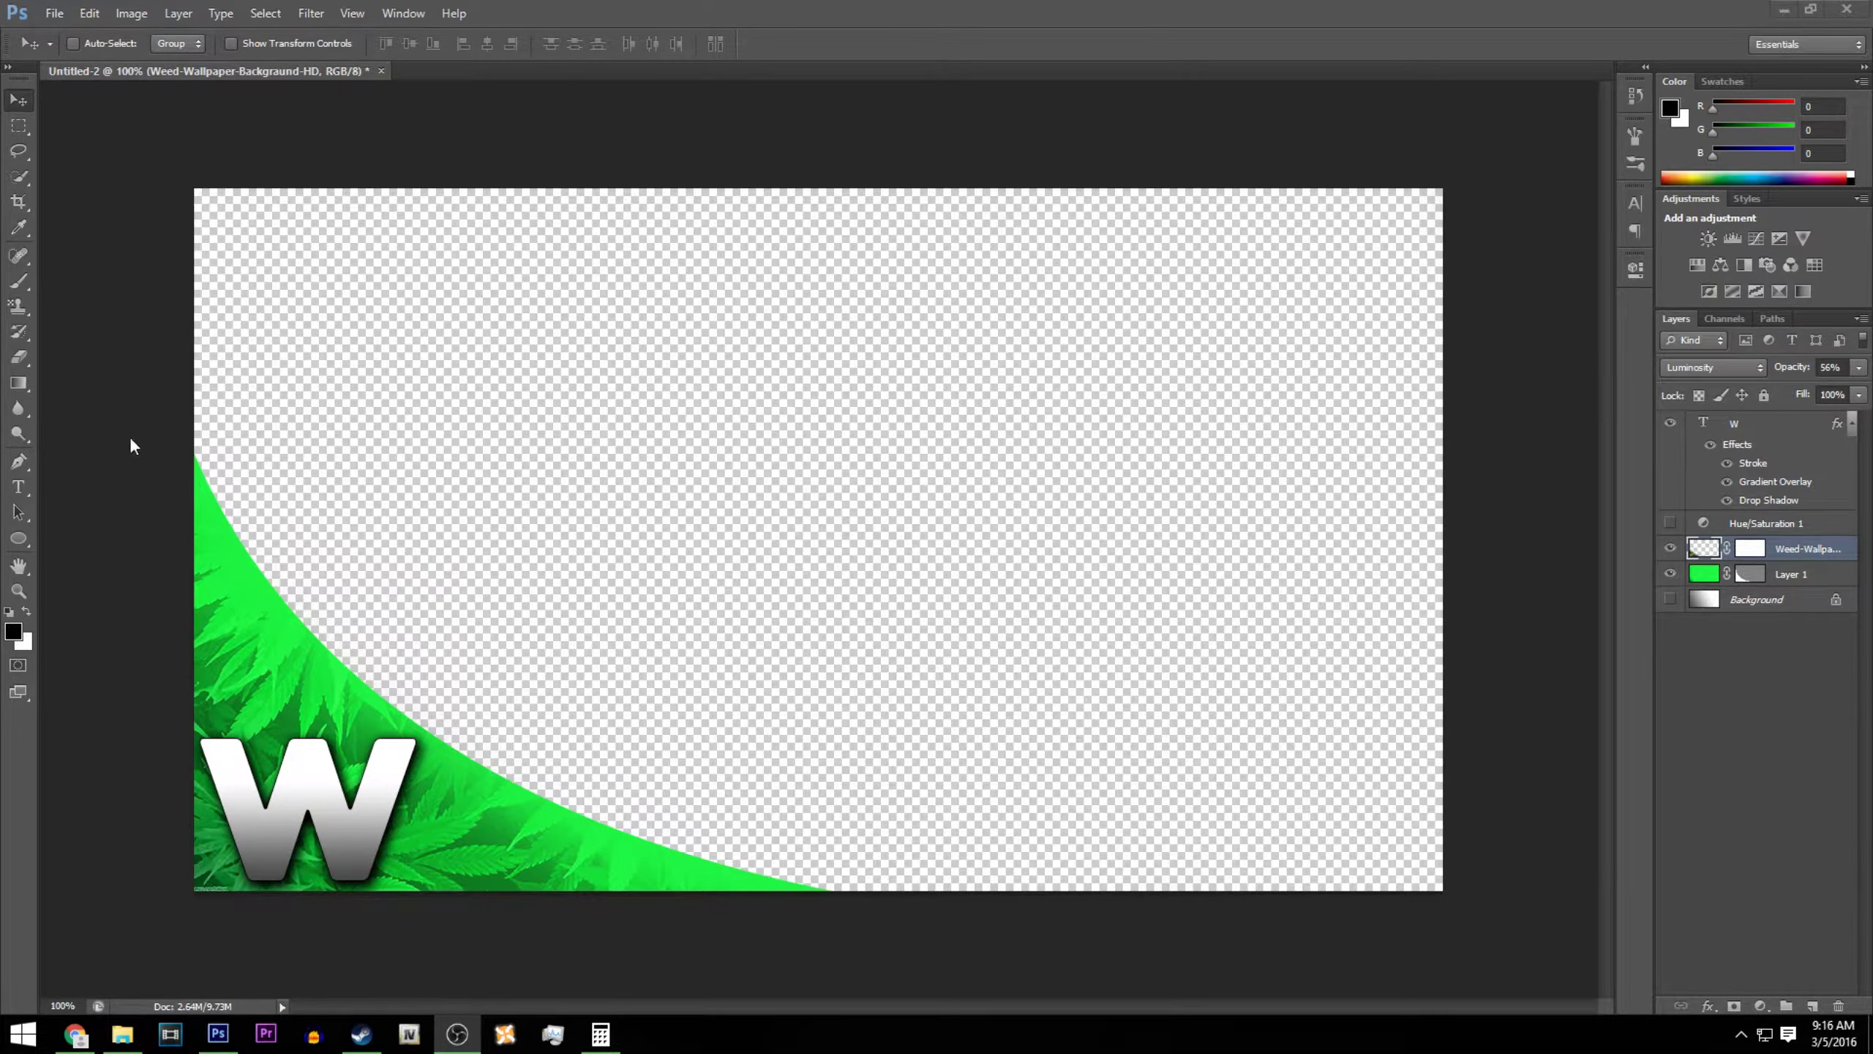
Open the example thumbnail gg.jpg in Windows Photo Viewer over the Photoshop canvas.
key("alt+Tab")
double_click(819, 672)
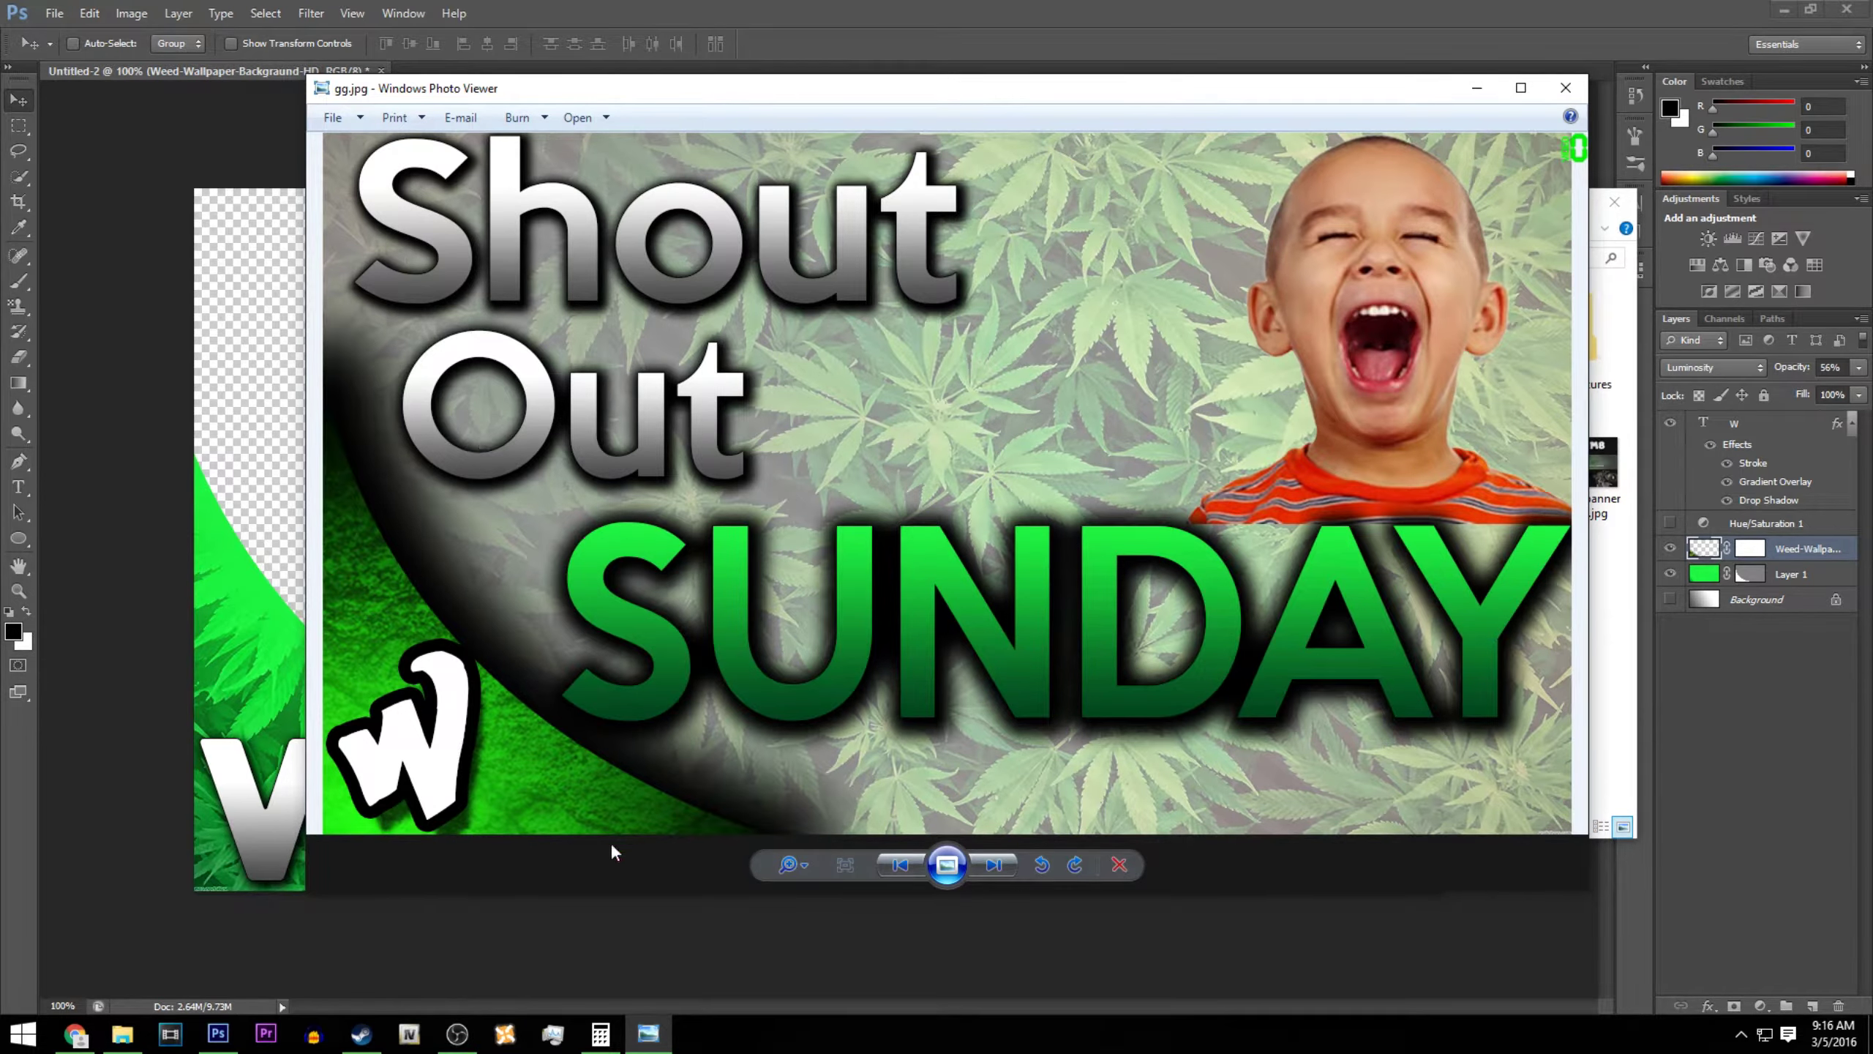
View the next example, k.jpg, then close Photo Viewer and the Pictures folder.
left_click(992, 863)
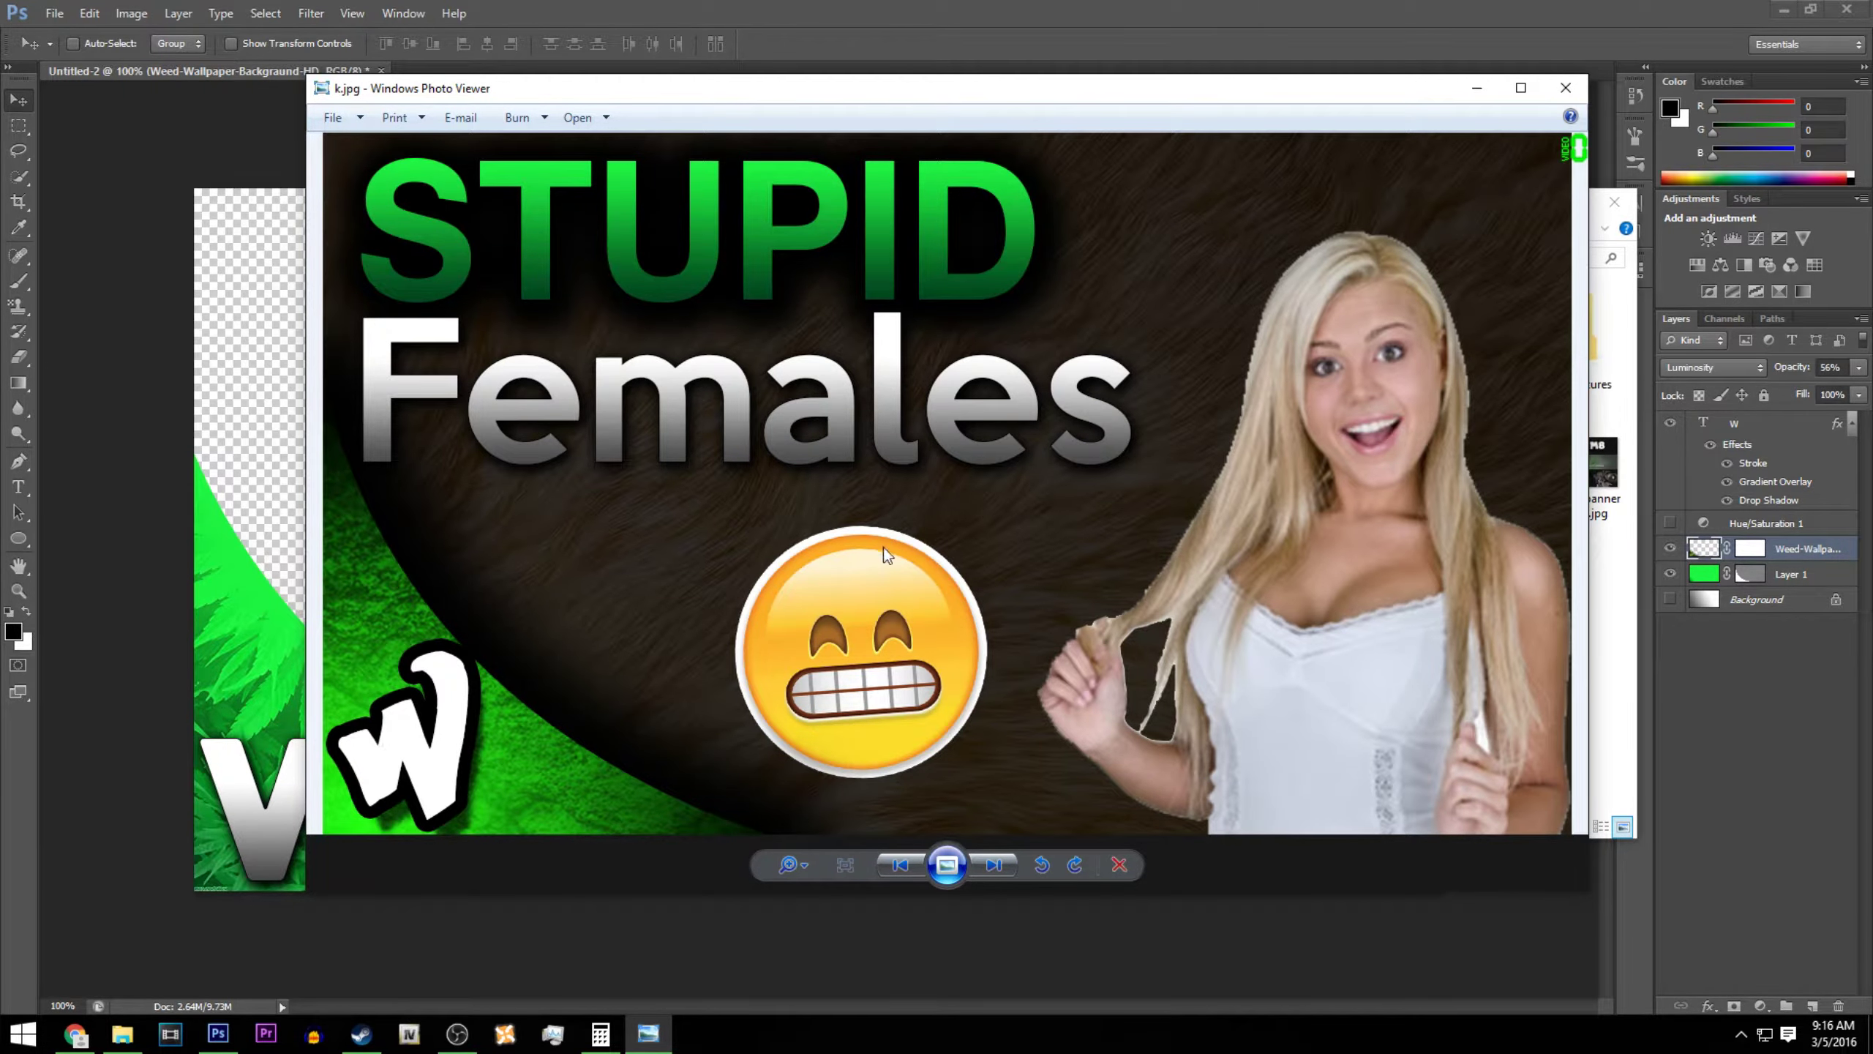
left_click(1564, 90)
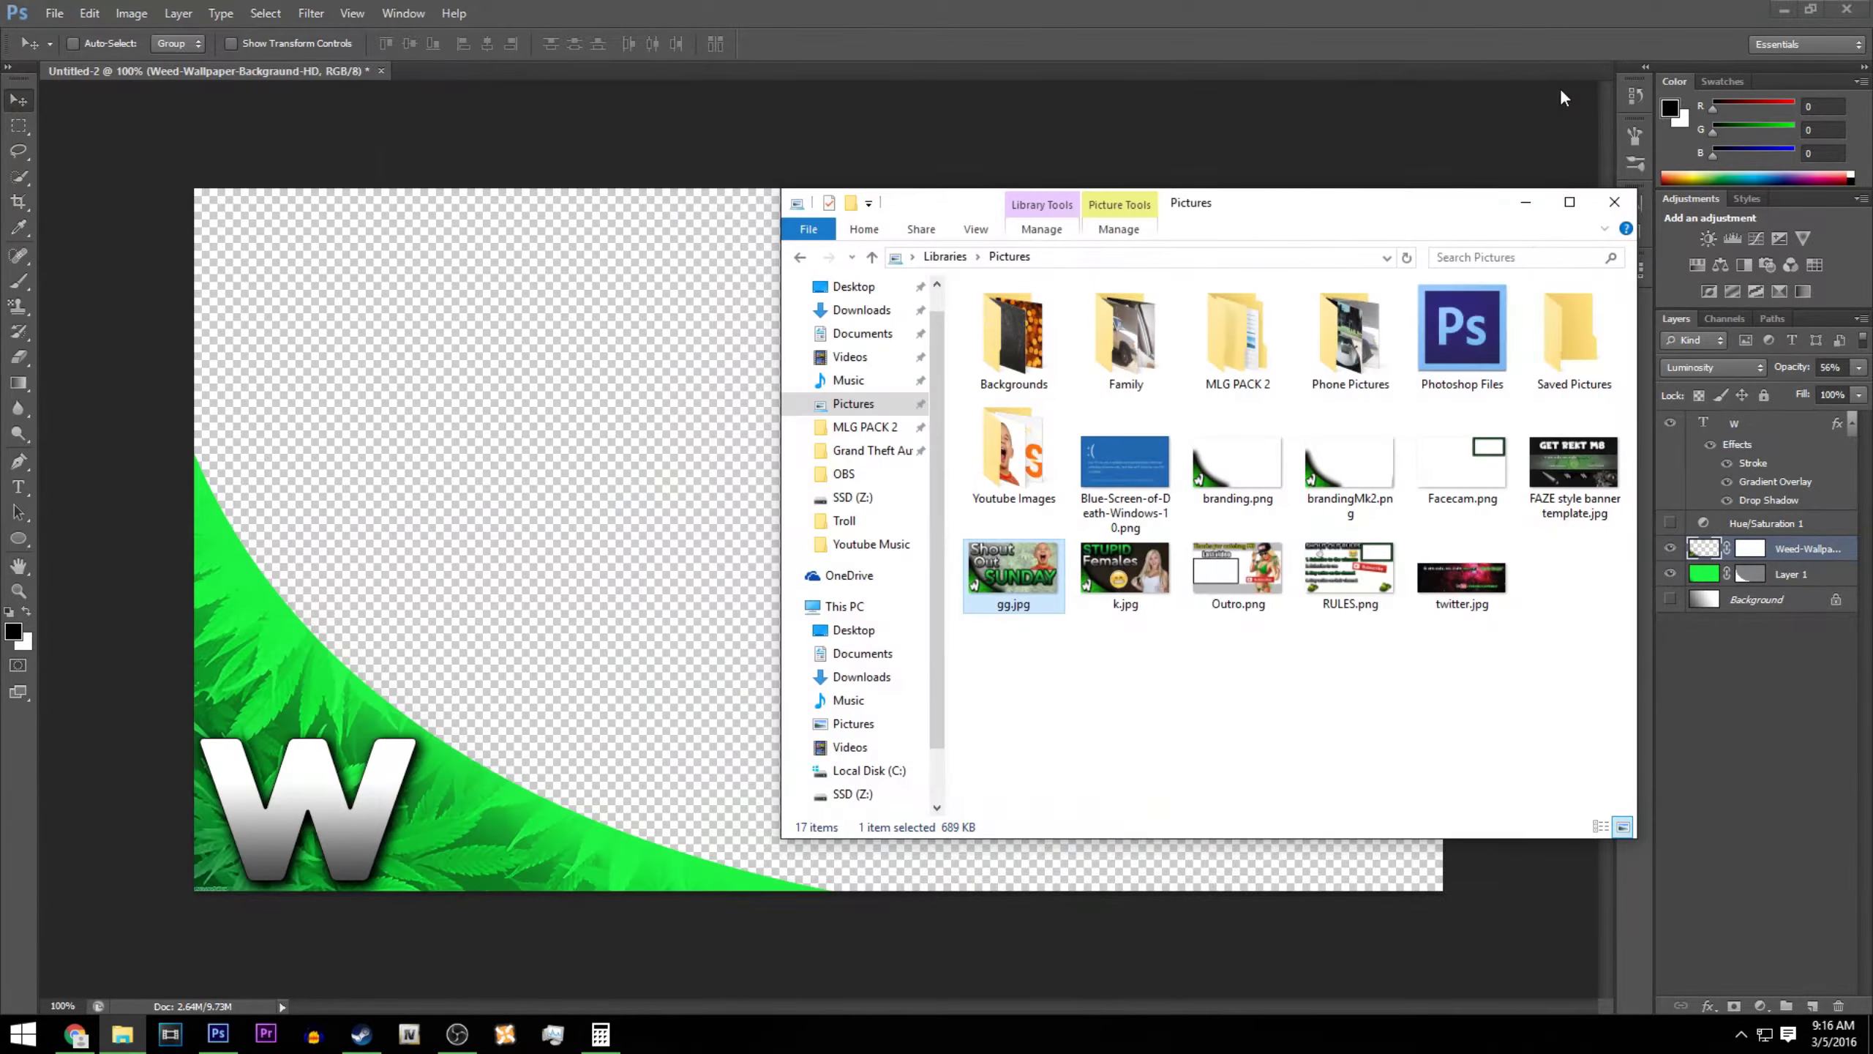
left_click(1522, 209)
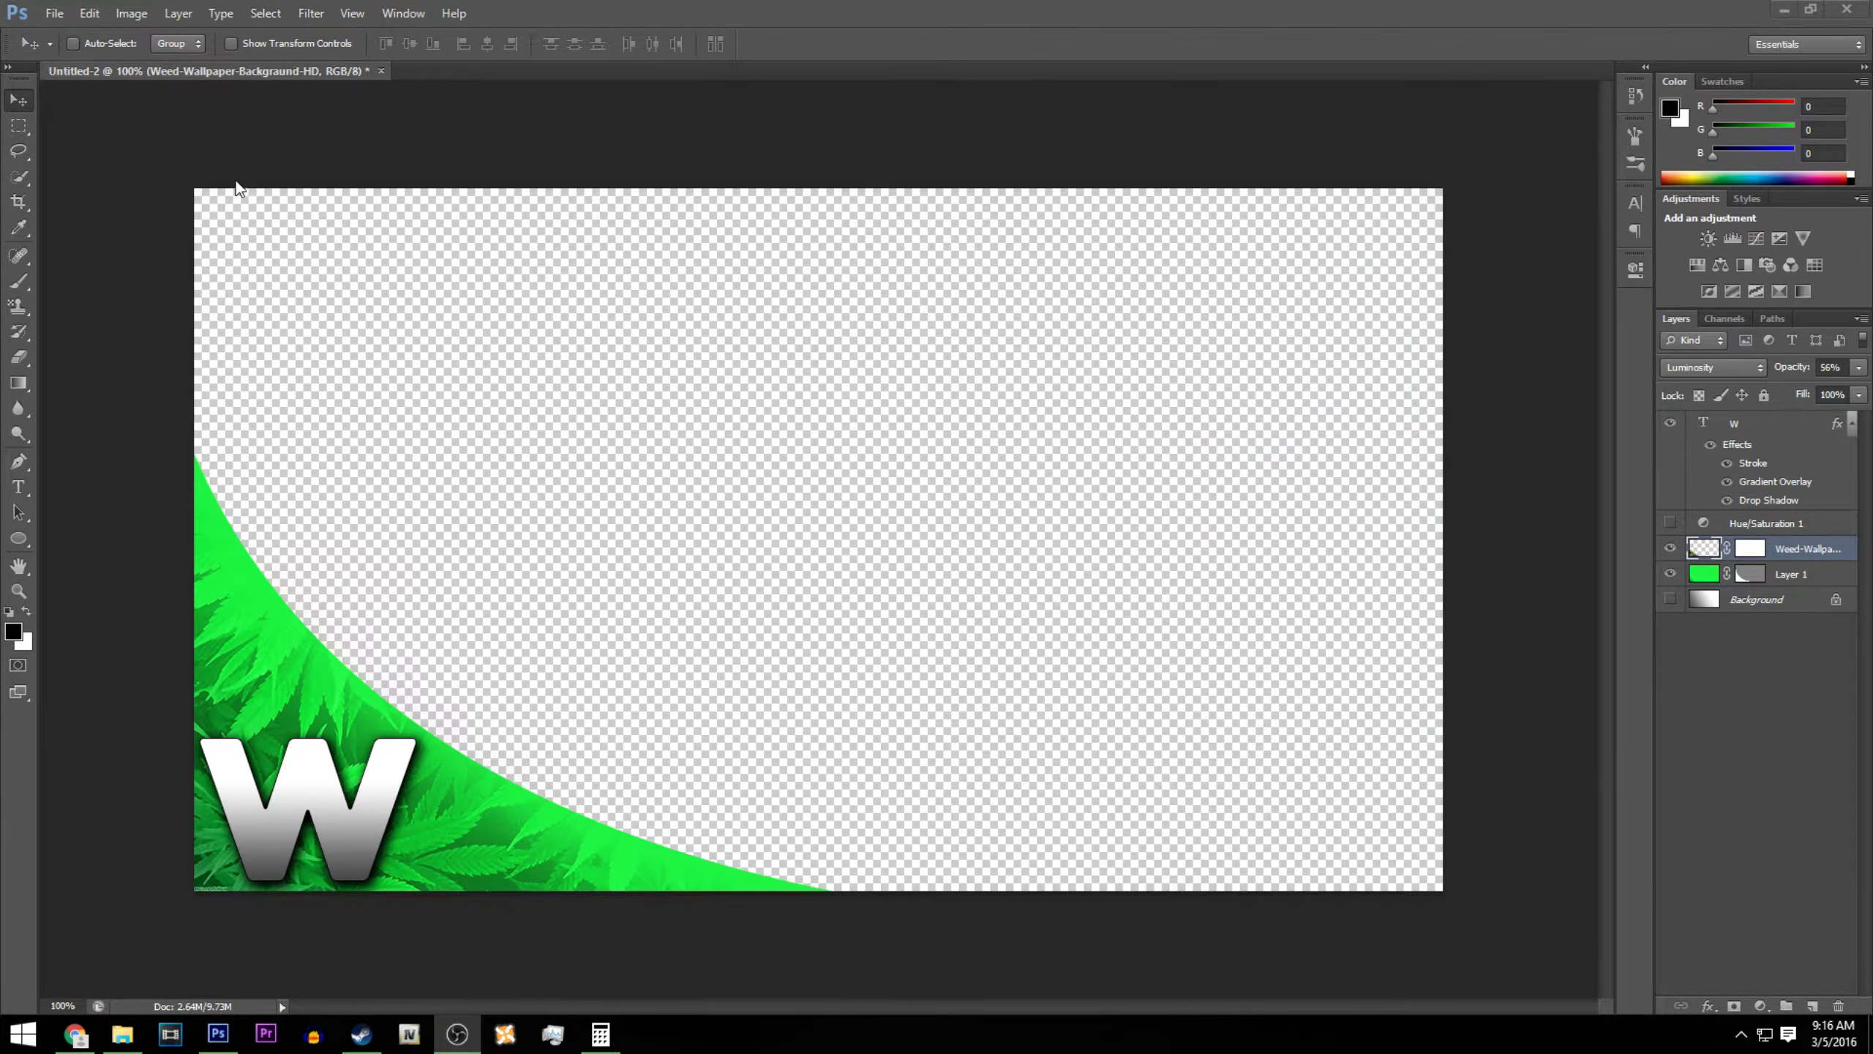
Create a new 1280 x 720 document.
left_click(55, 13)
left_click(78, 32)
left_click(872, 211)
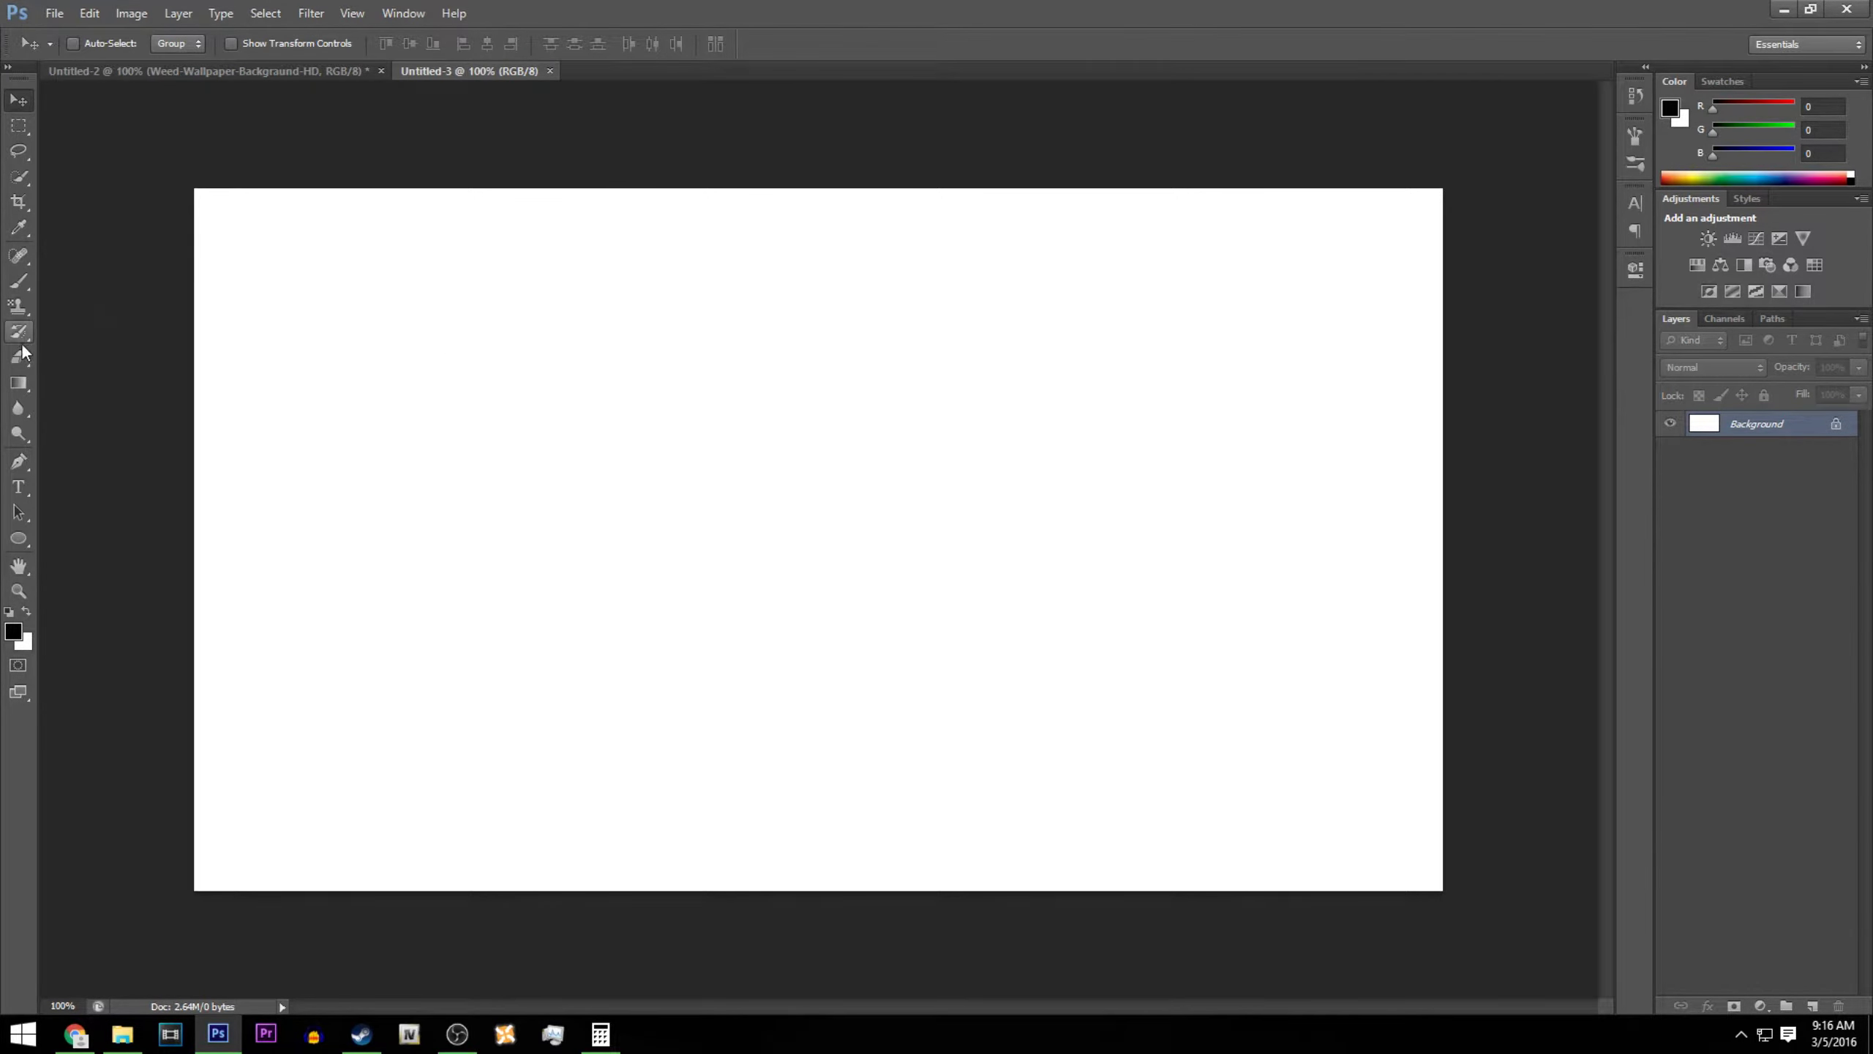
Fill the background with a grey-to-white gradient running bottom-left to top-right.
left_click(19, 383)
left_click(114, 50)
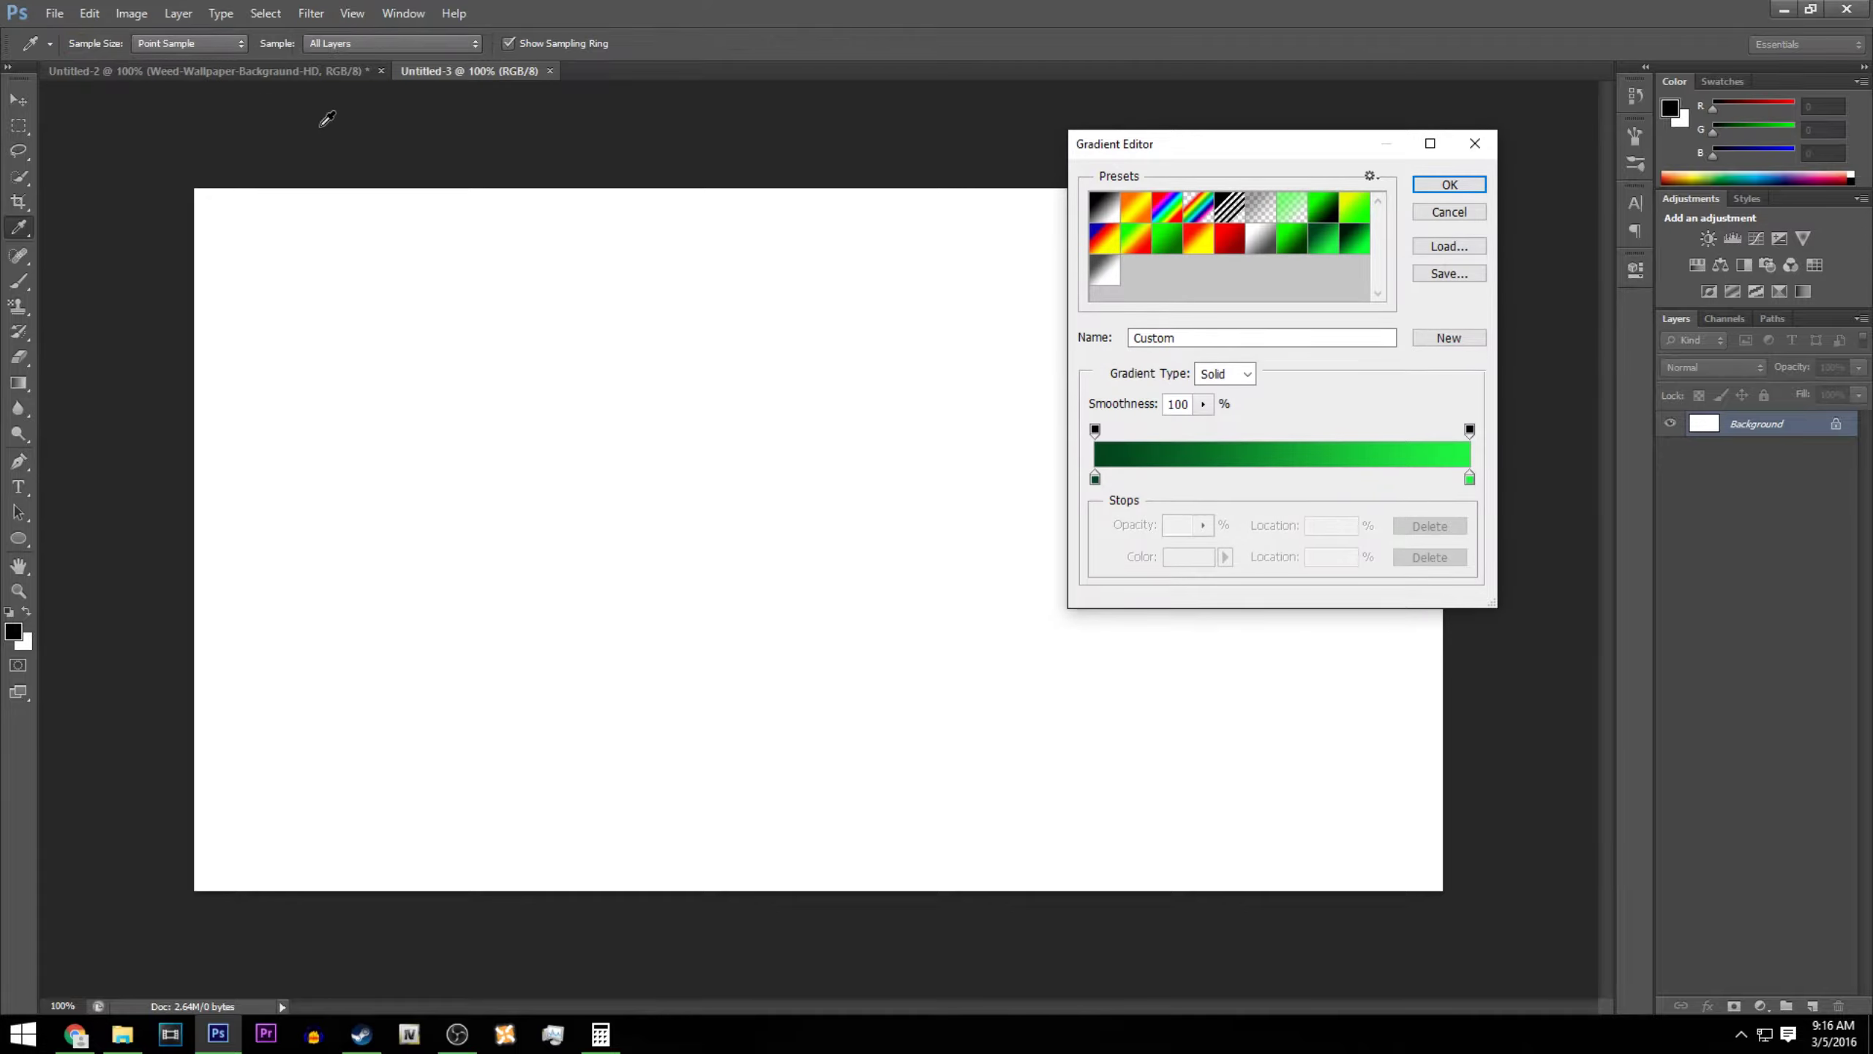
left_click(1099, 278)
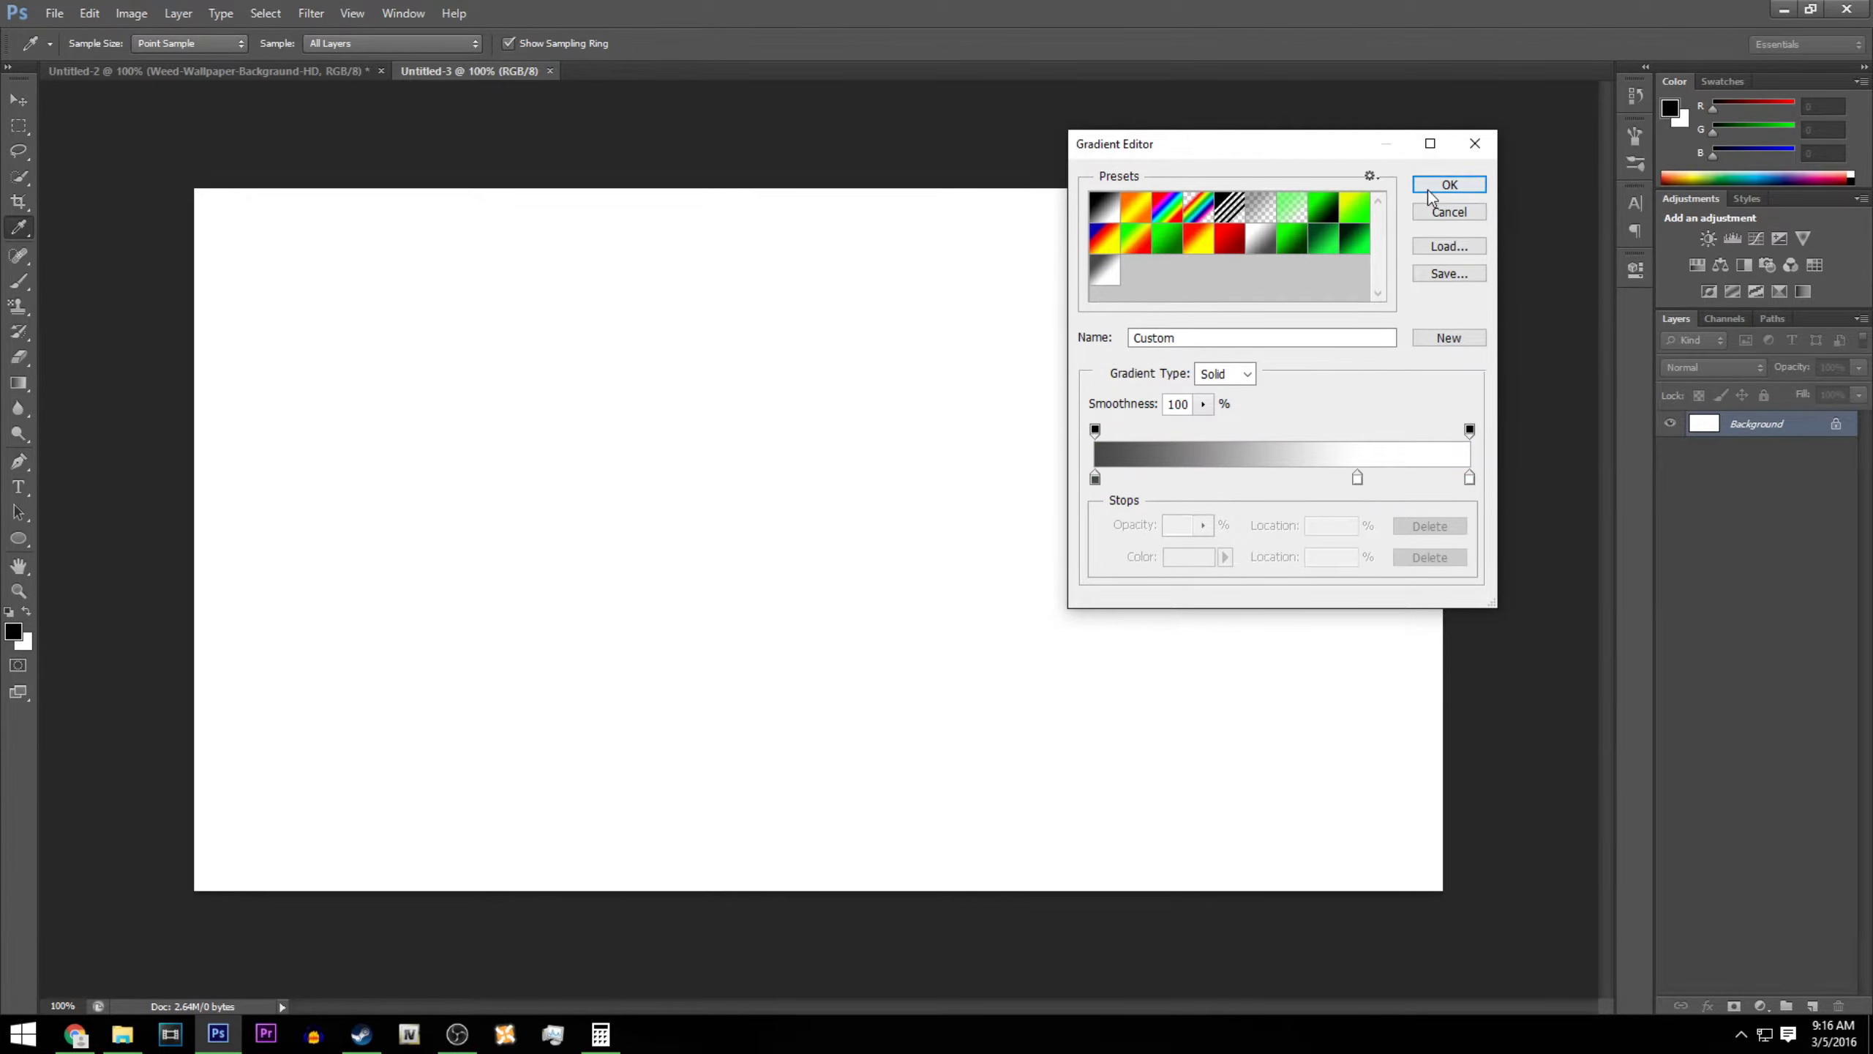
left_click(1450, 185)
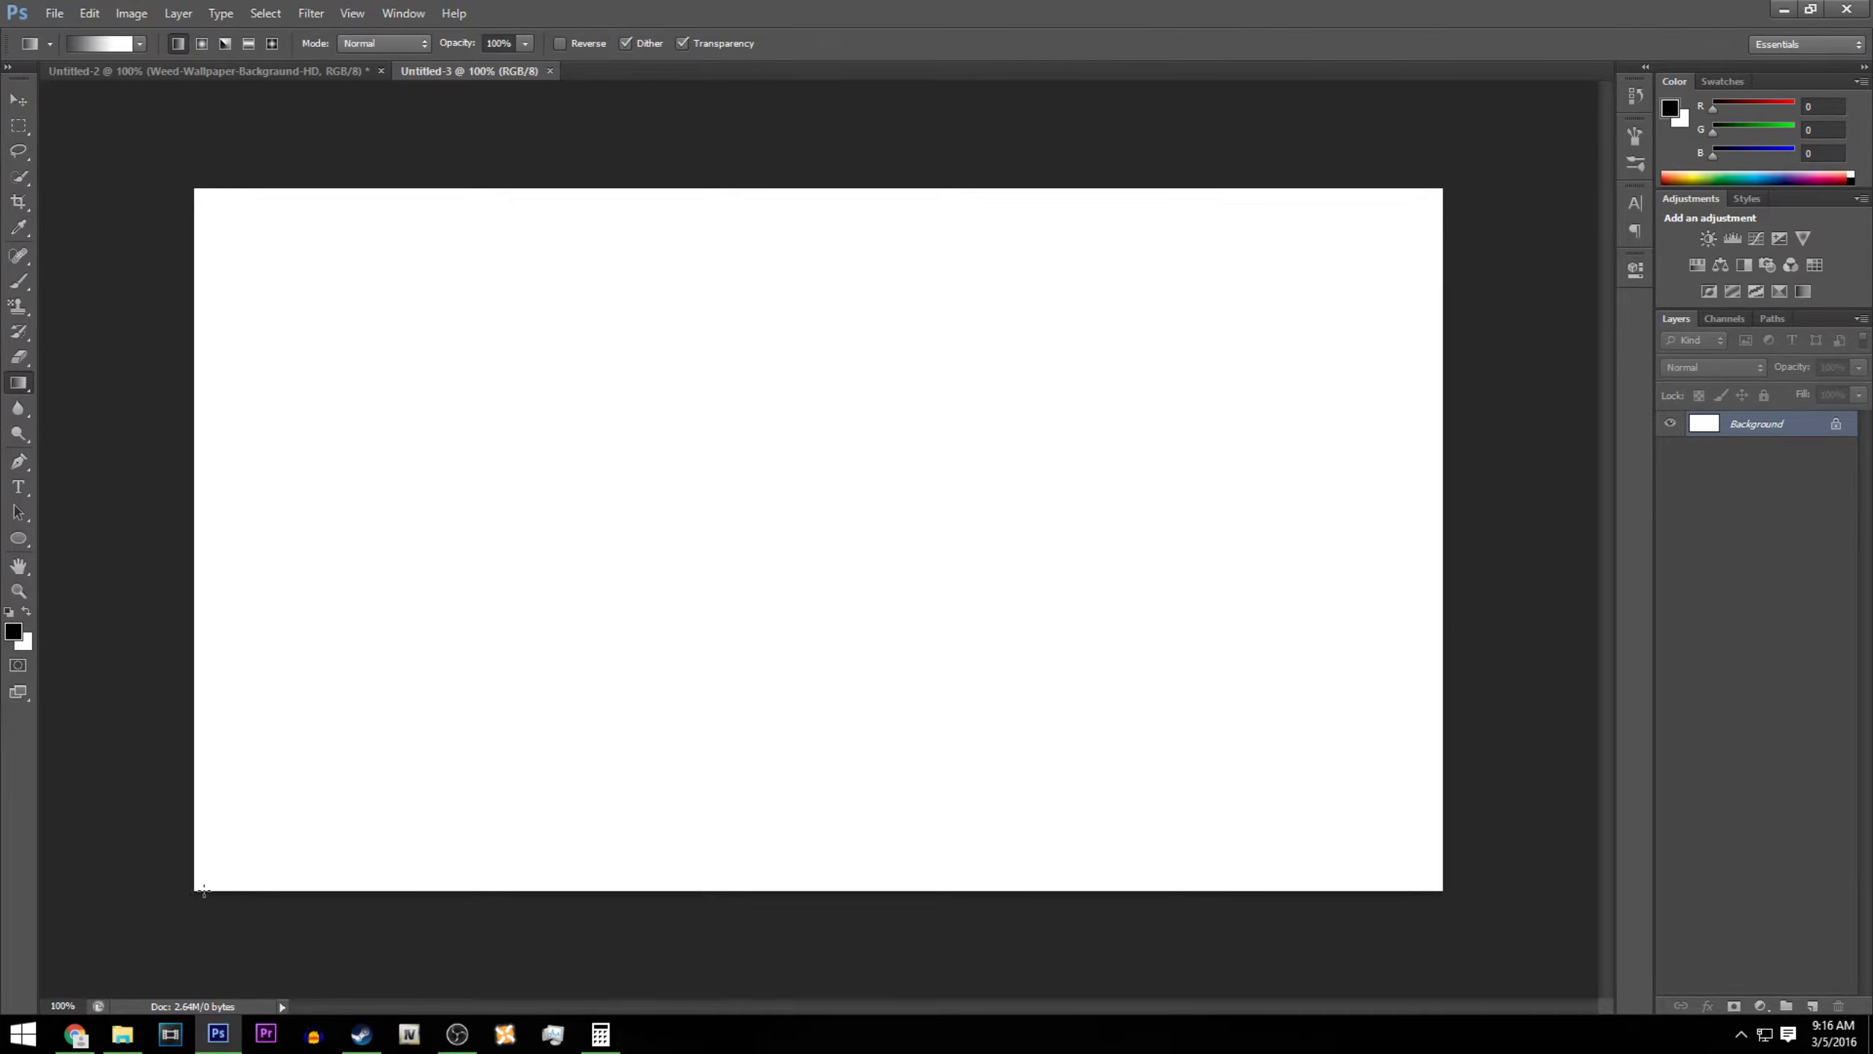
left_click_drag(321, 860, 1448, 183)
left_click(21, 103)
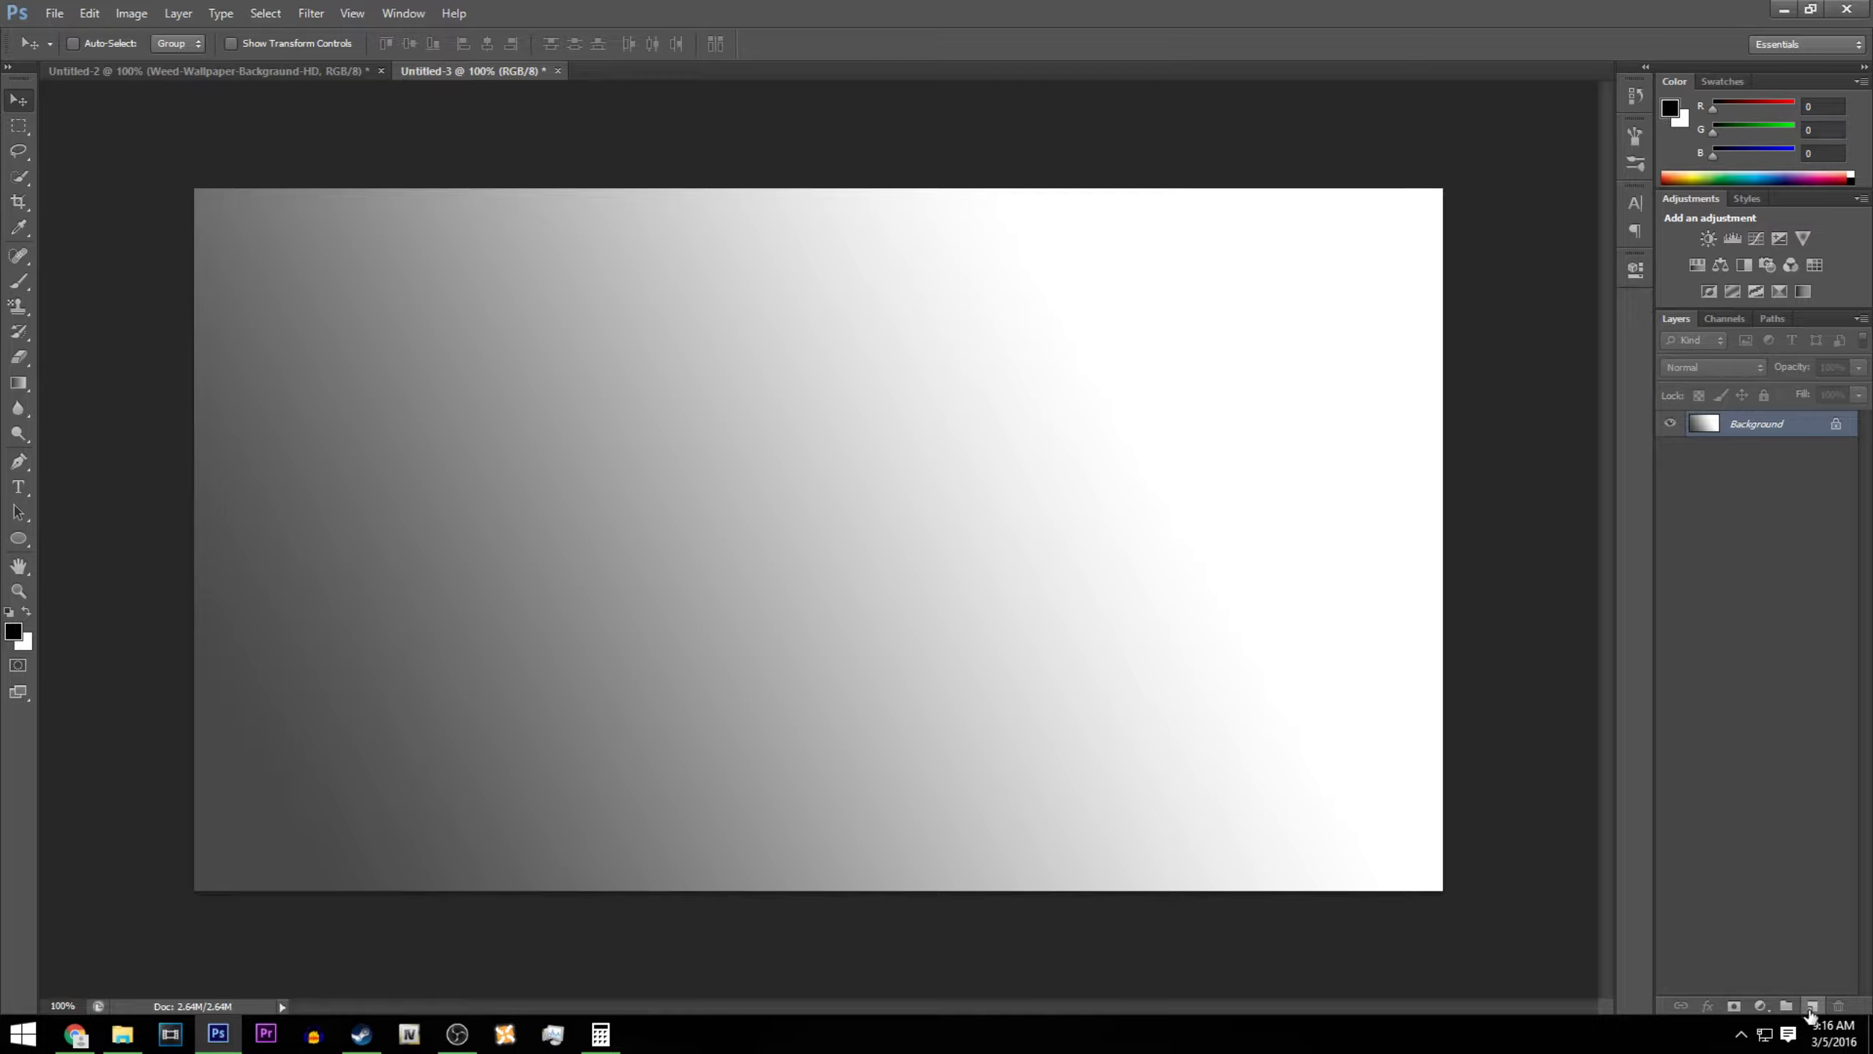
Add Layer 1 and mask it with a closed, curved pen path around the lower-left corner.
left_click(1811, 1006)
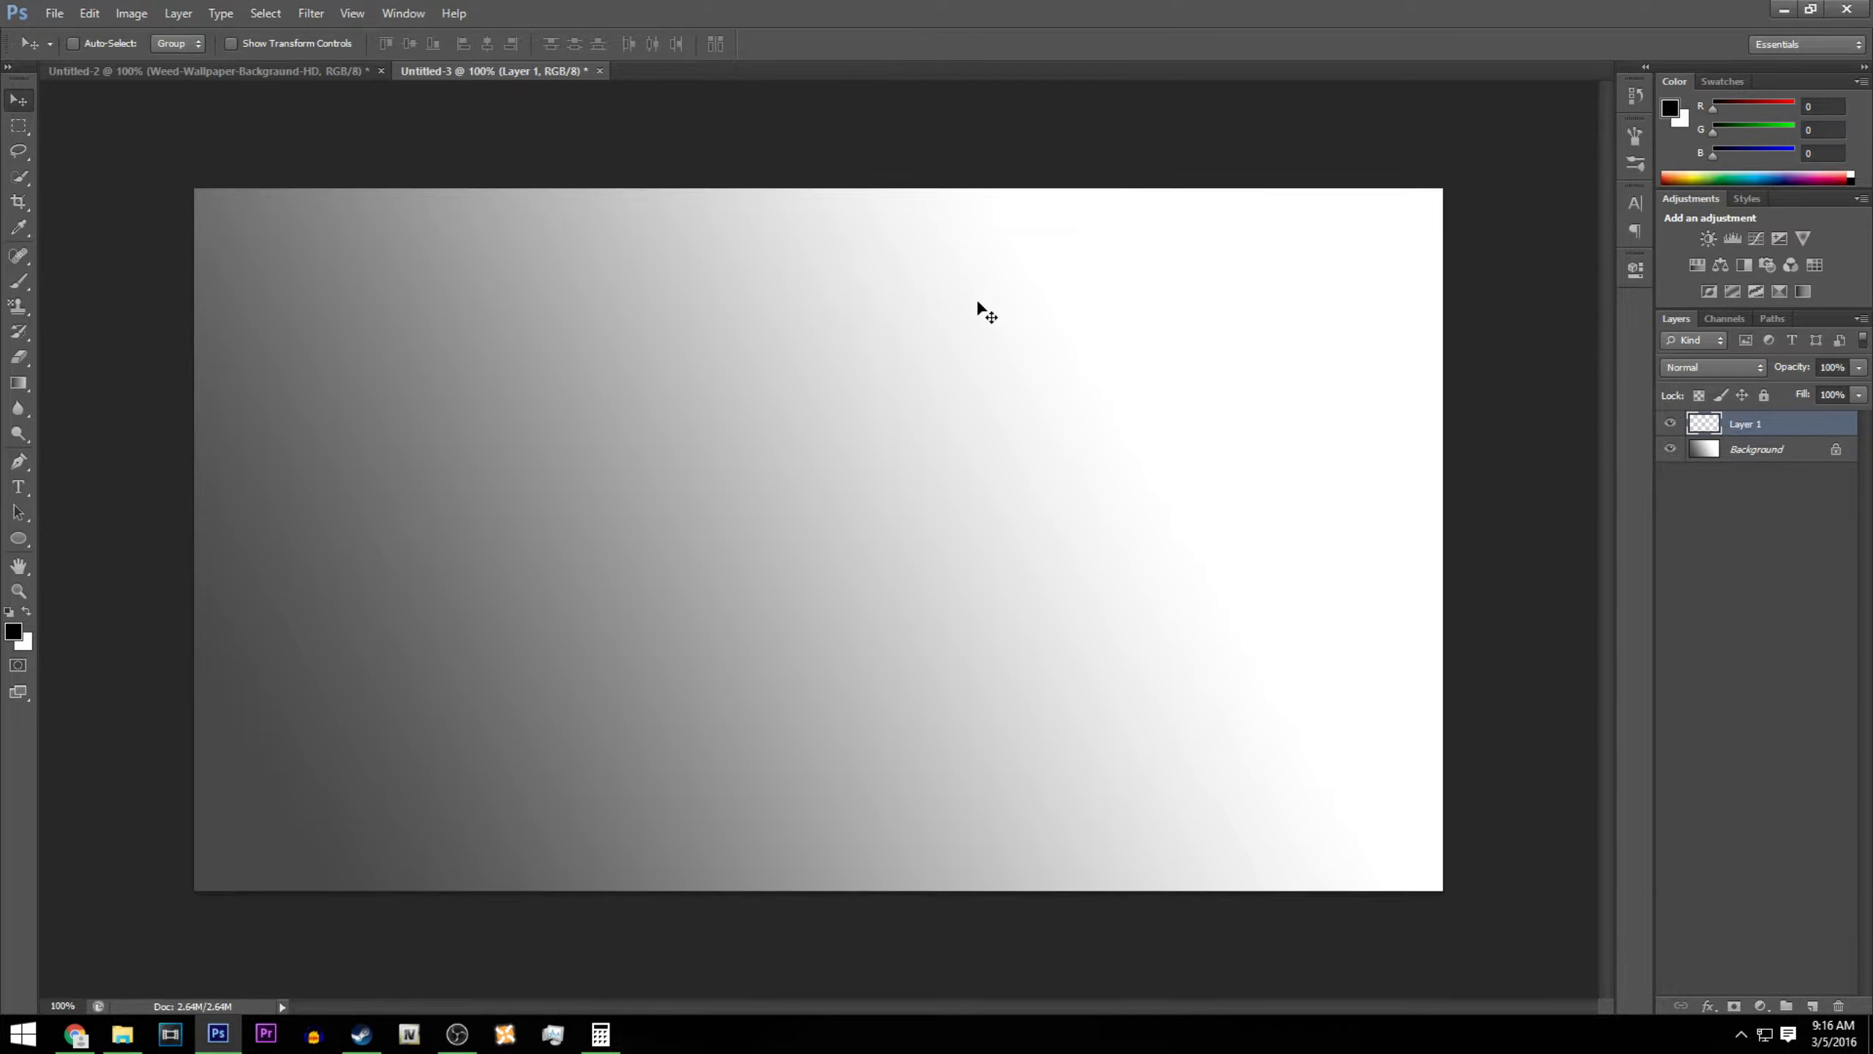
key("ctrl+minus")
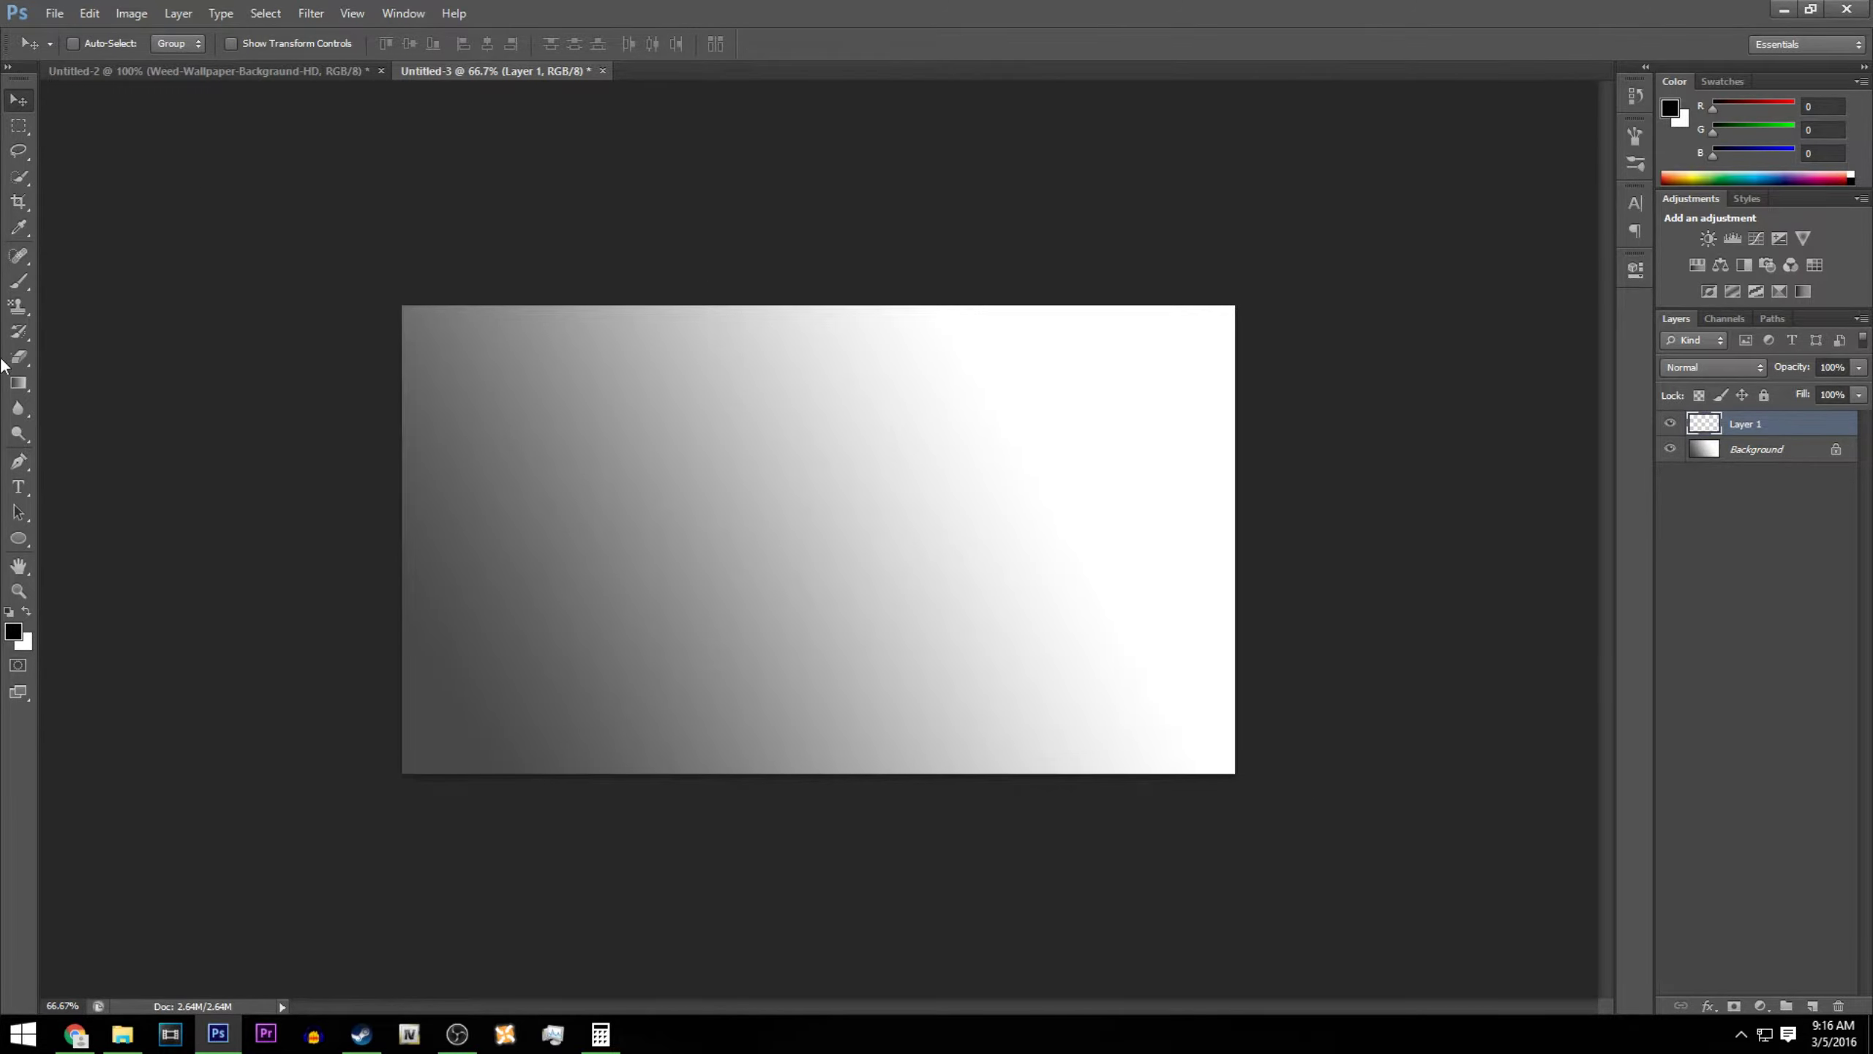
left_click(18, 462)
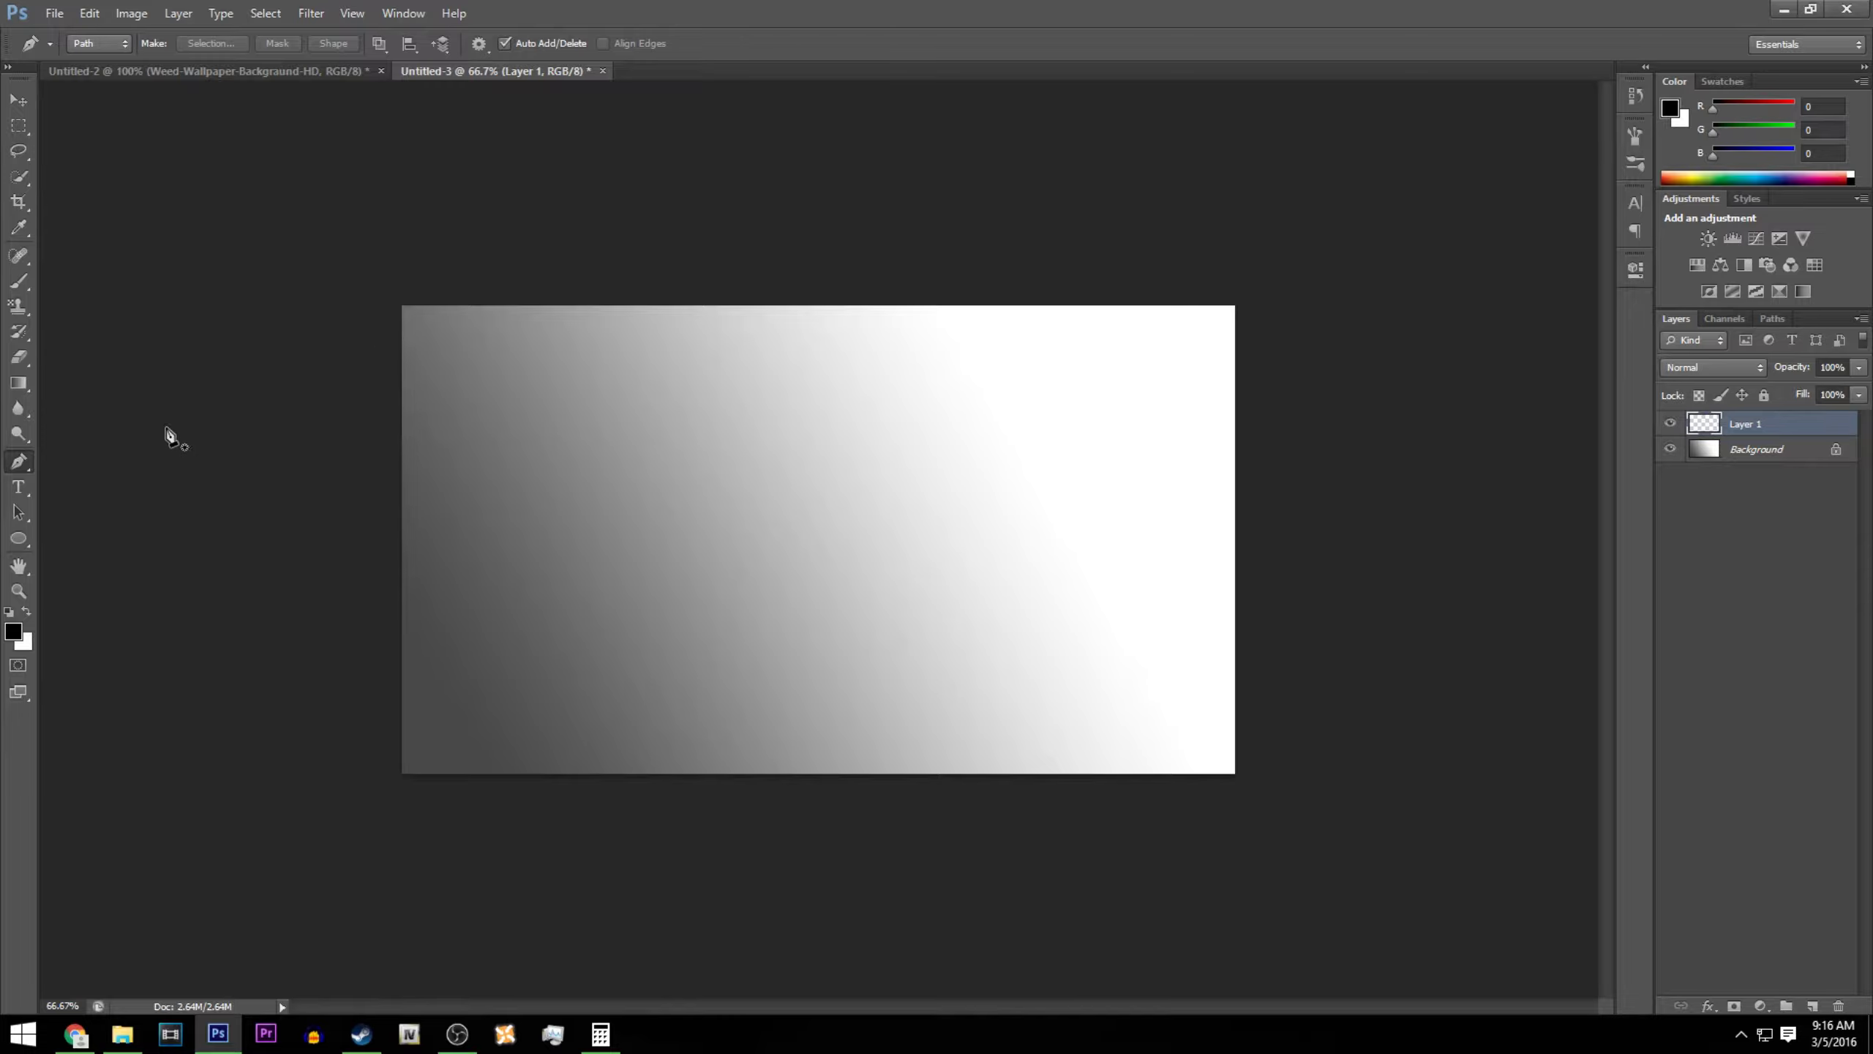
left_click(367, 351)
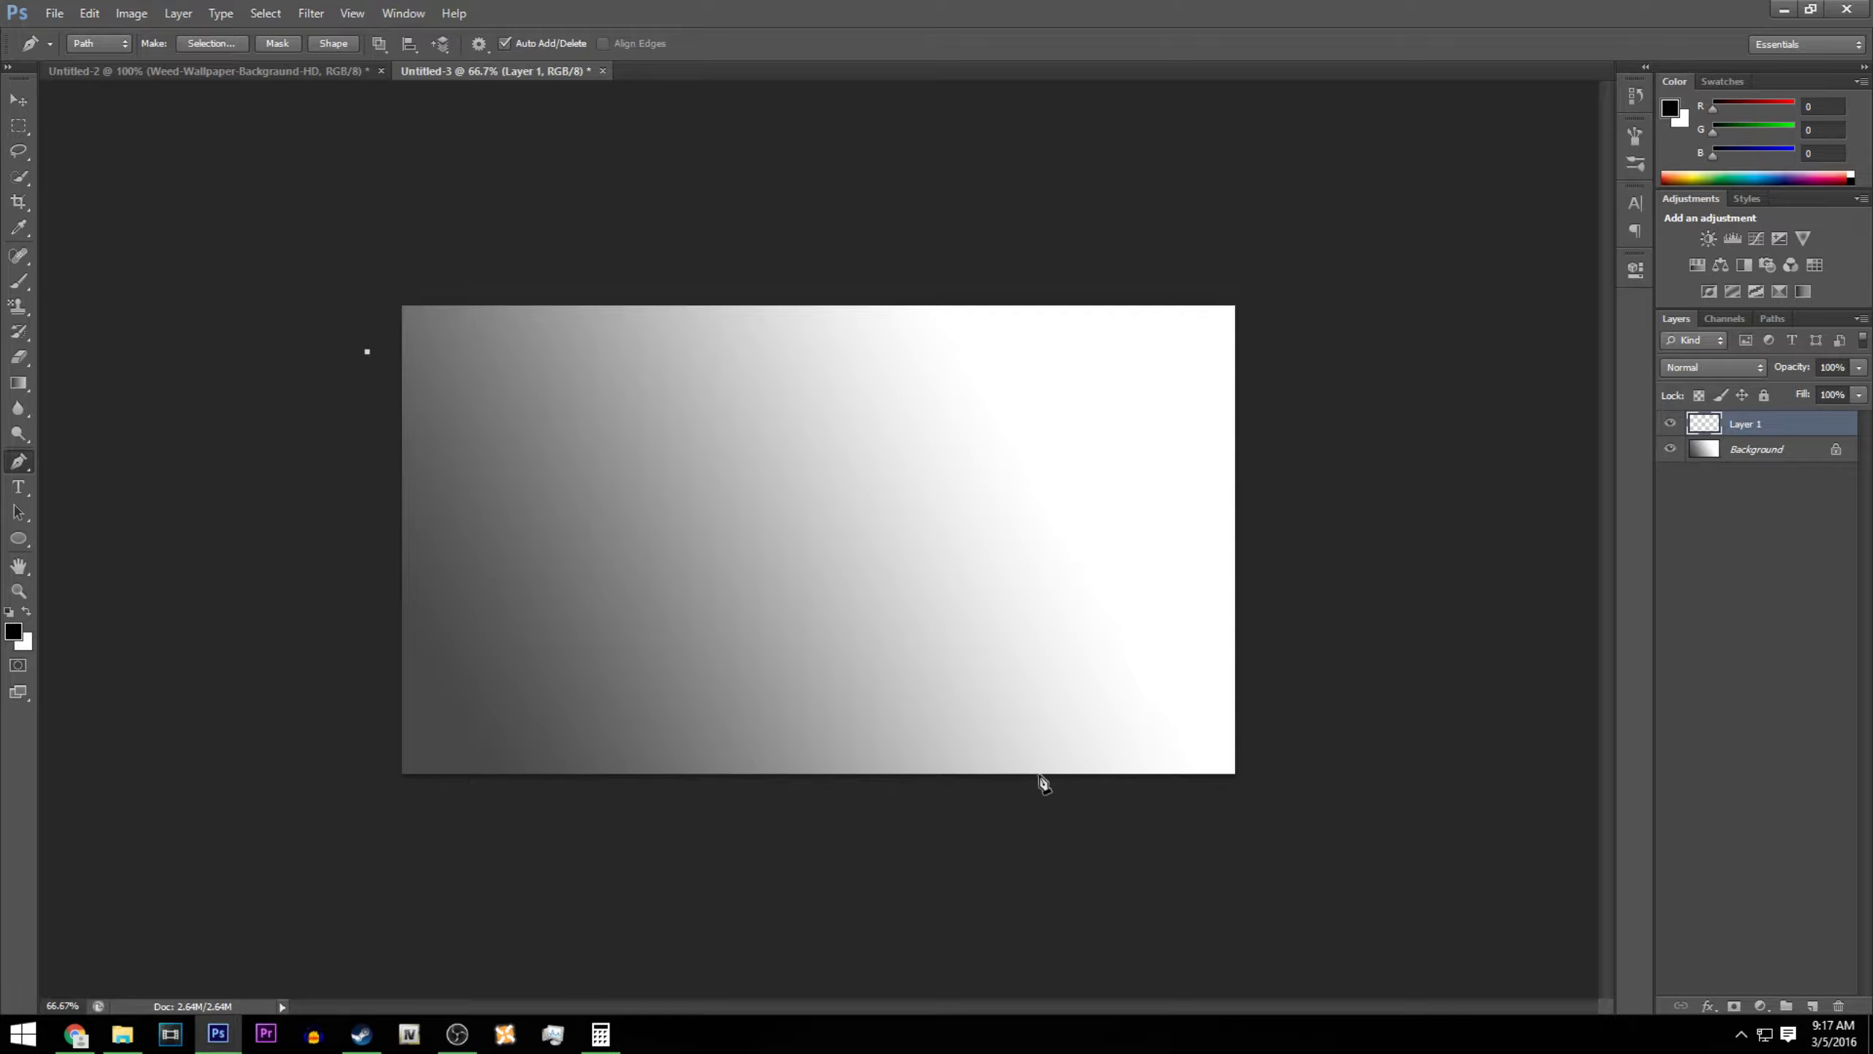
left_click_drag(1058, 795, 1595, 795)
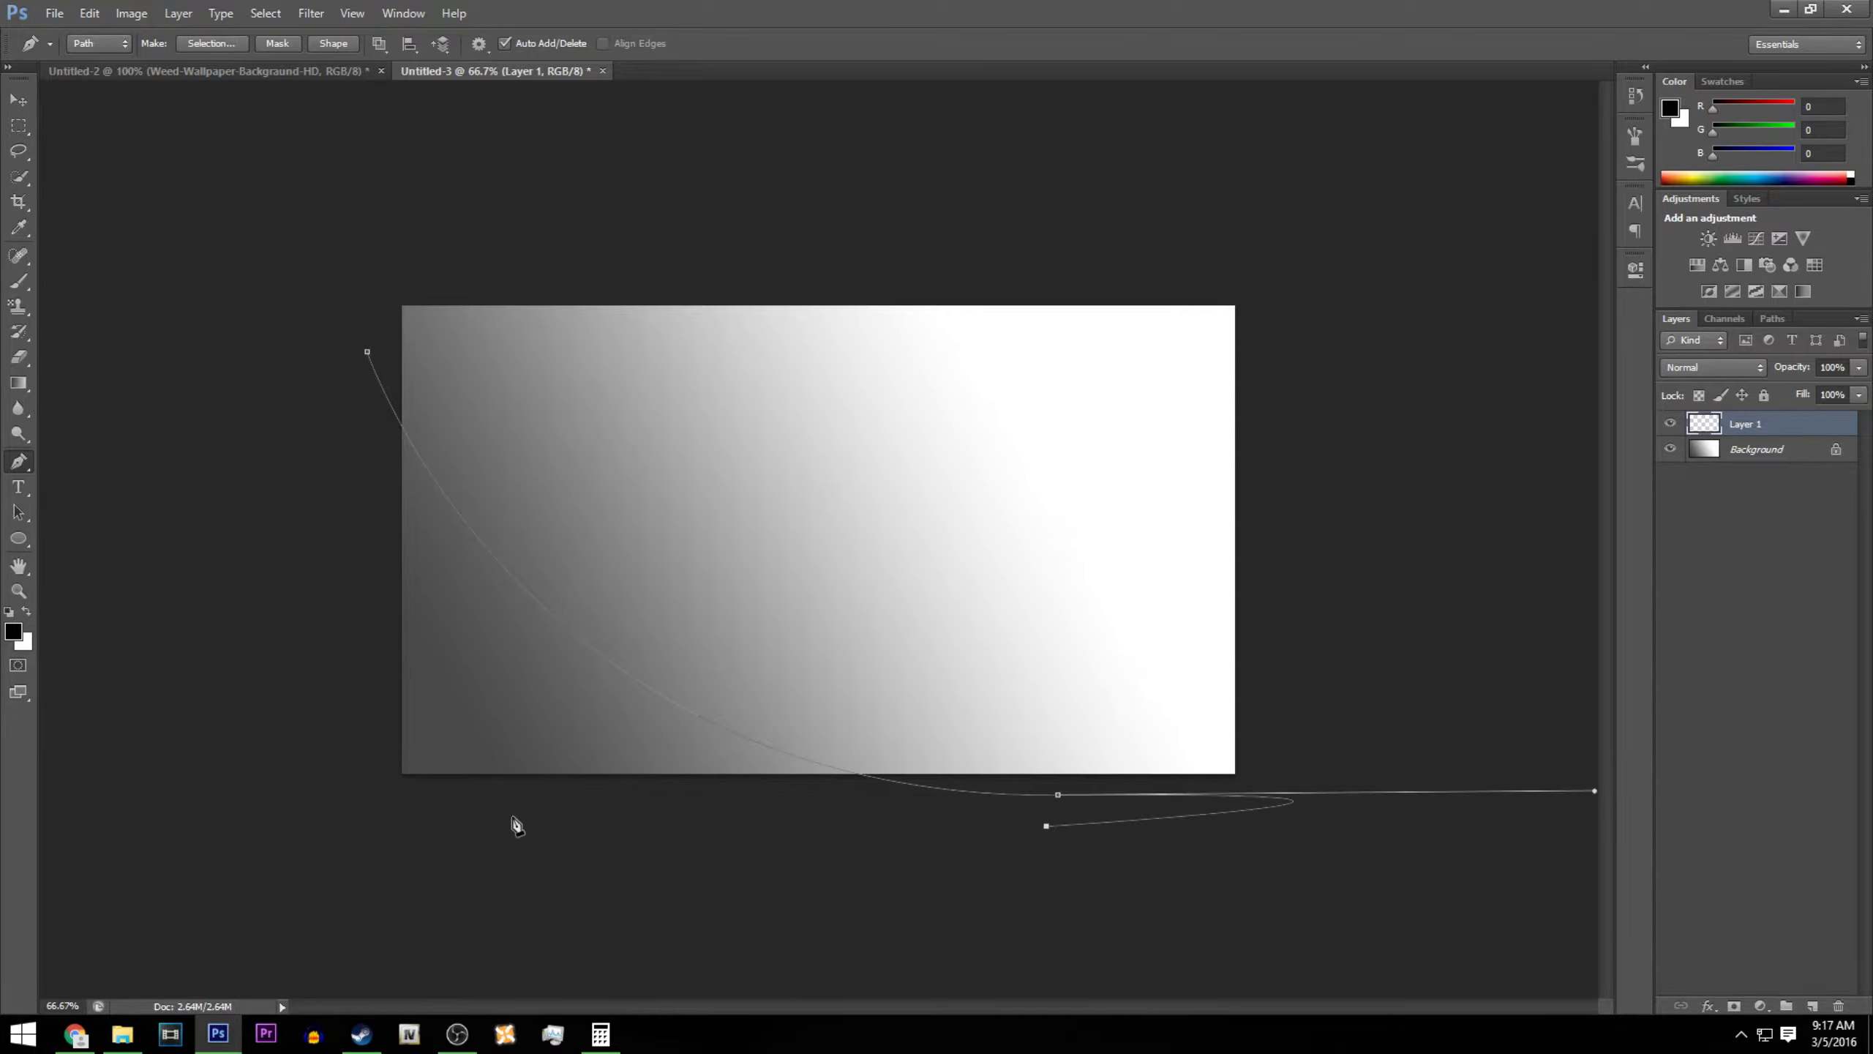
left_click(347, 802)
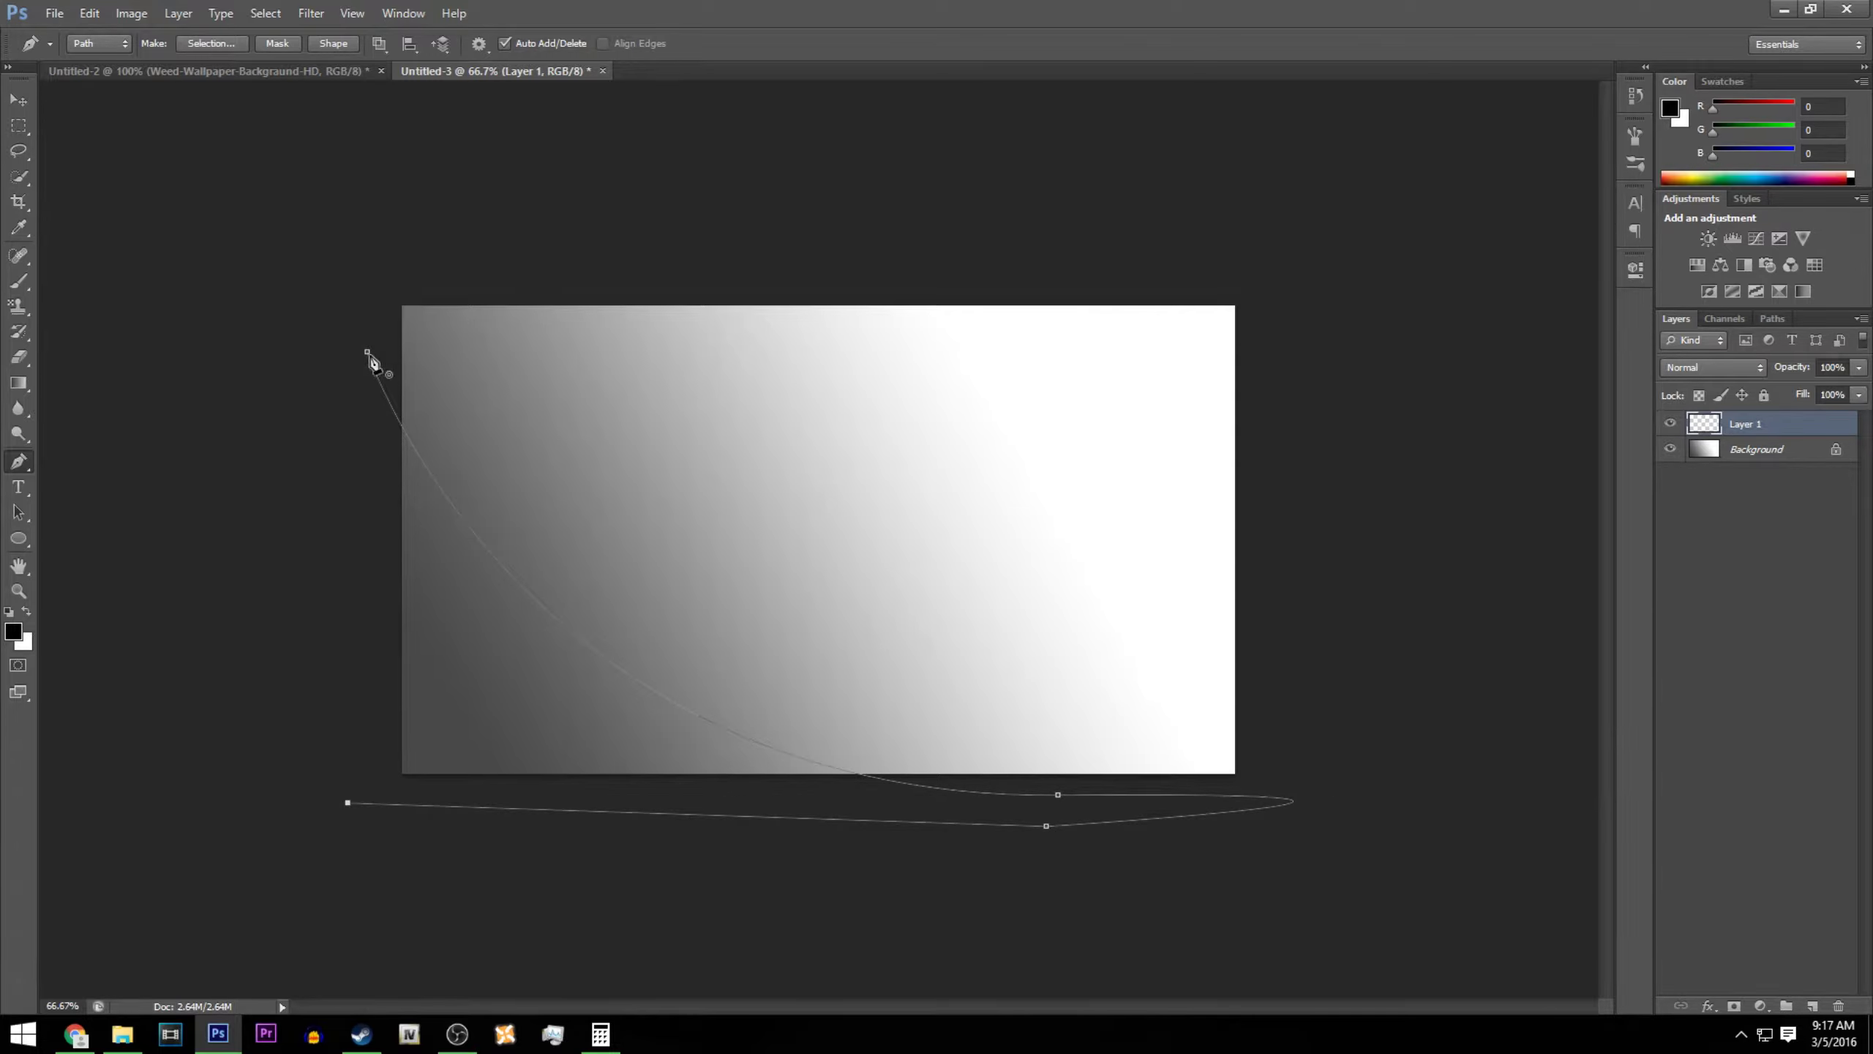
left_click(368, 354)
left_click(276, 45)
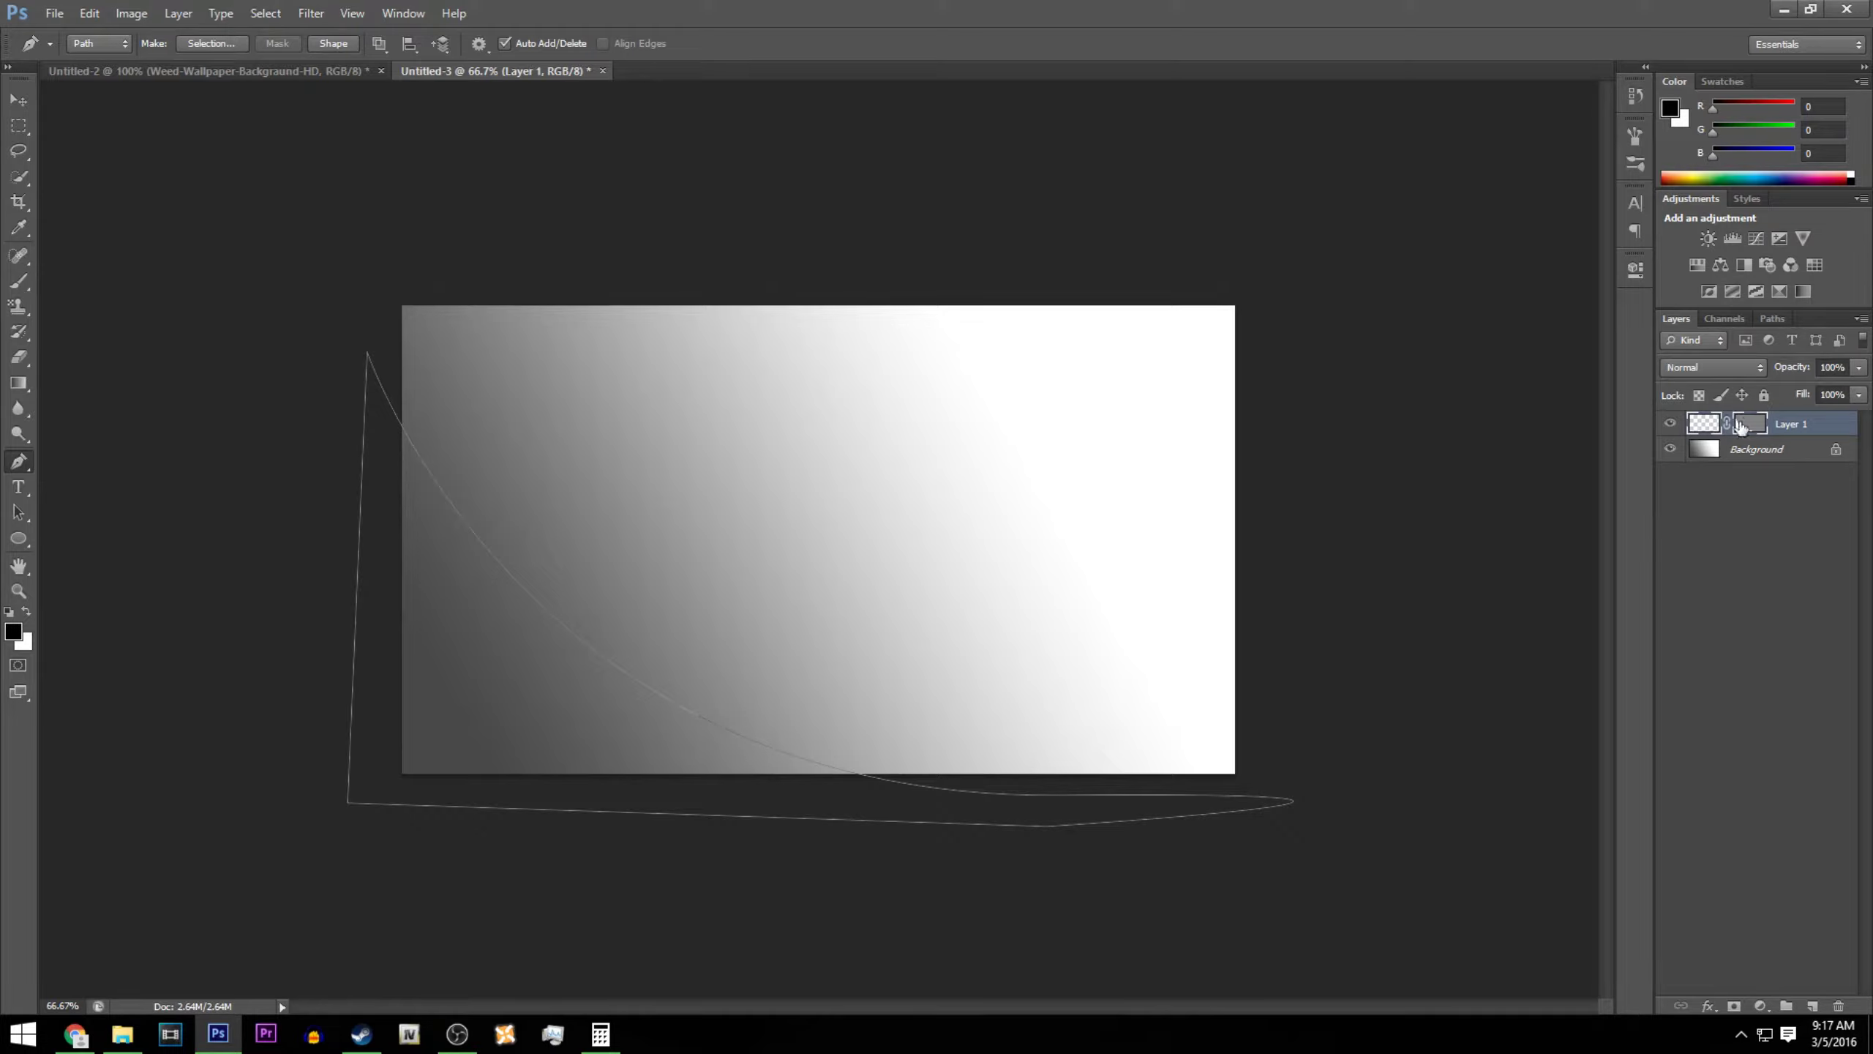
Fill masked Layer 1 with the dark-to-bright green gradient preset, dragged from the bottom-left corner.
left_click(18, 382)
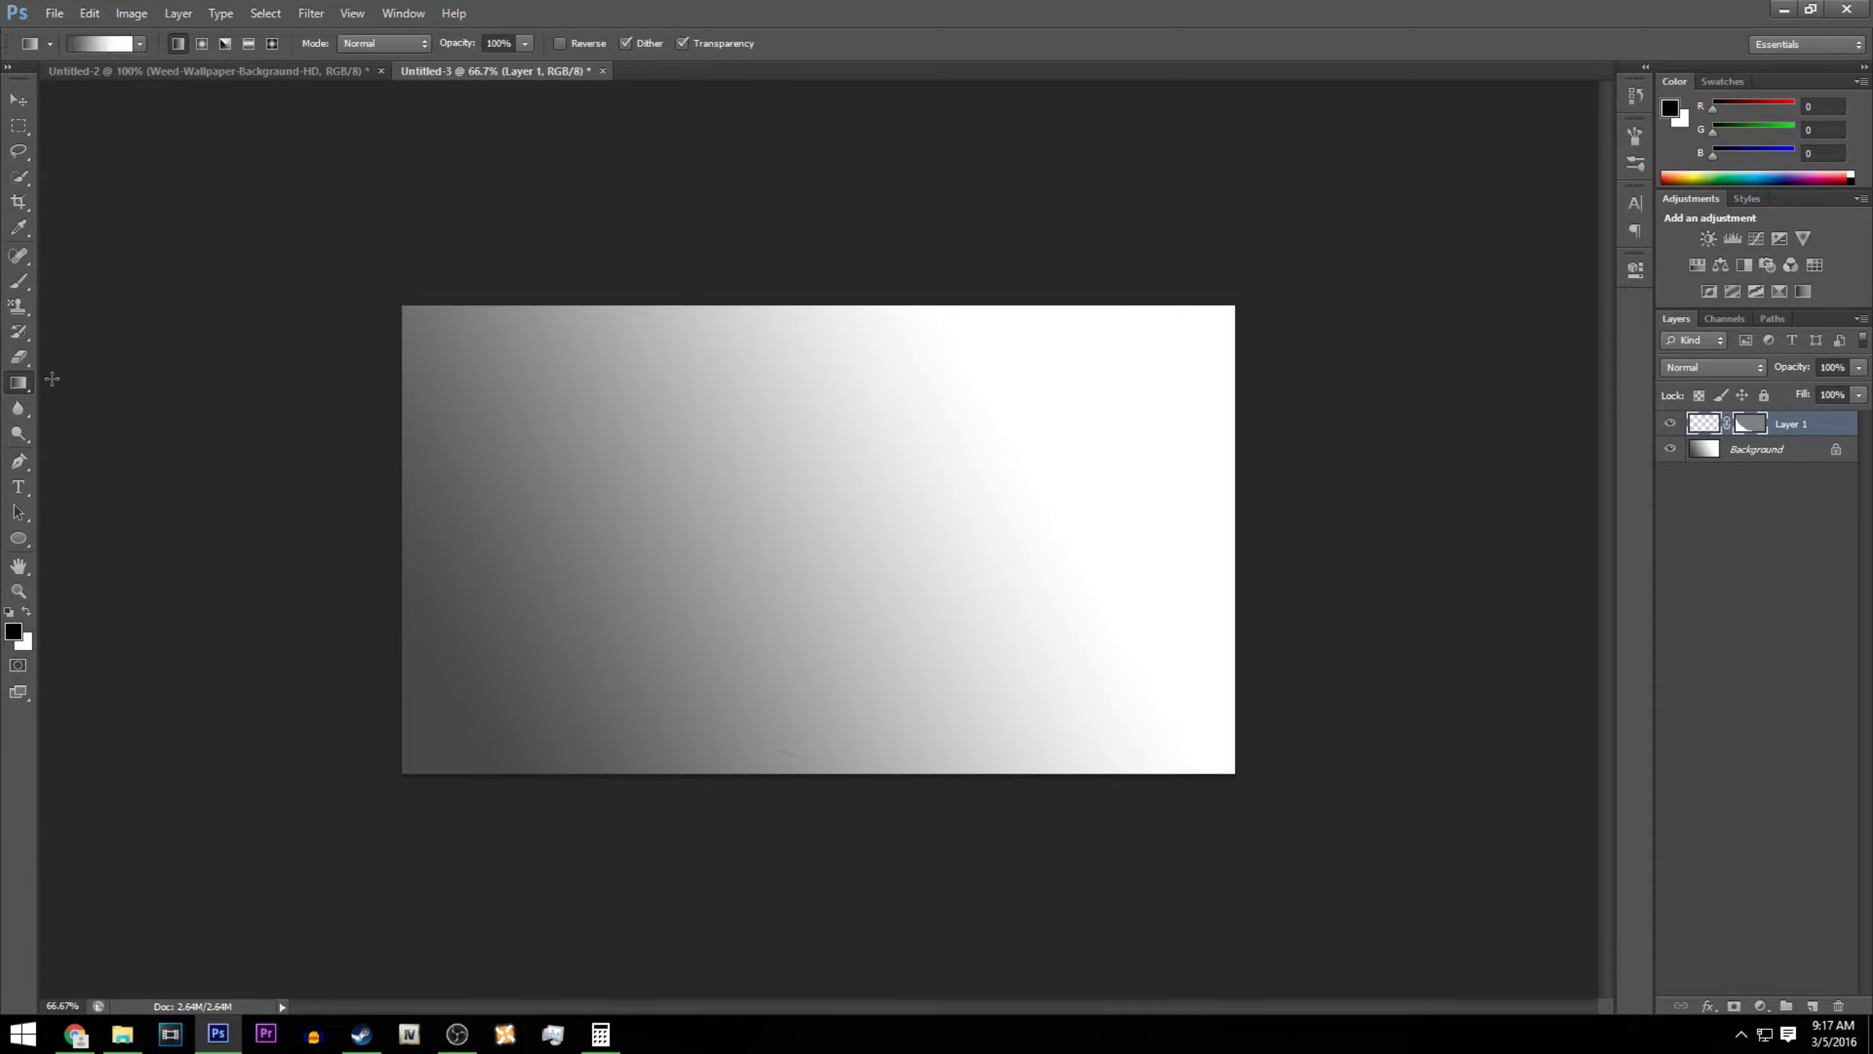
left_click(92, 43)
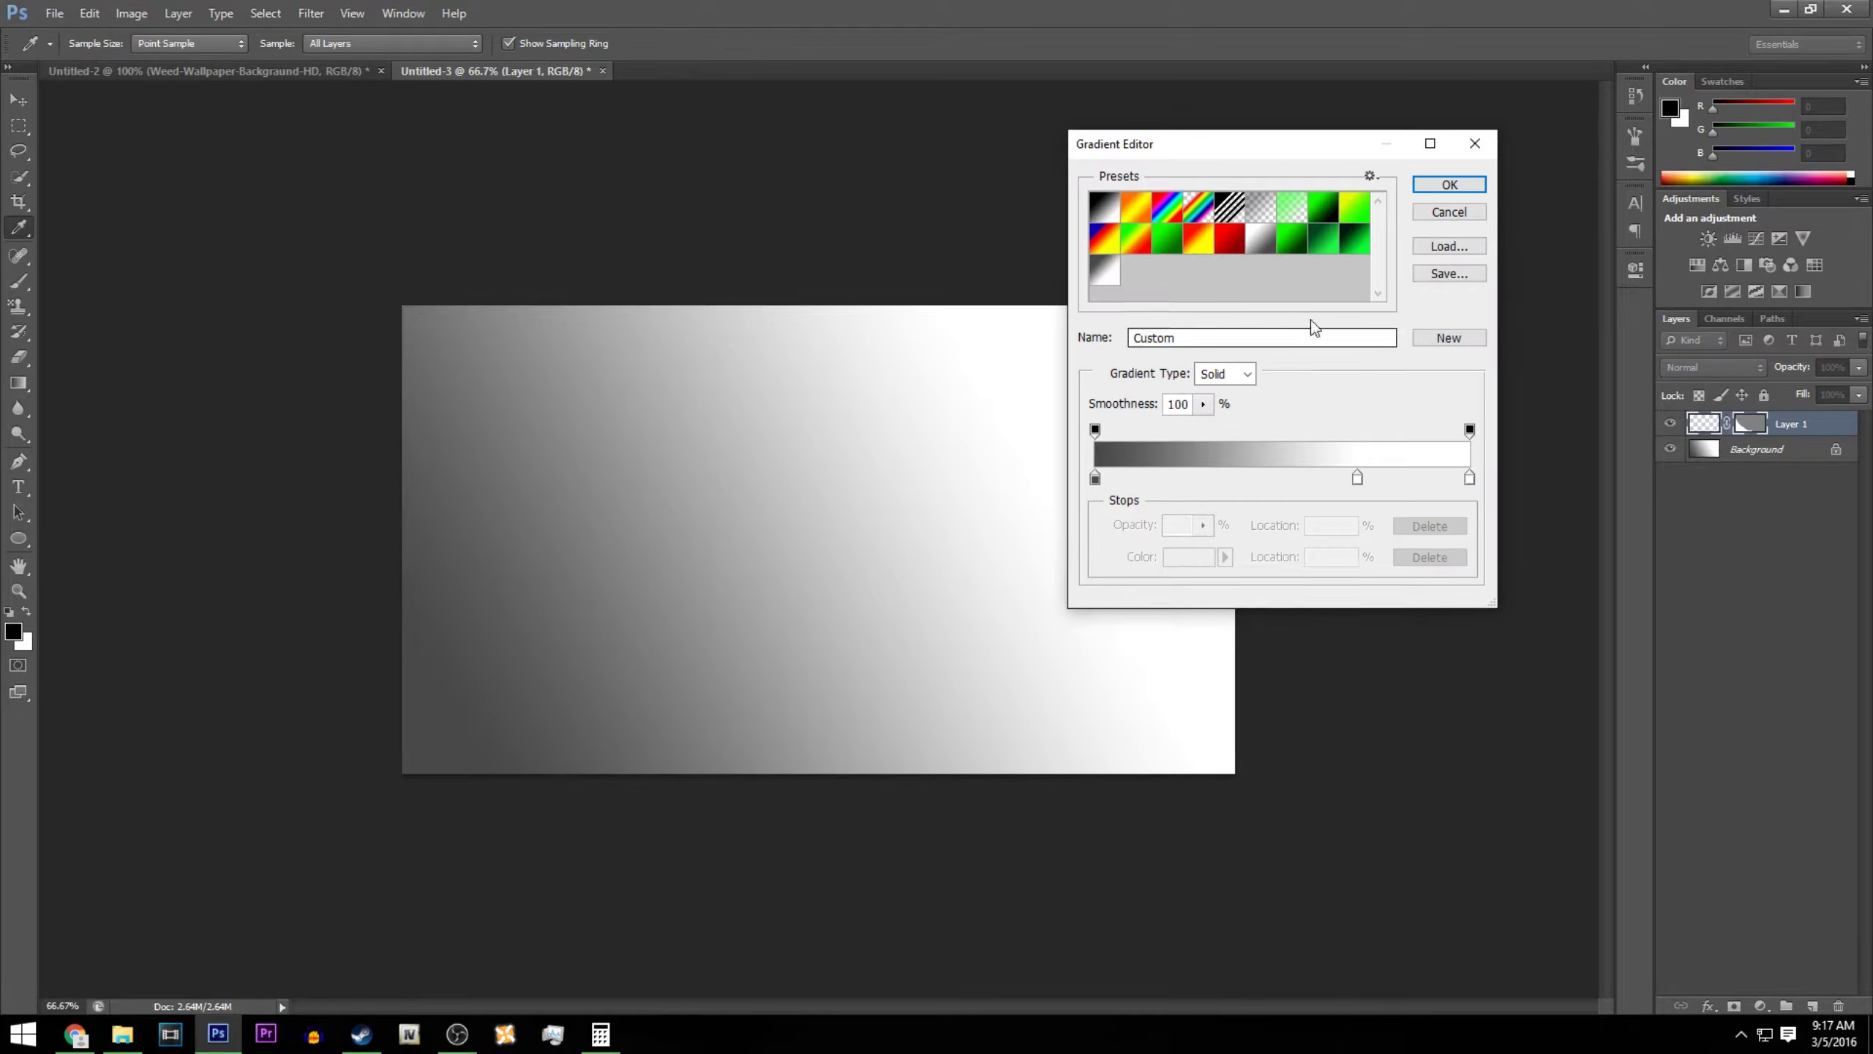
left_click(1323, 244)
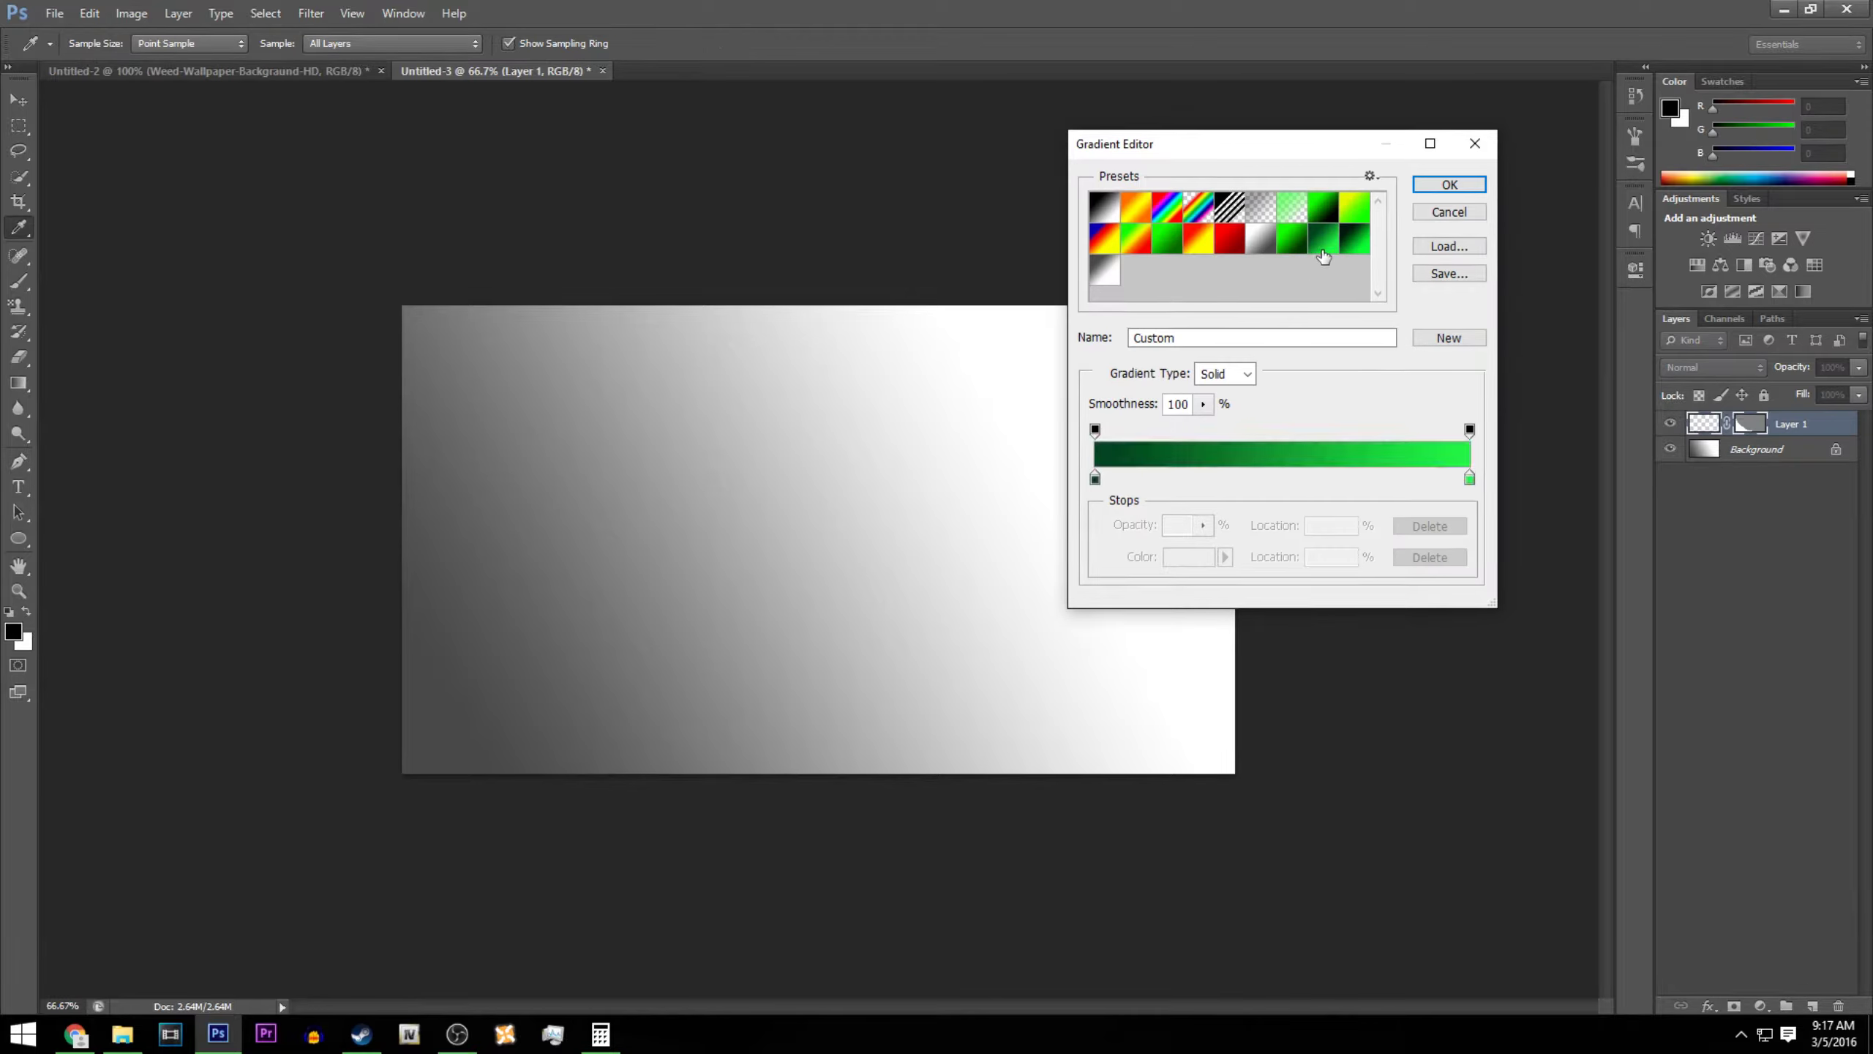
left_click(1449, 186)
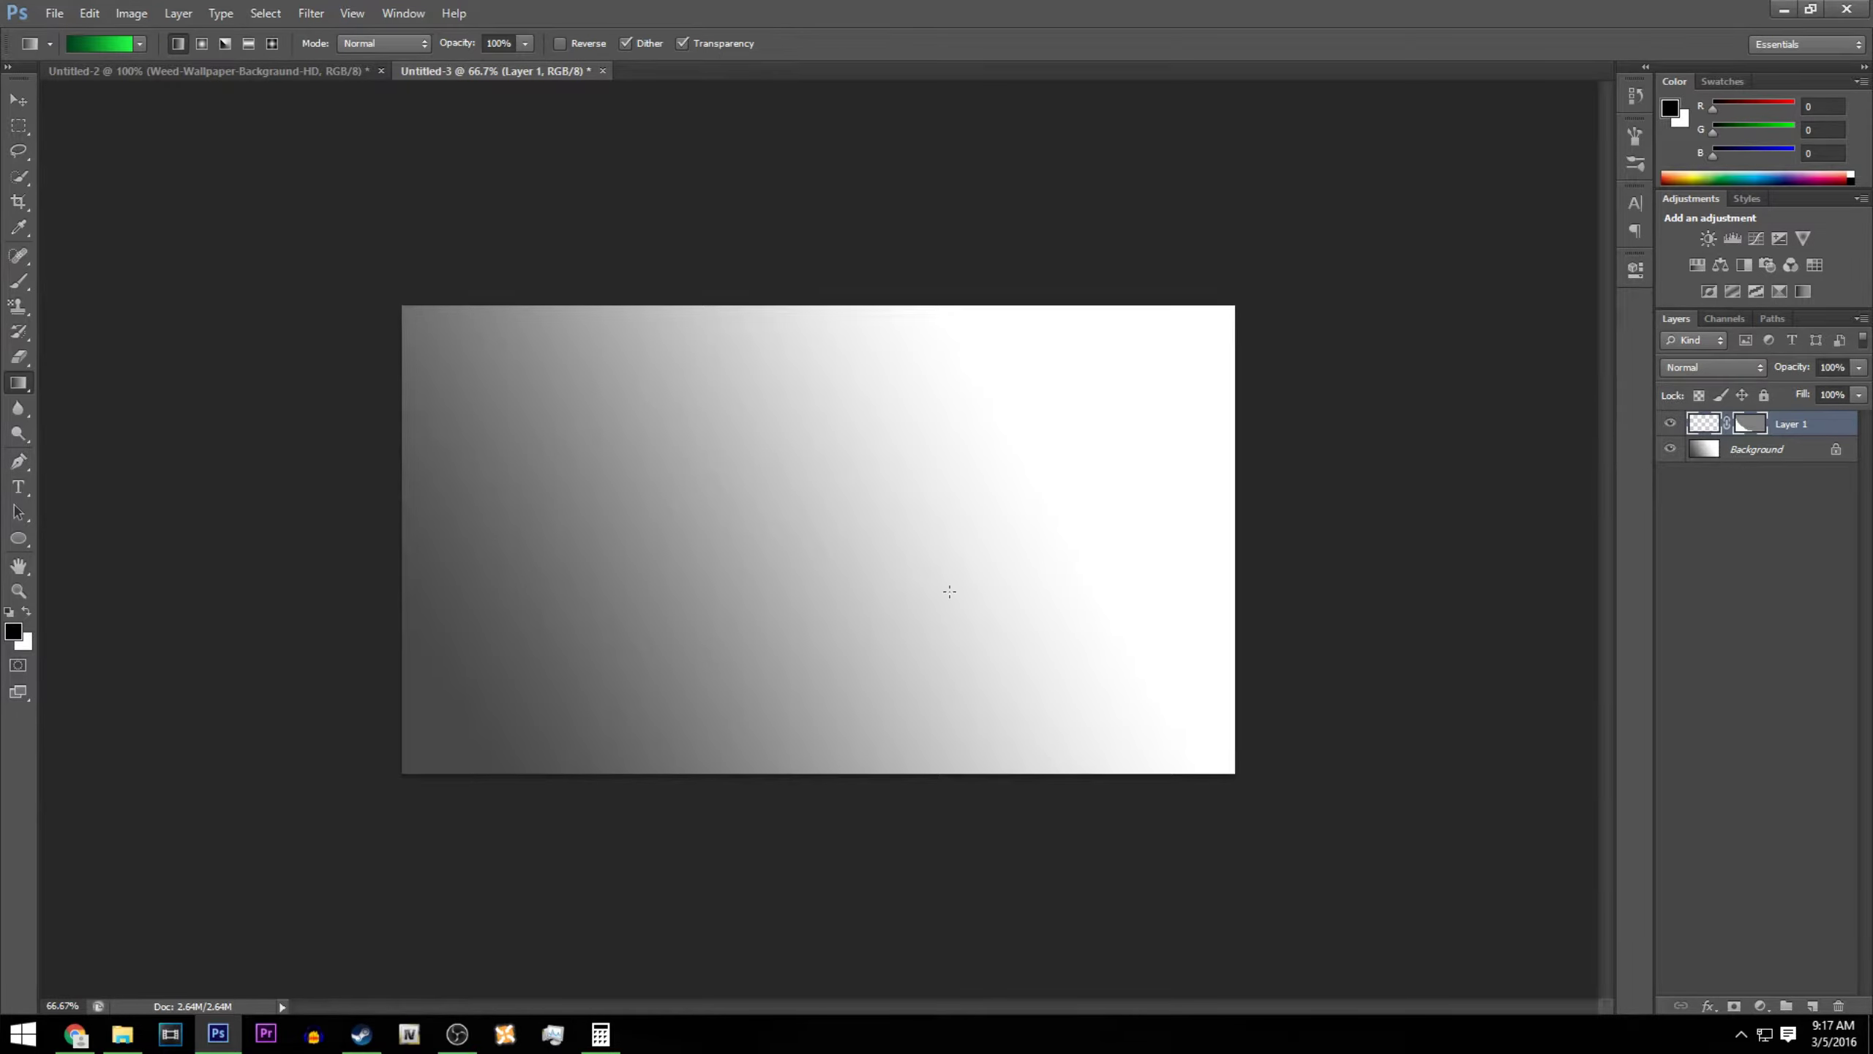
left_click_drag(360, 820, 802, 551)
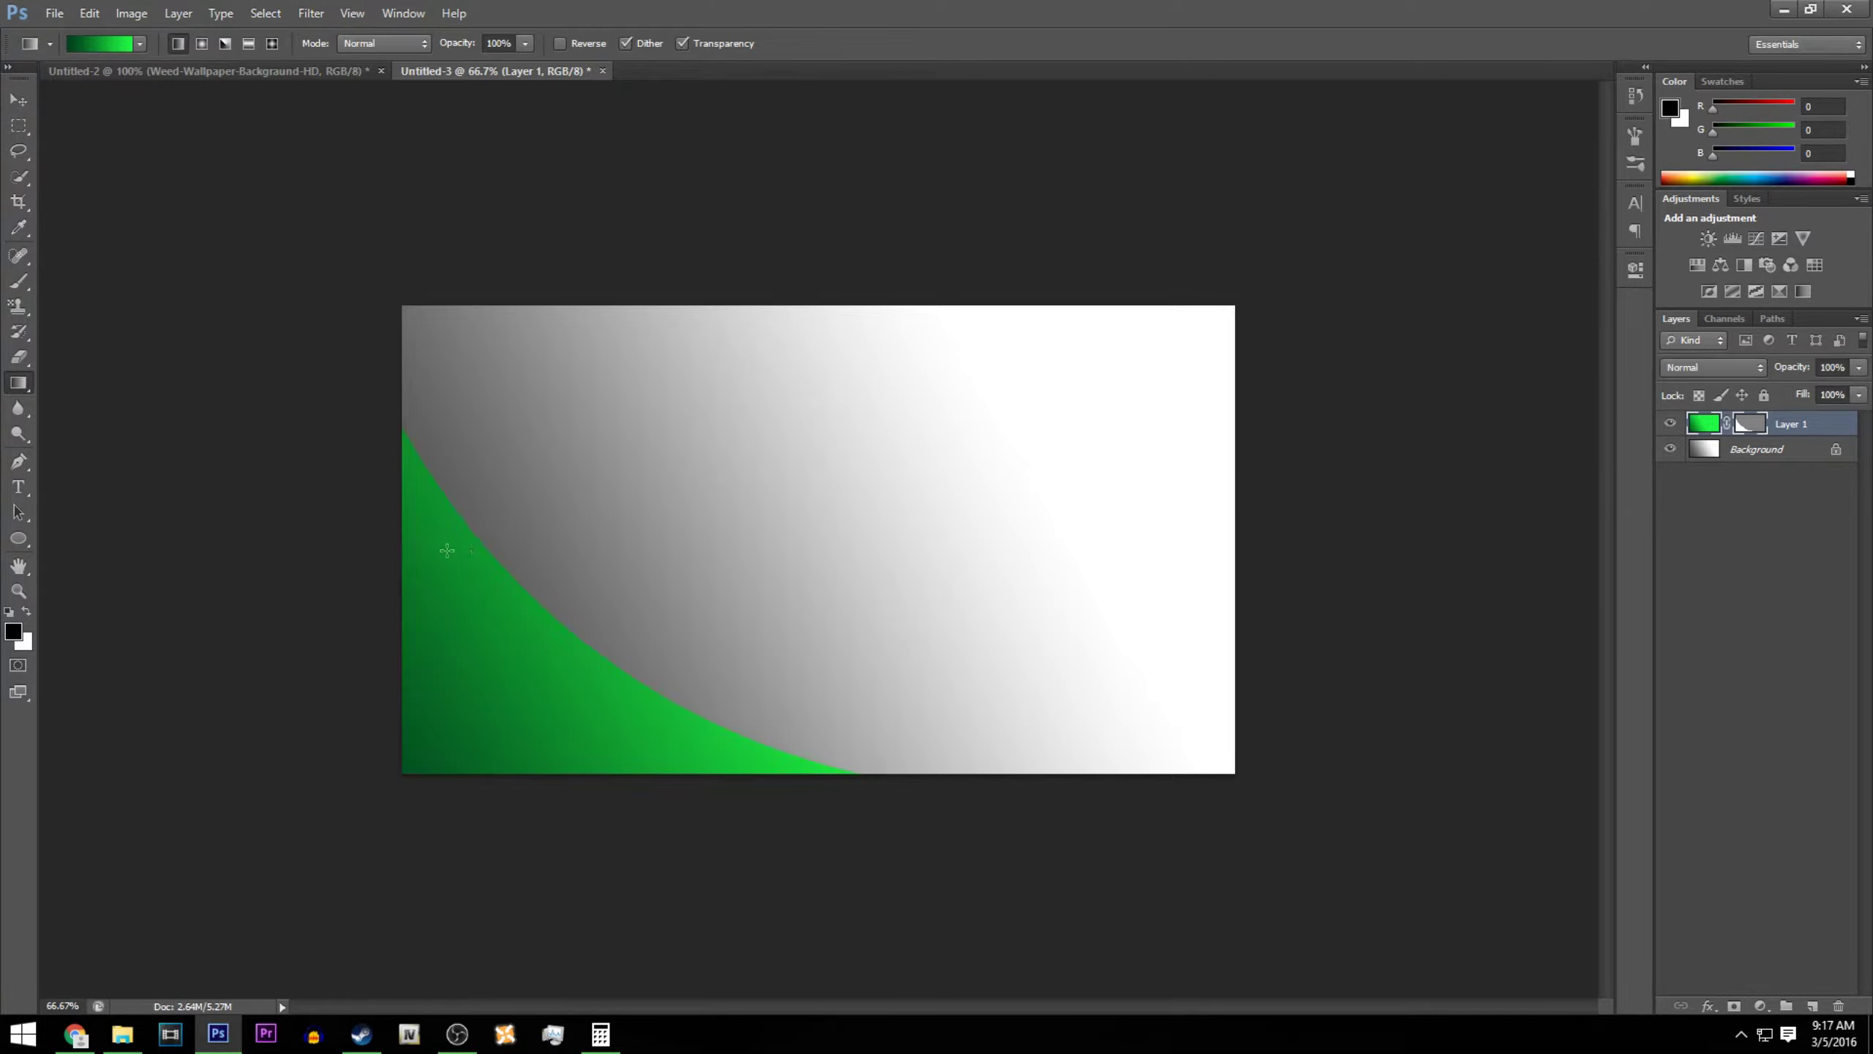
key("ctrl+z")
left_click_drag(395, 781, 600, 632)
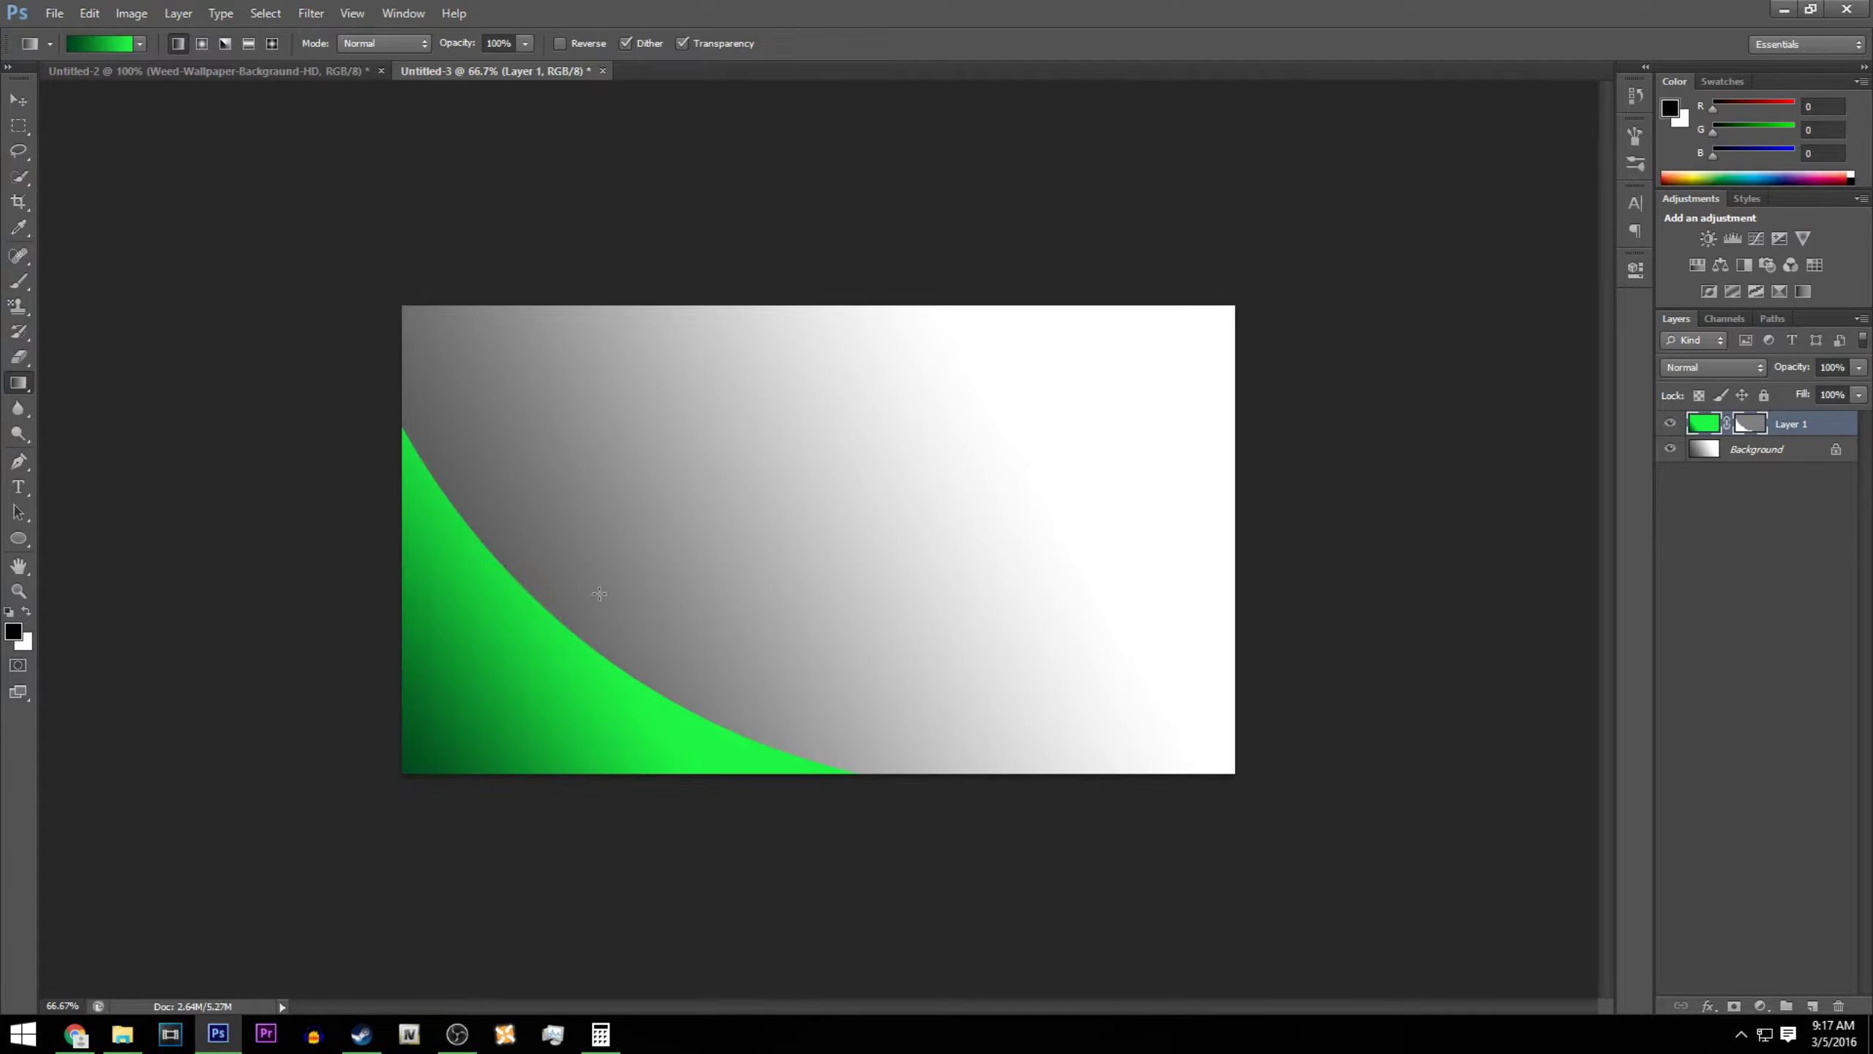
Preview fur-background.jpg in Pictures > Backgrounds, close it, and select Weed-Wallpaper-Background-HD.jpg.
left_click(18, 100)
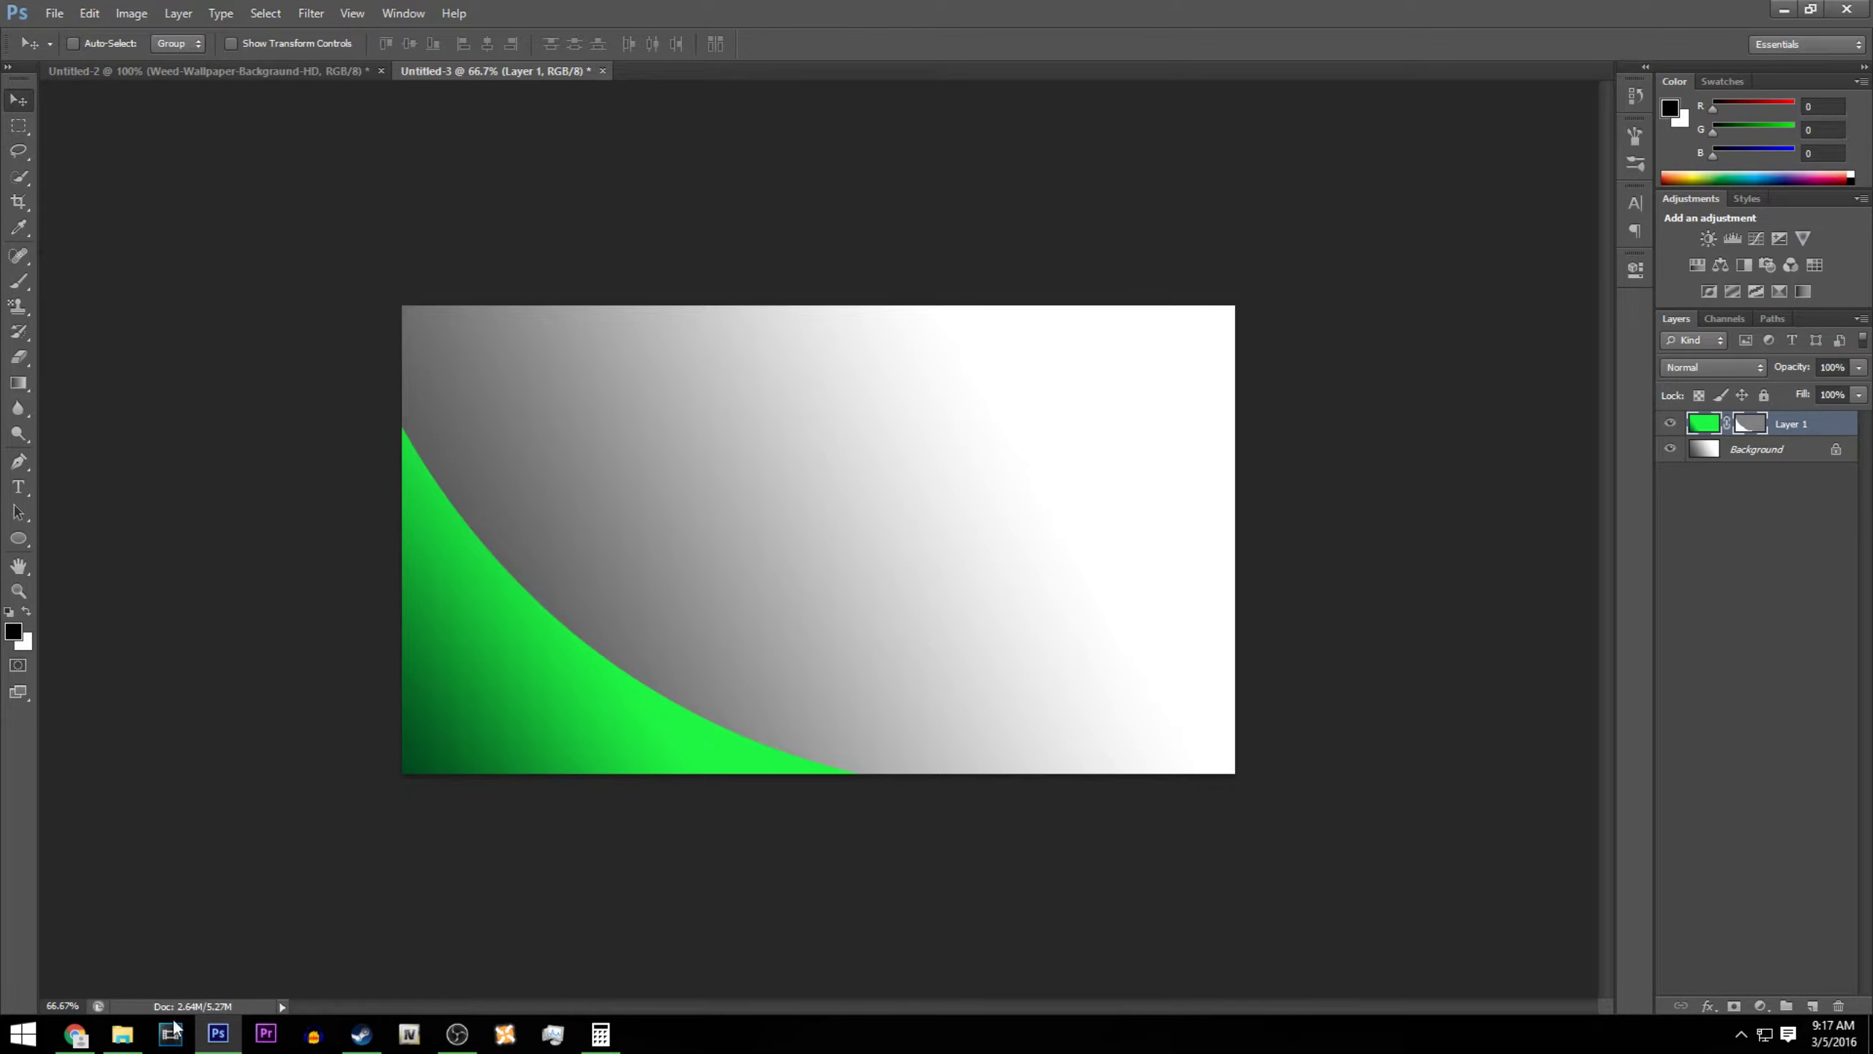
left_click(122, 1034)
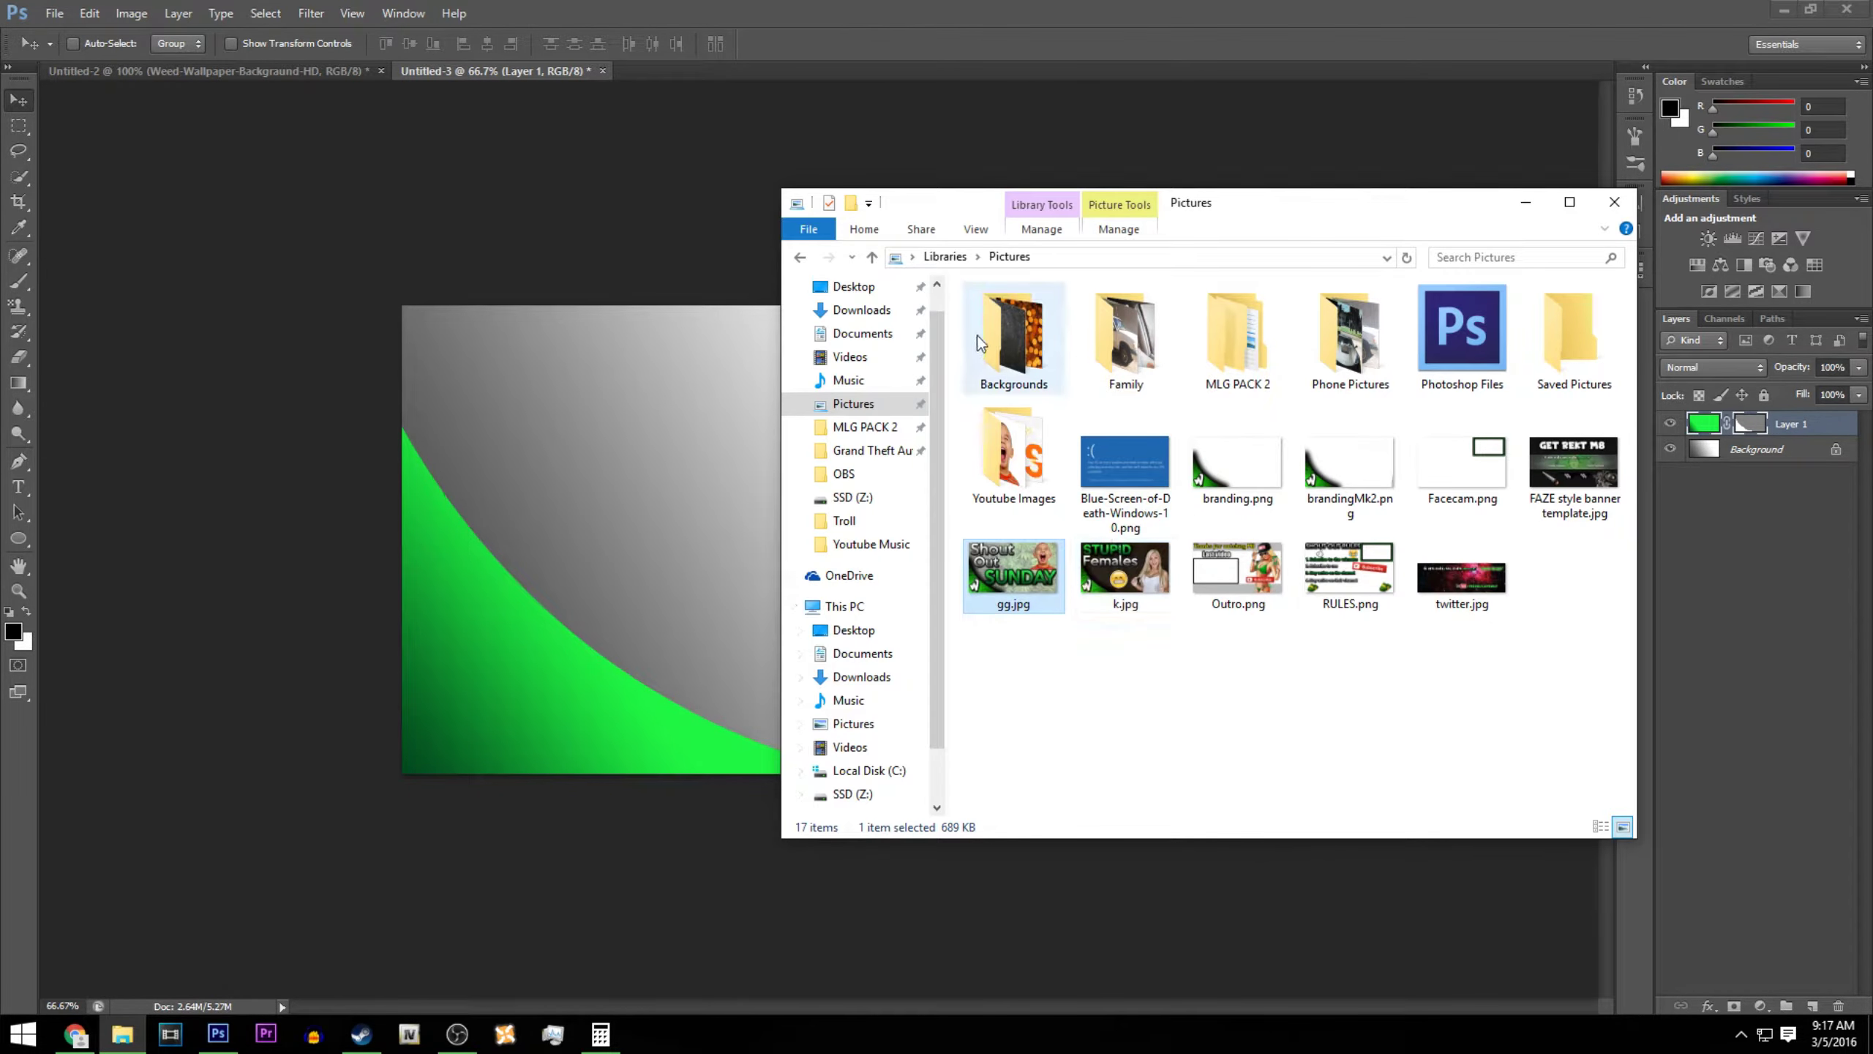
double_click(995, 340)
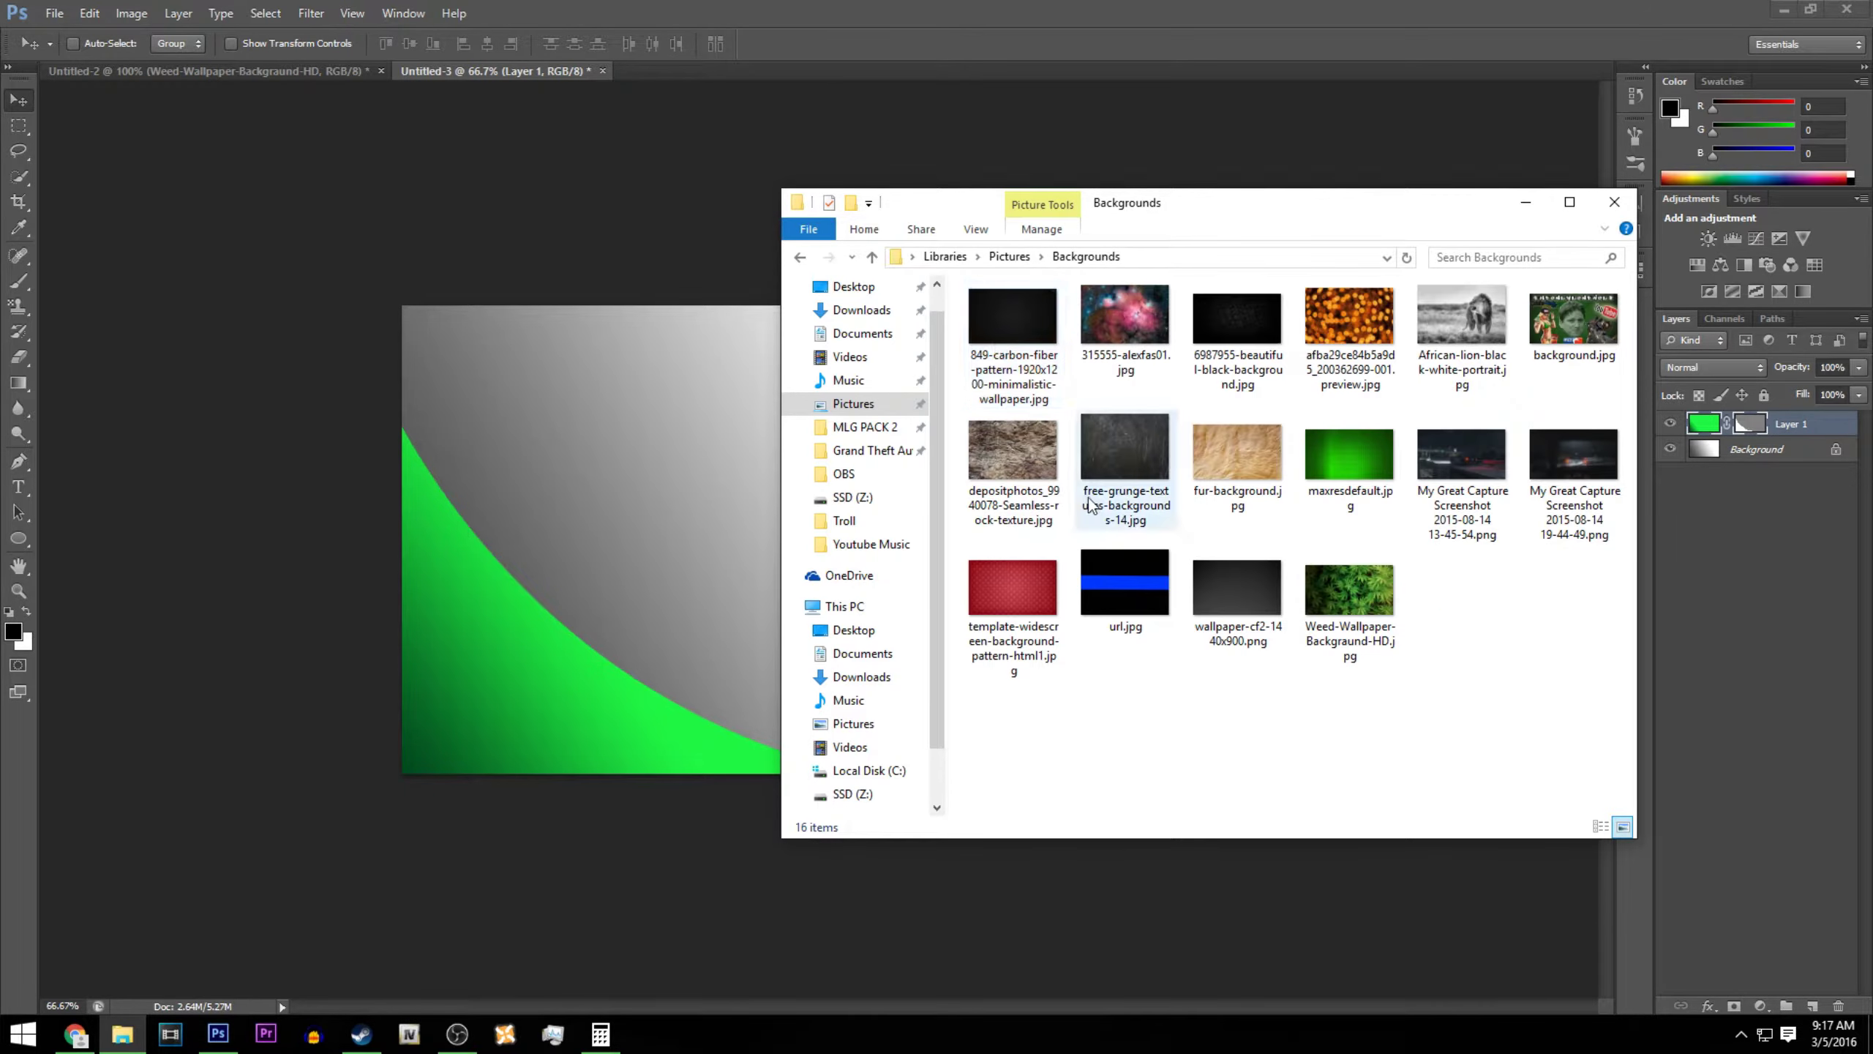
left_click(1236, 486)
double_click(1236, 485)
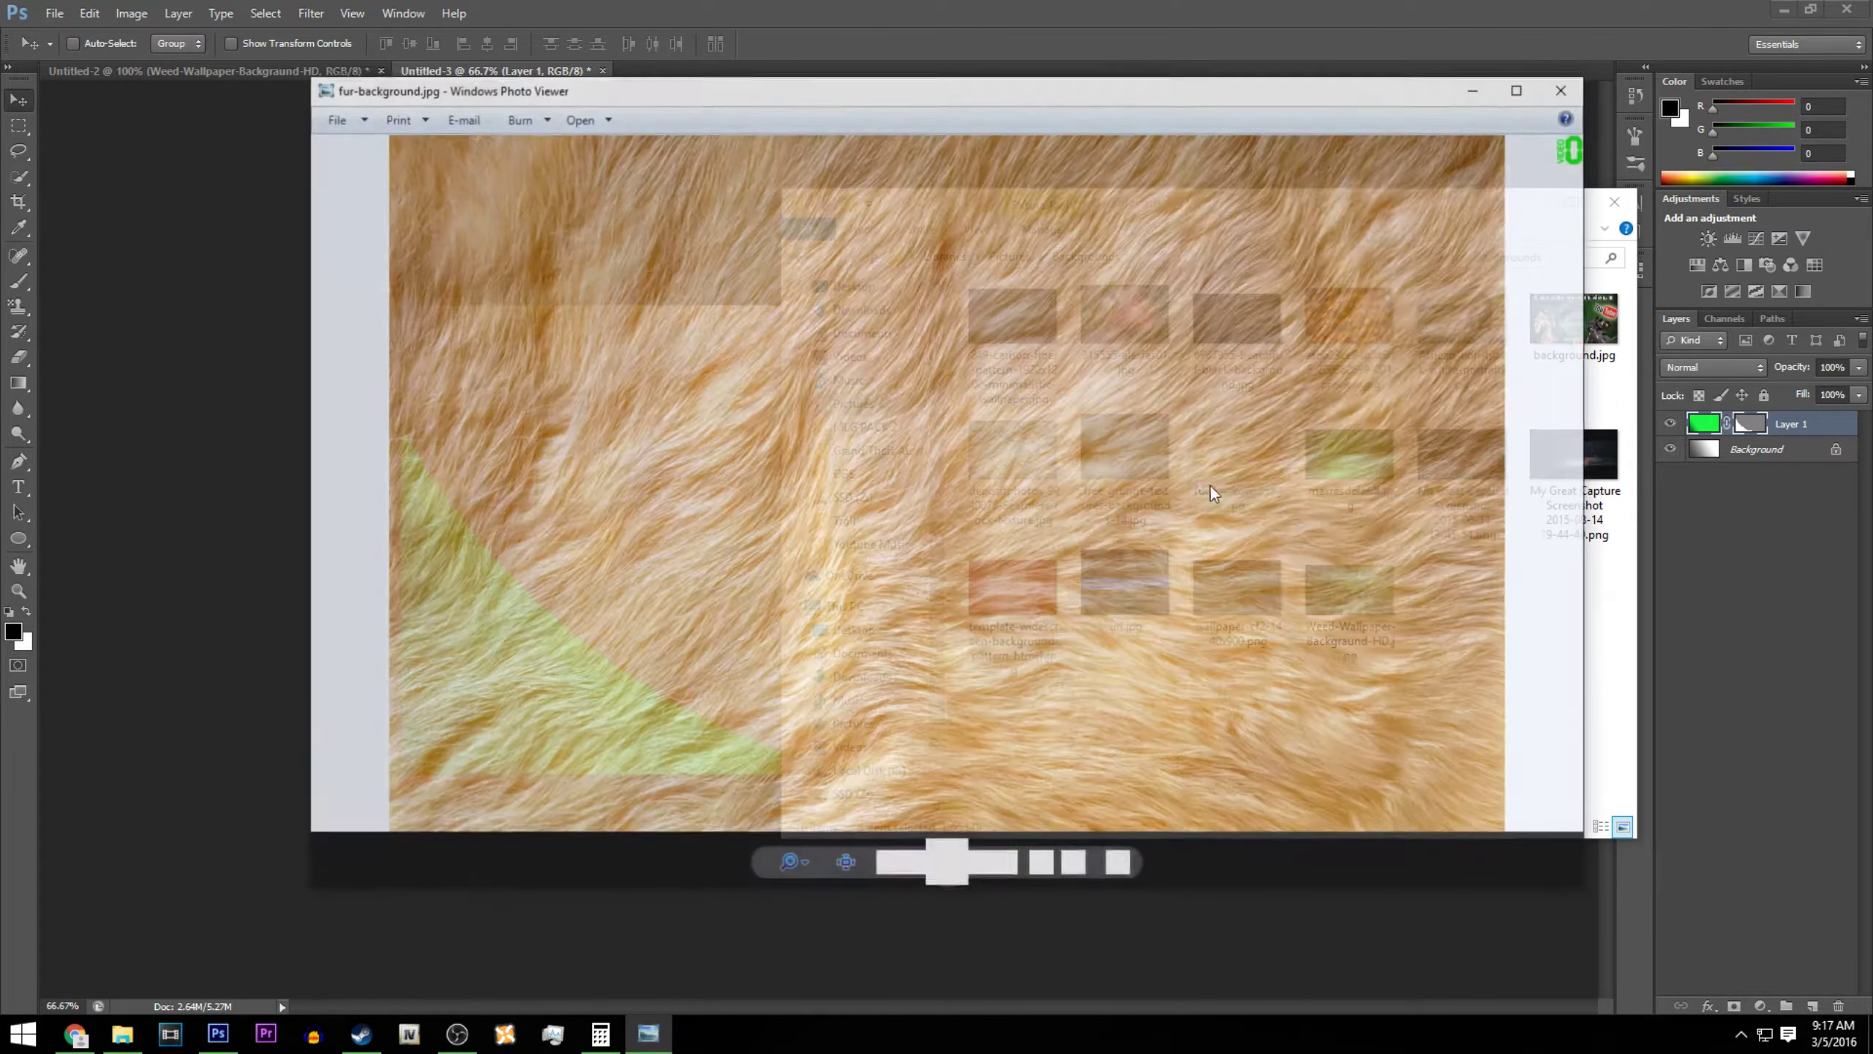
left_click(1565, 87)
left_click(1317, 582)
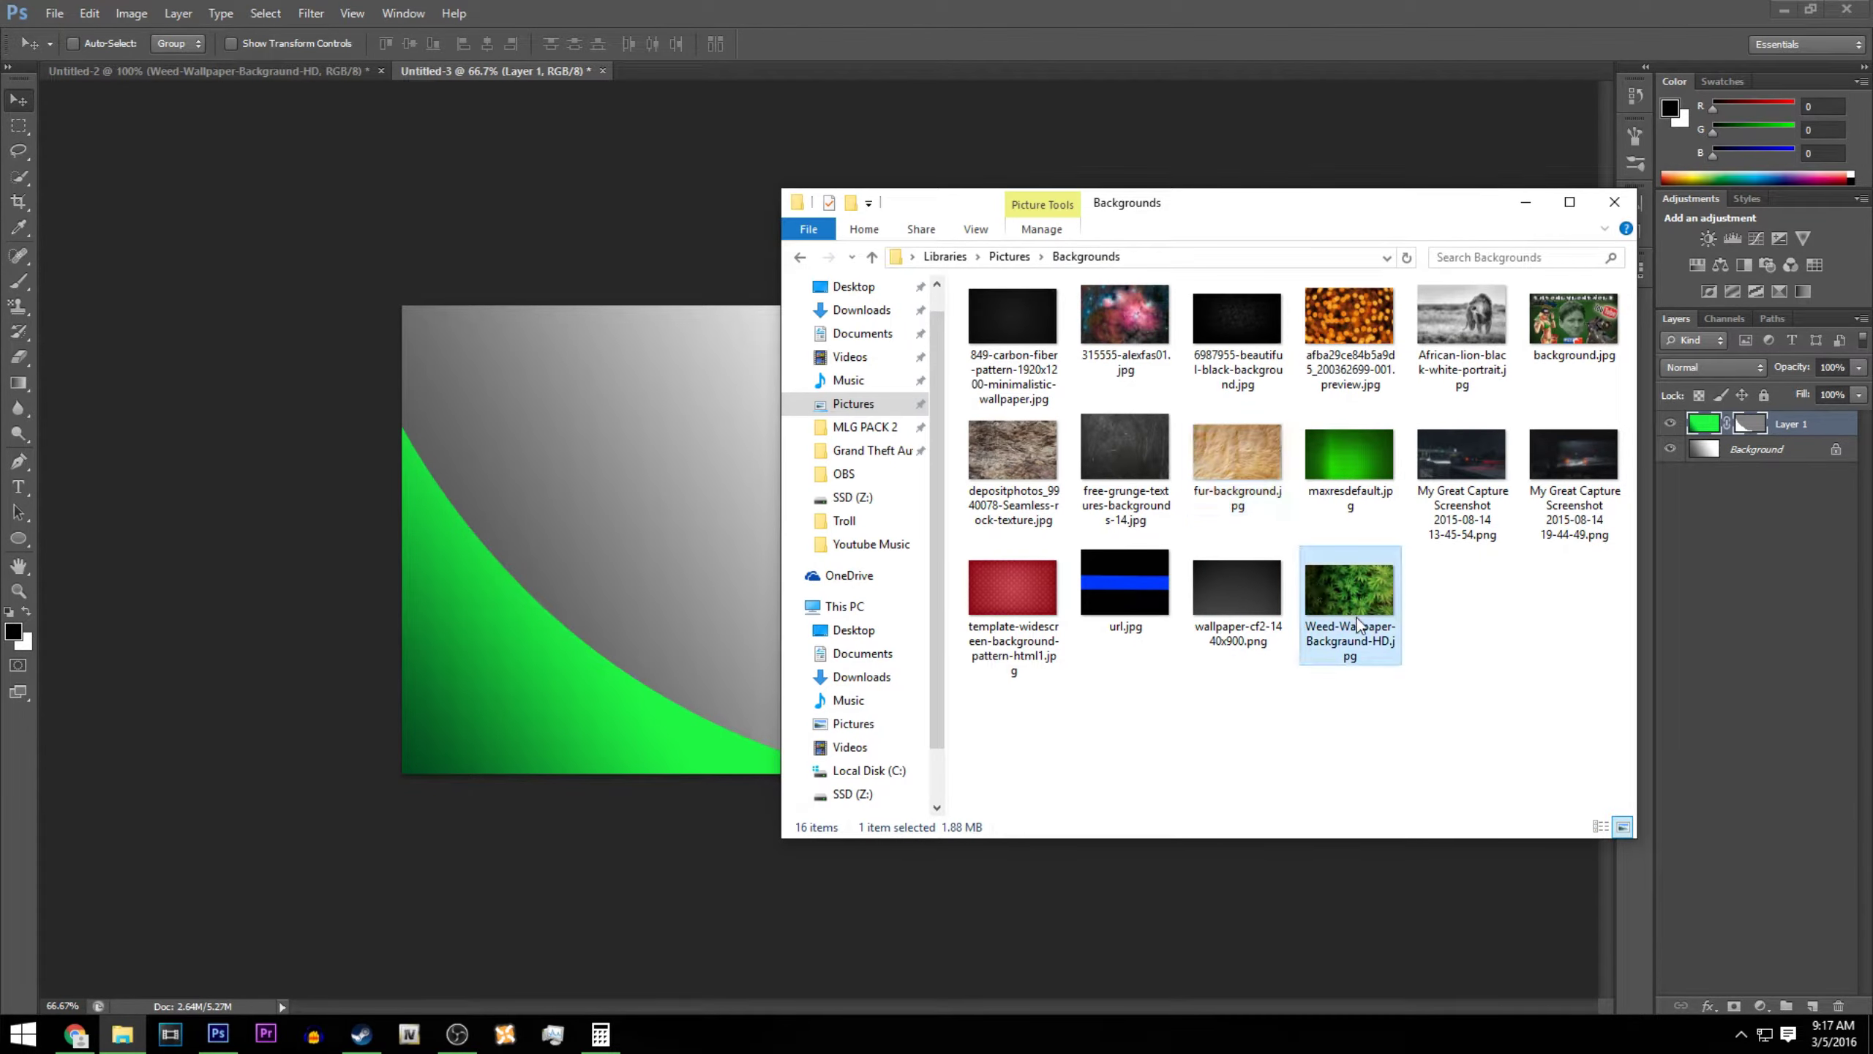
Place Weed-Wallpaper-Background-HD.jpg on the canvas as a layer and flip it horizontally.
left_click_drag(1357, 626, 634, 616)
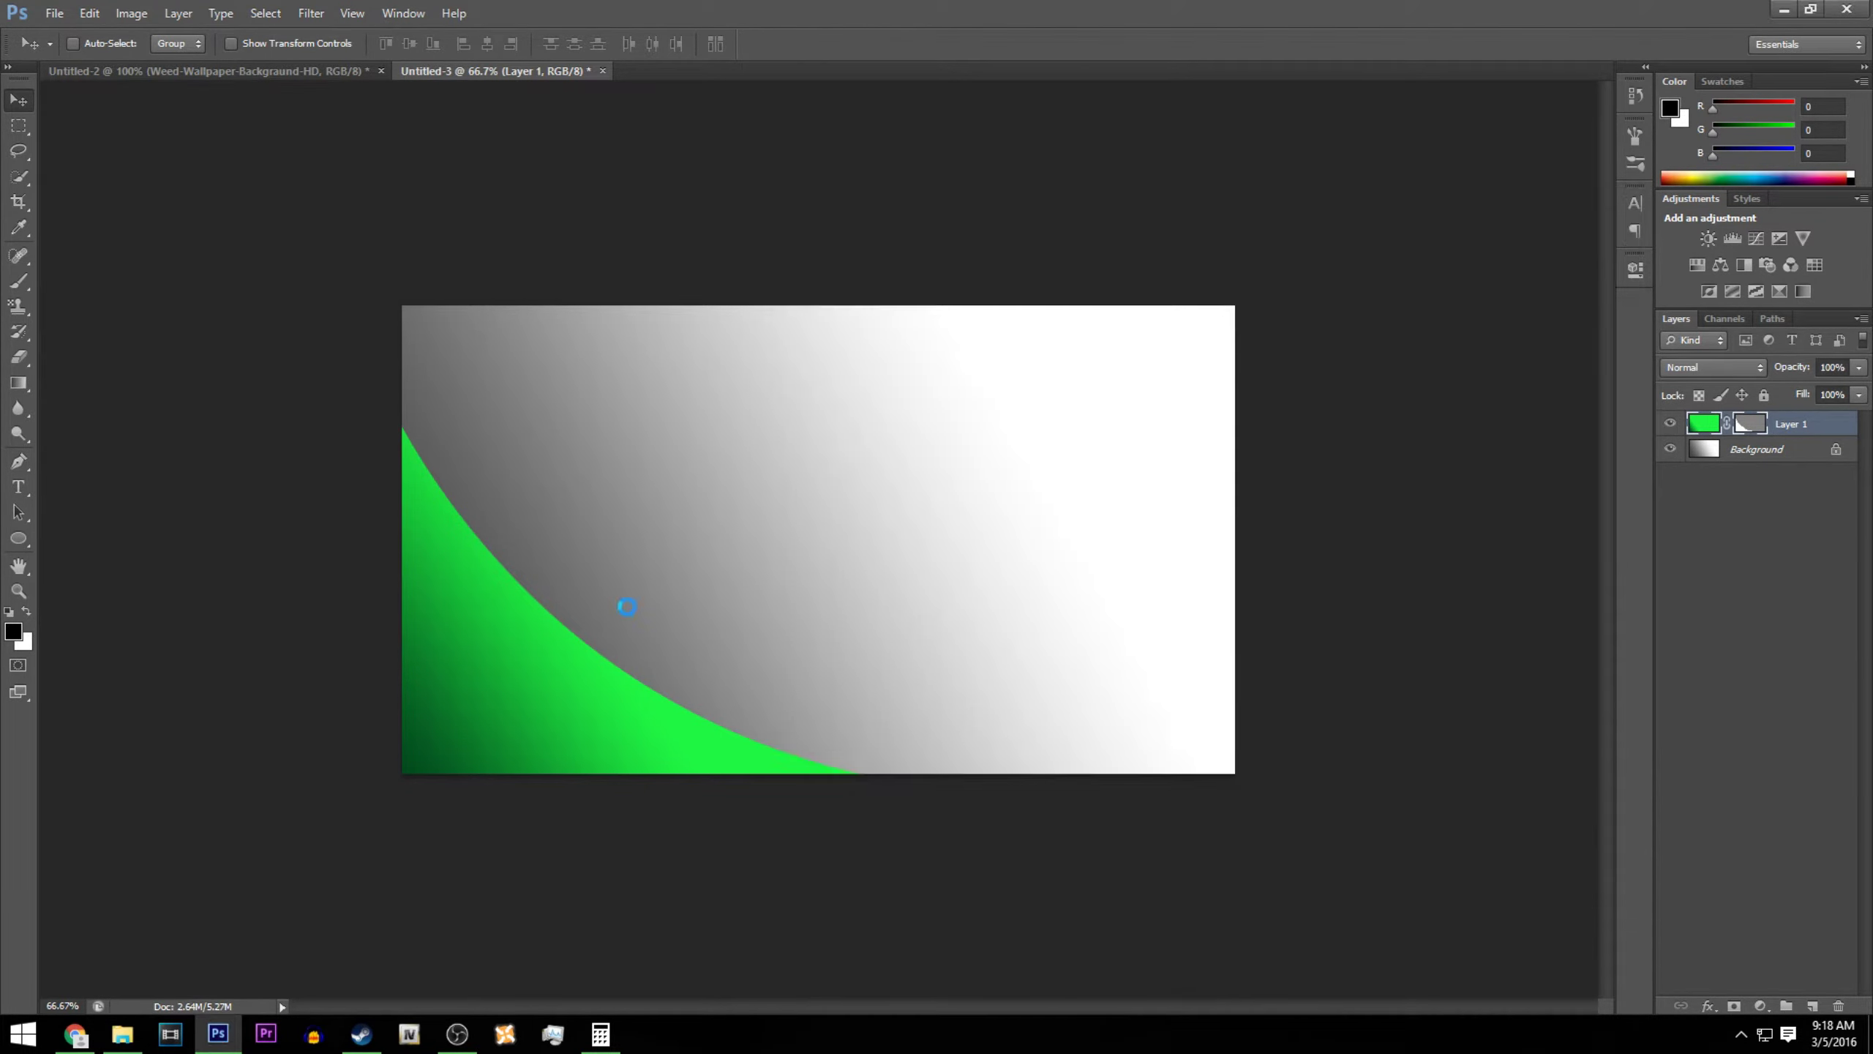
left_click(977, 43)
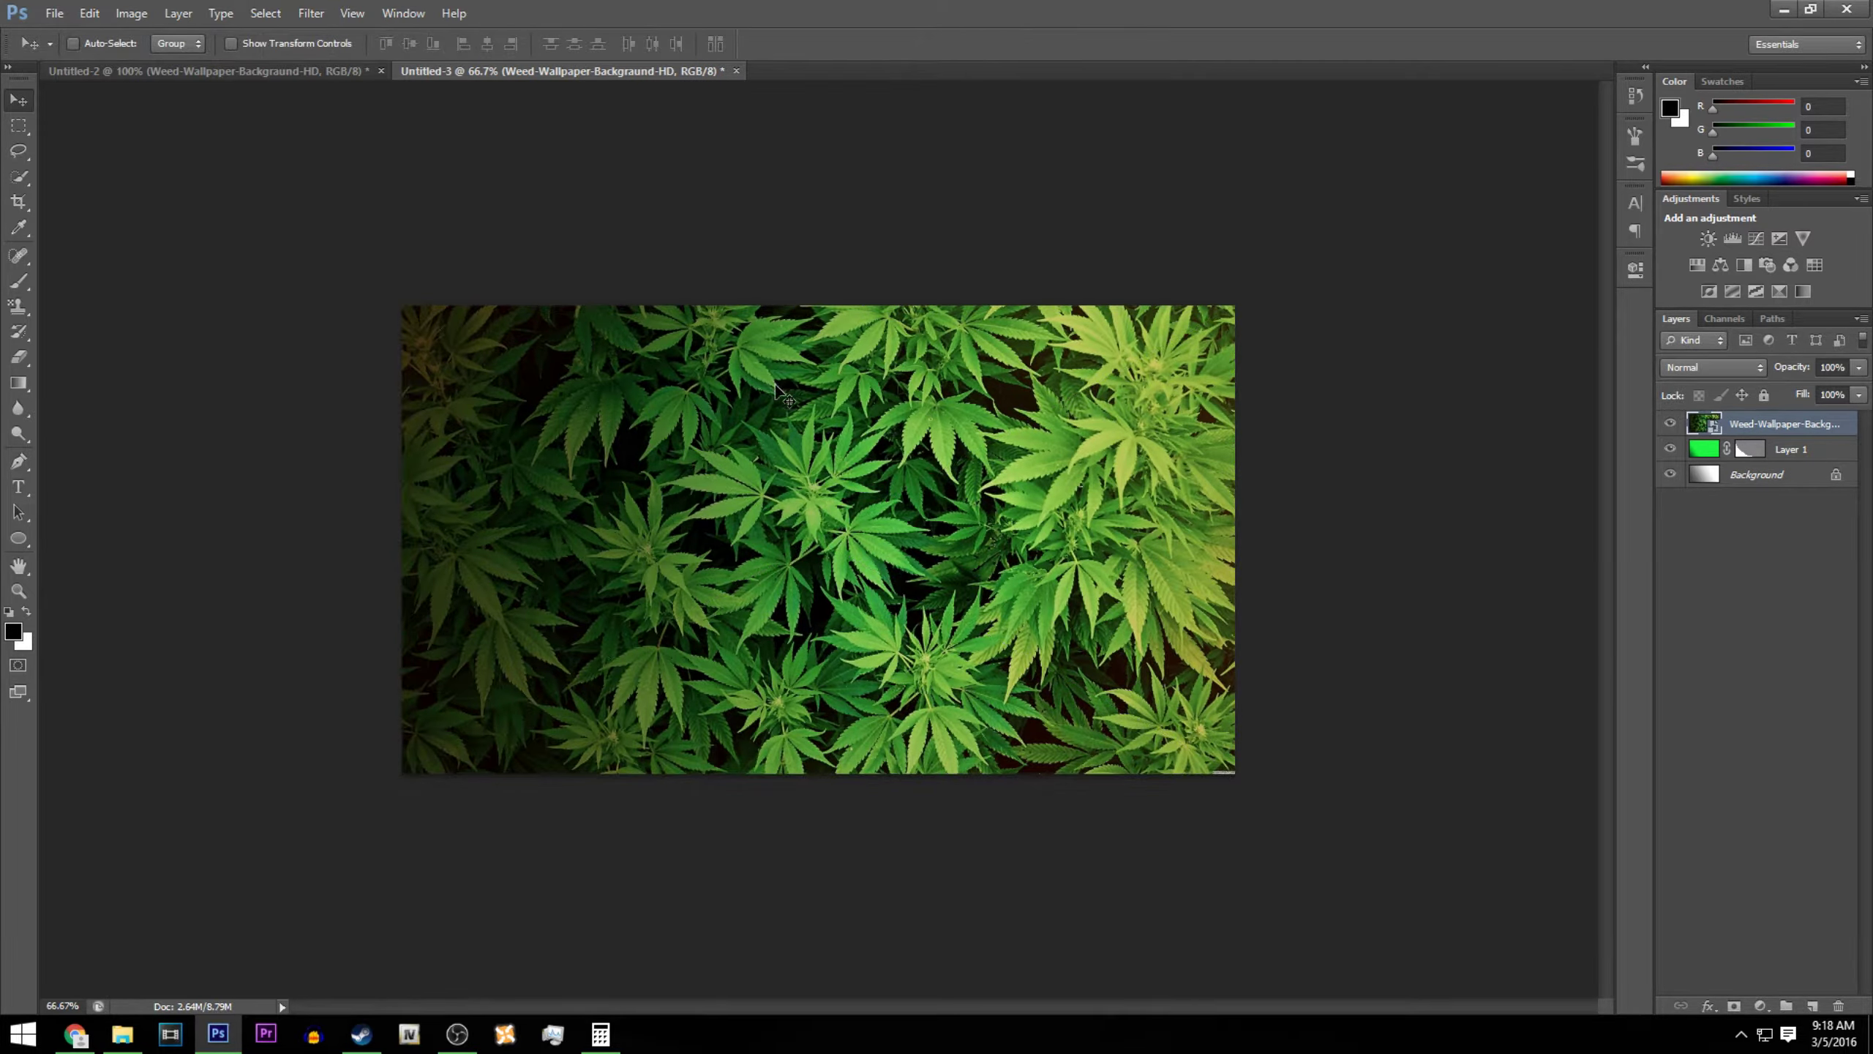
key("ctrl+t")
right_click(850, 423)
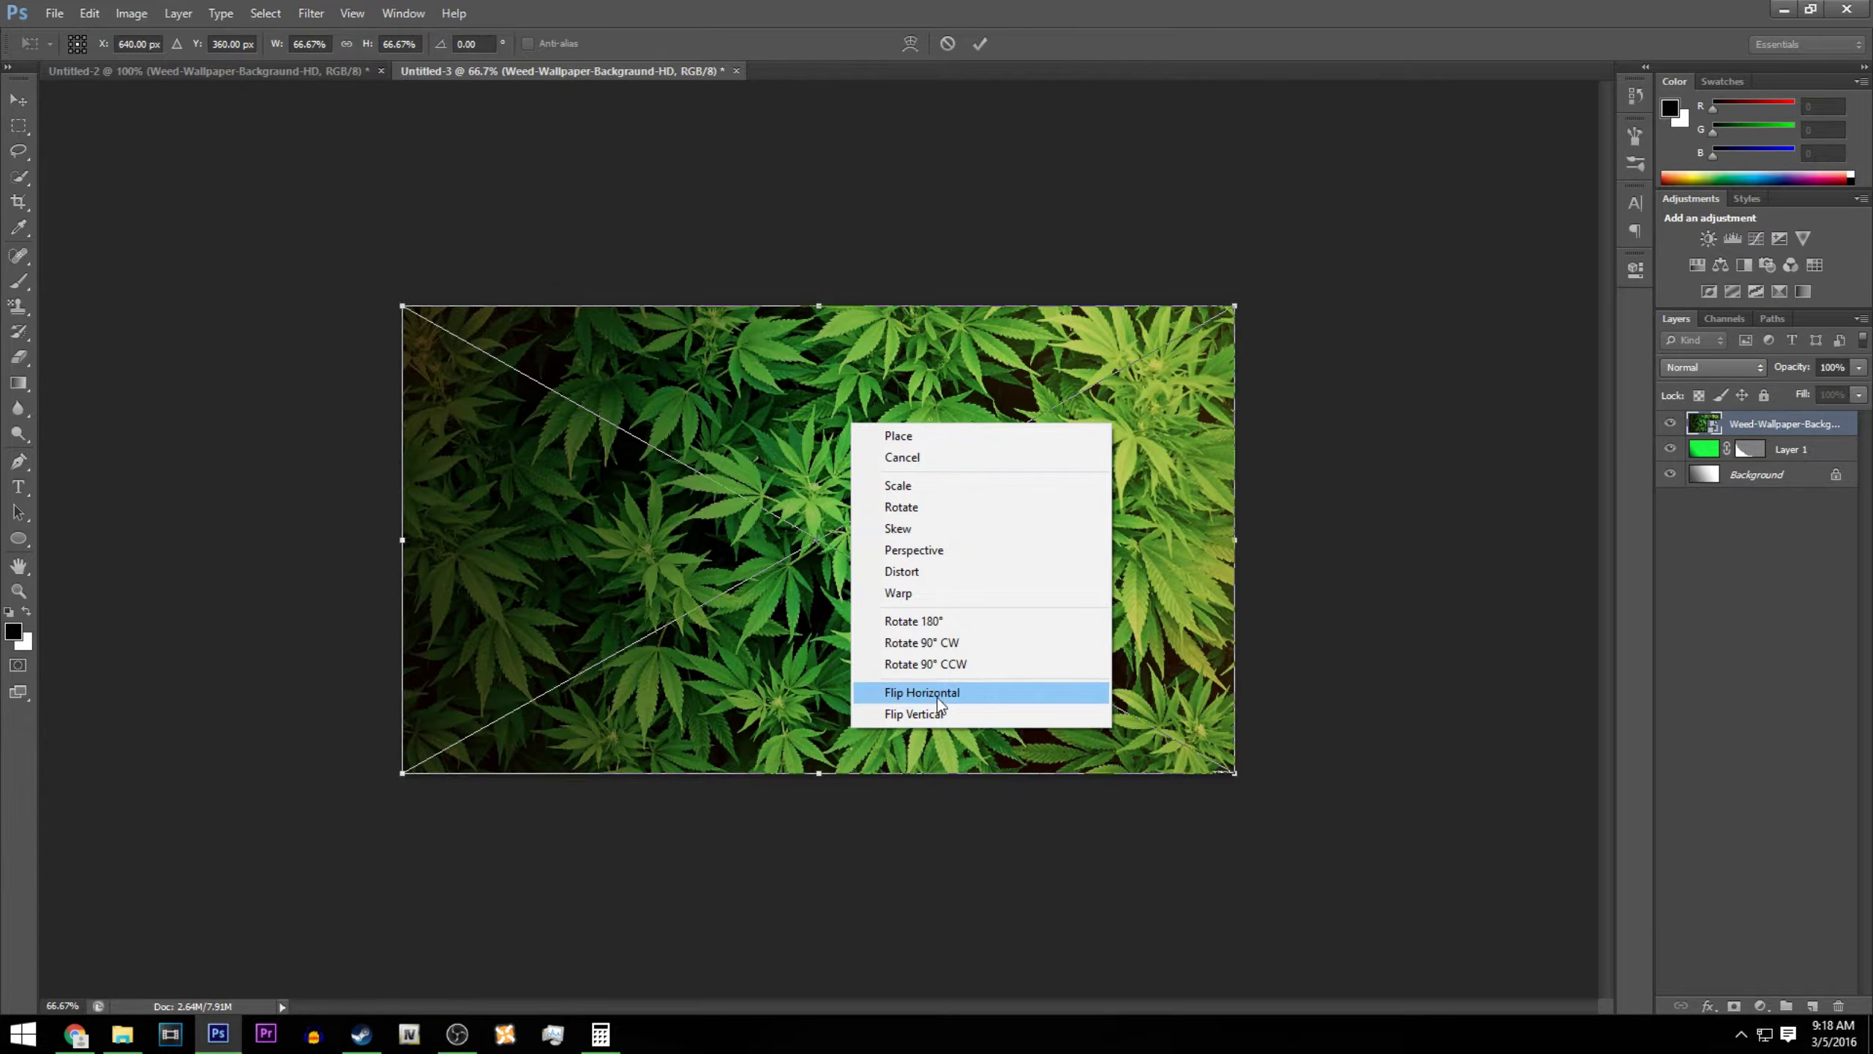
left_click(989, 702)
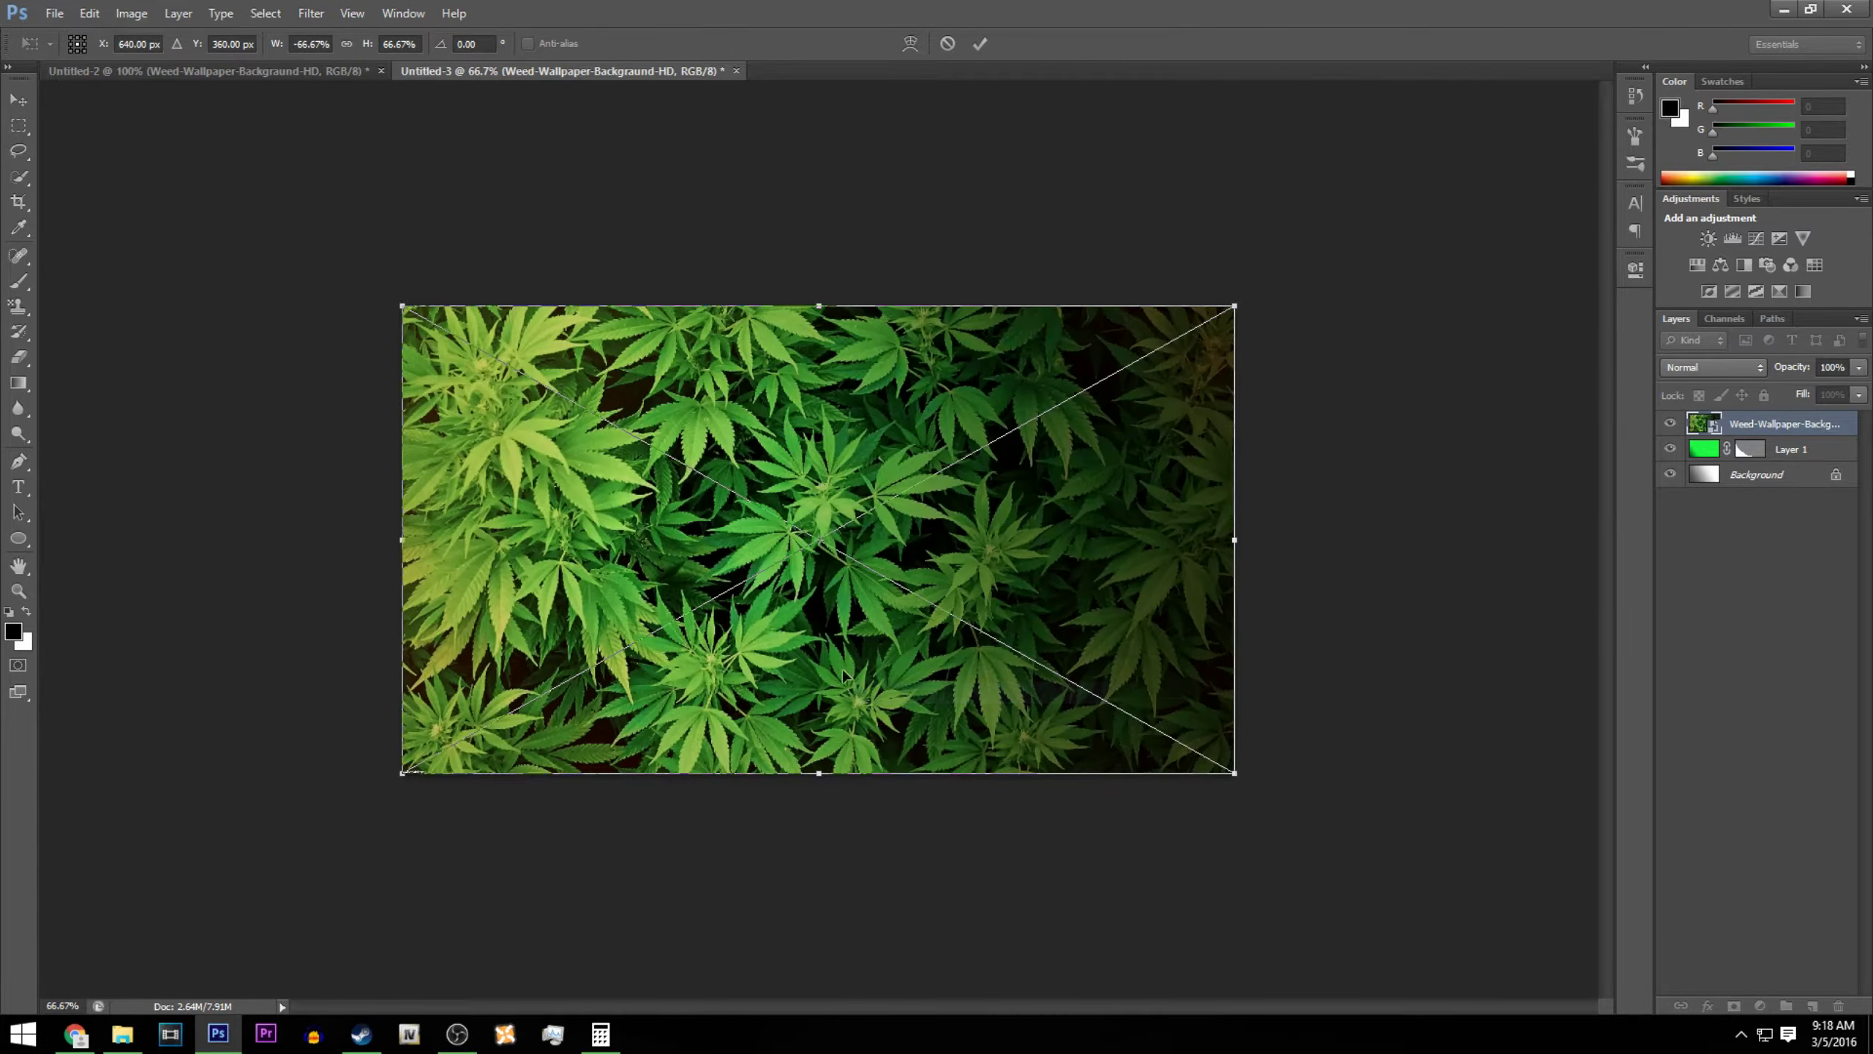
left_click(981, 45)
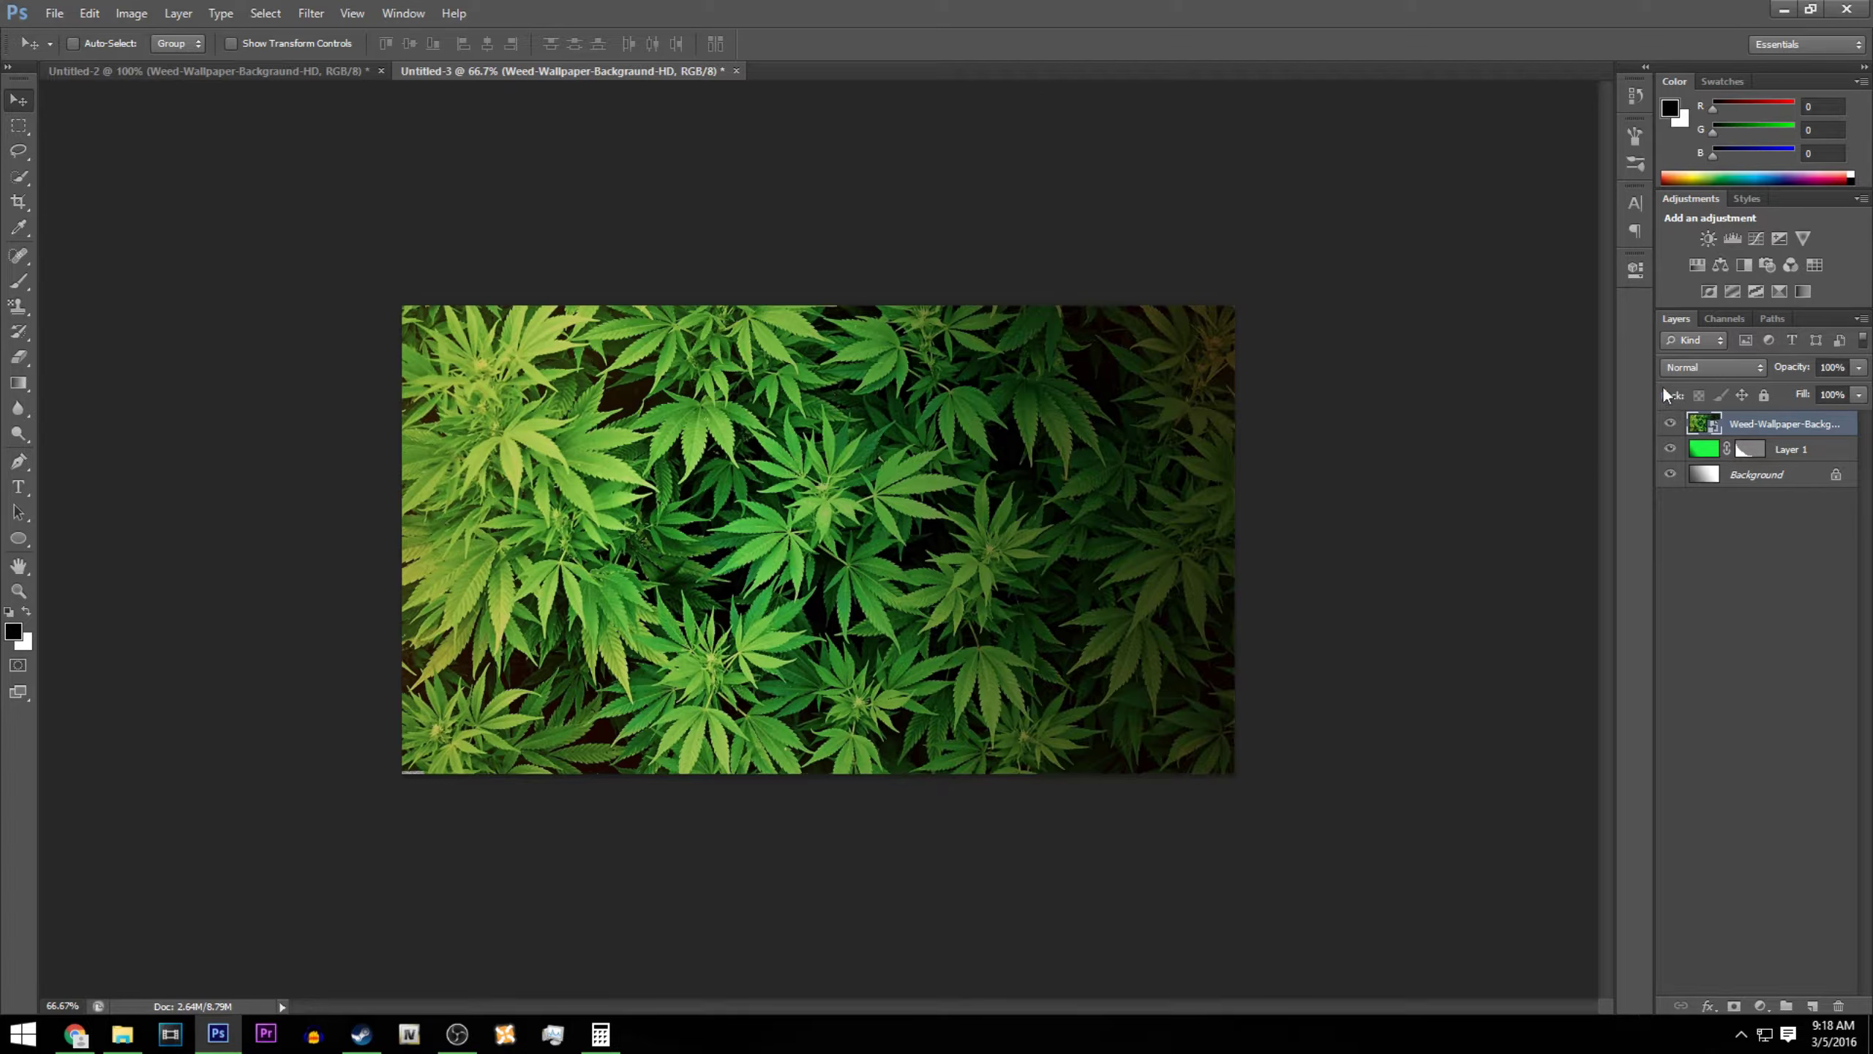
Set the weed-leaf layer to Luminosity blend mode at 39% opacity.
left_click(1696, 366)
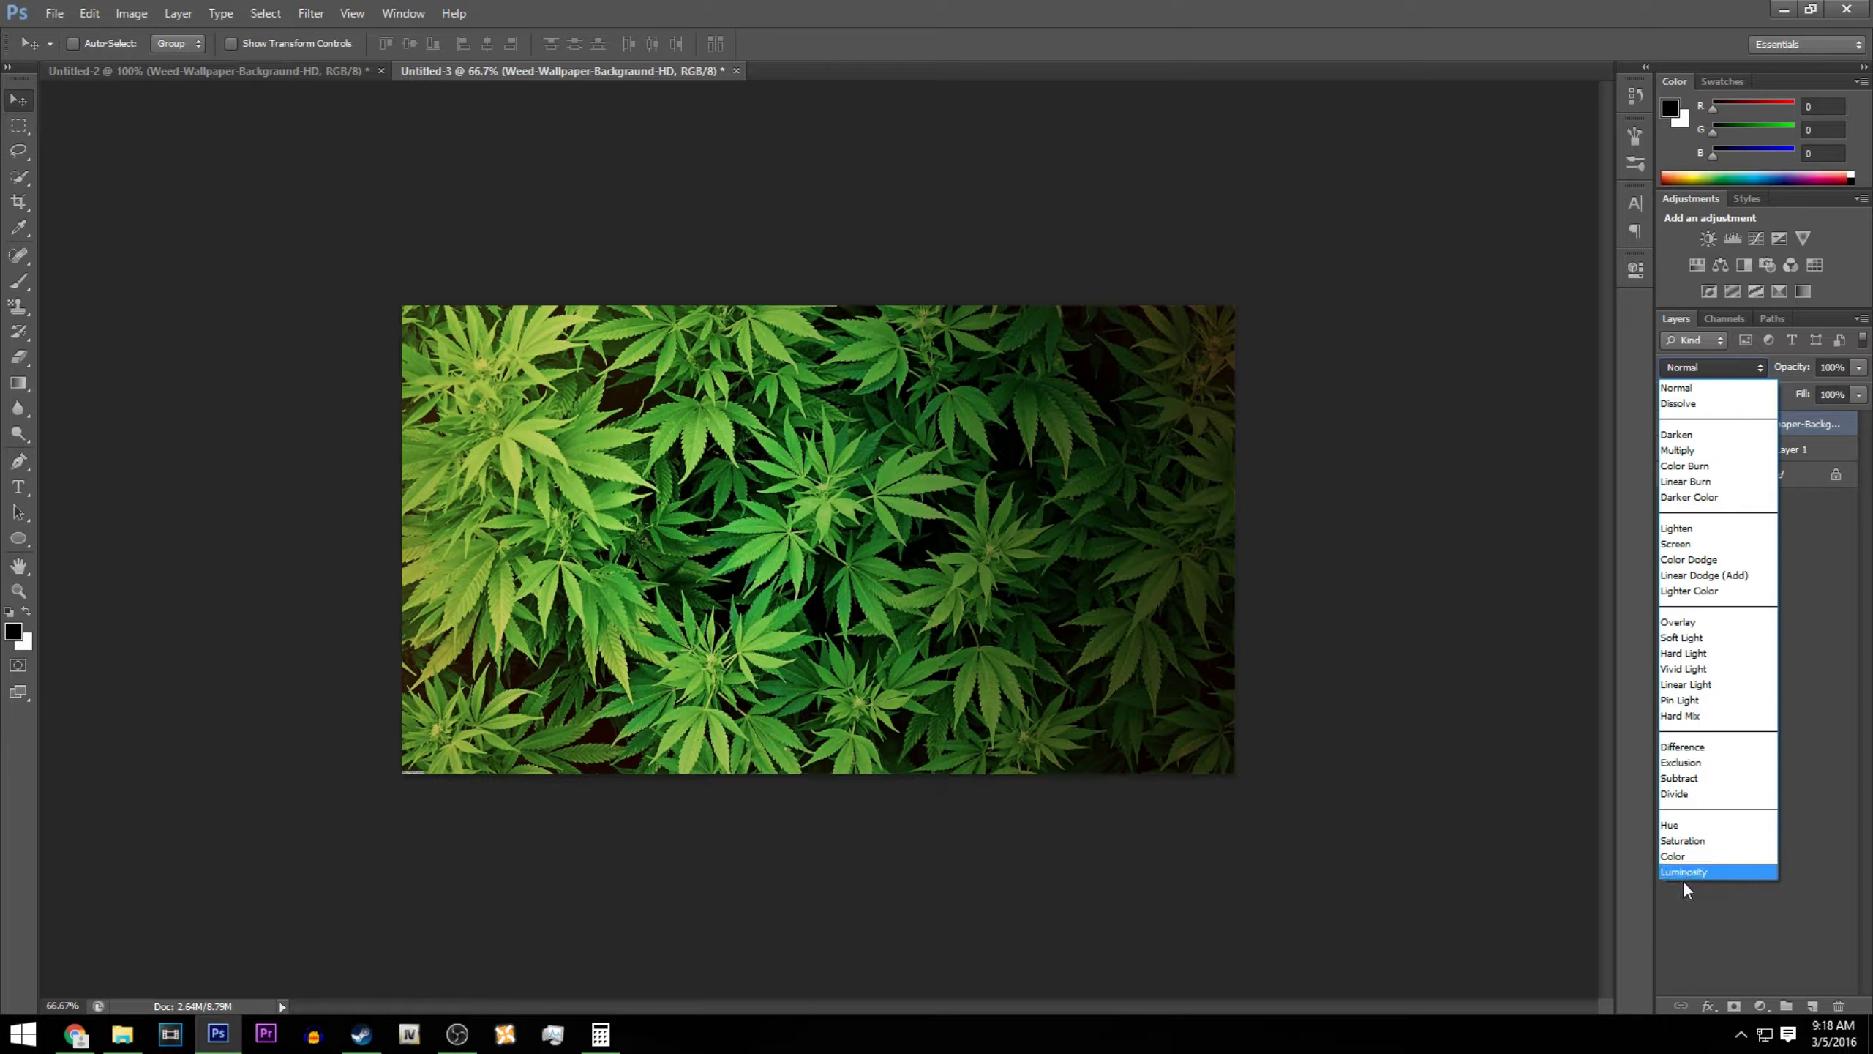
left_click(1676, 875)
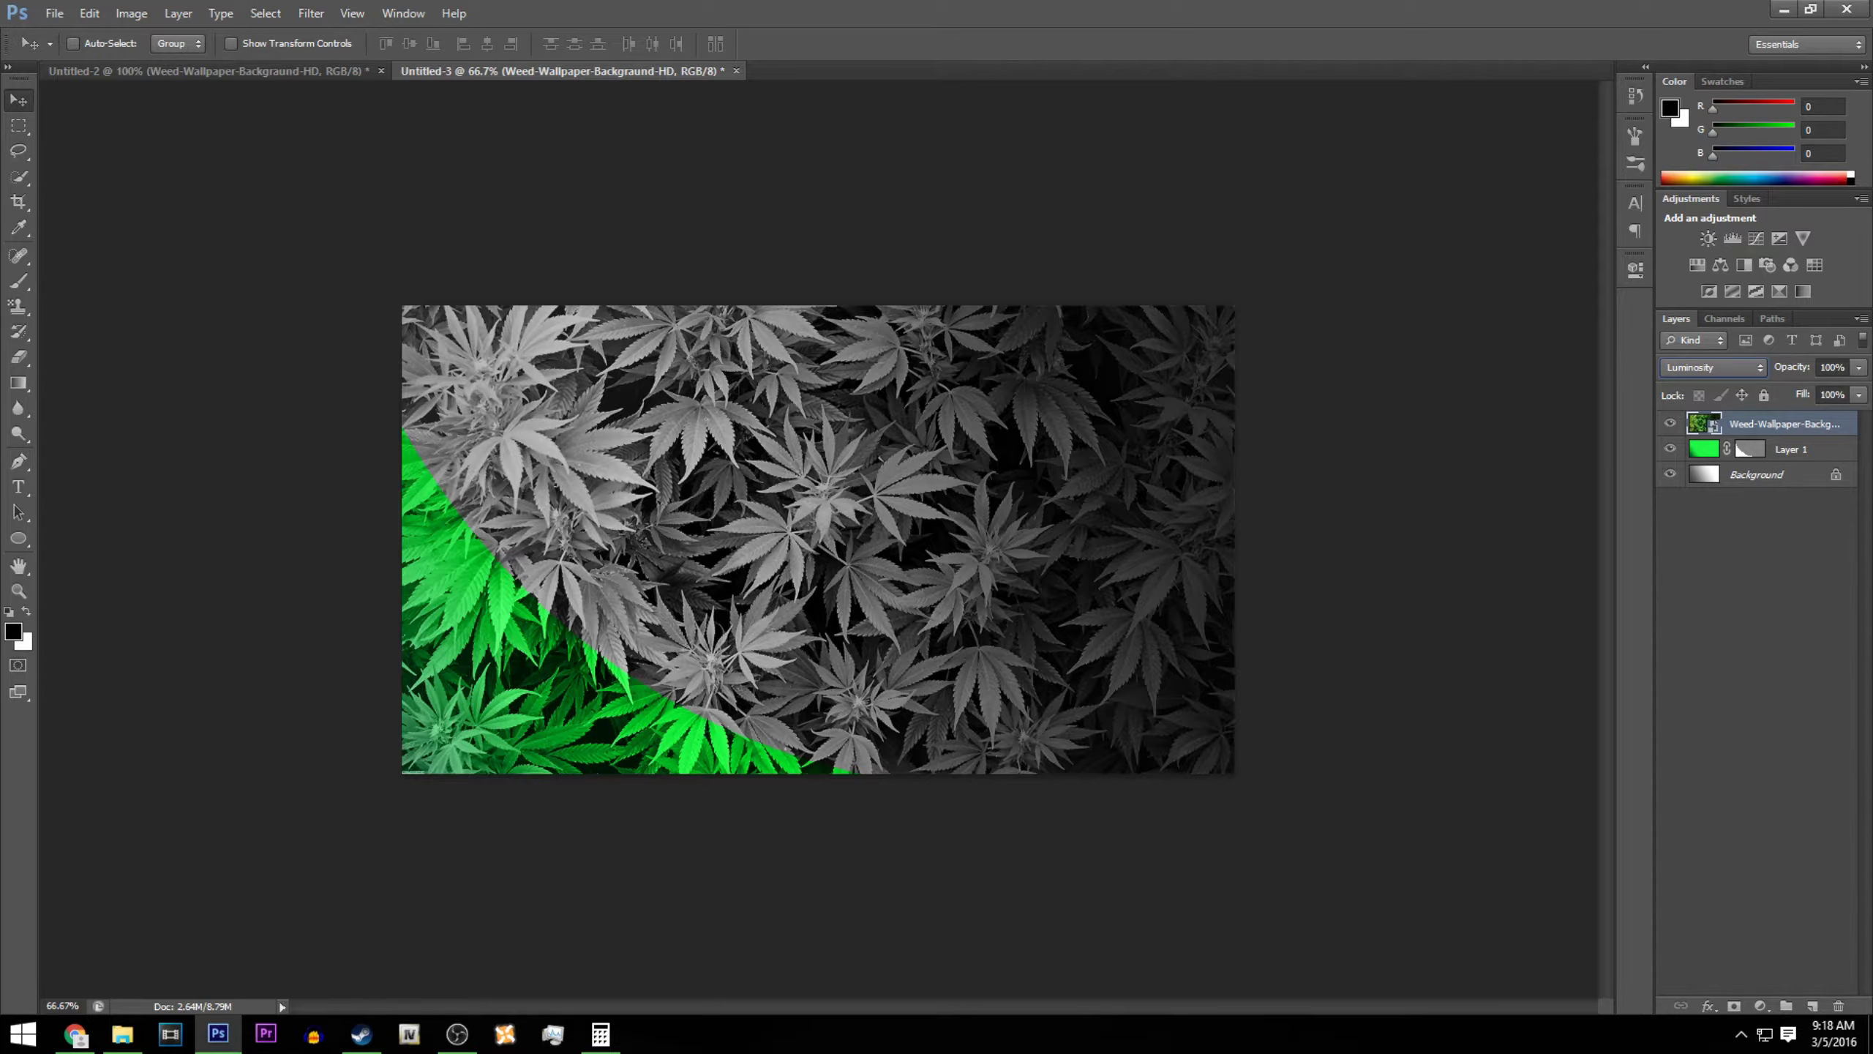
left_click(1859, 368)
left_click_drag(1821, 389, 1790, 390)
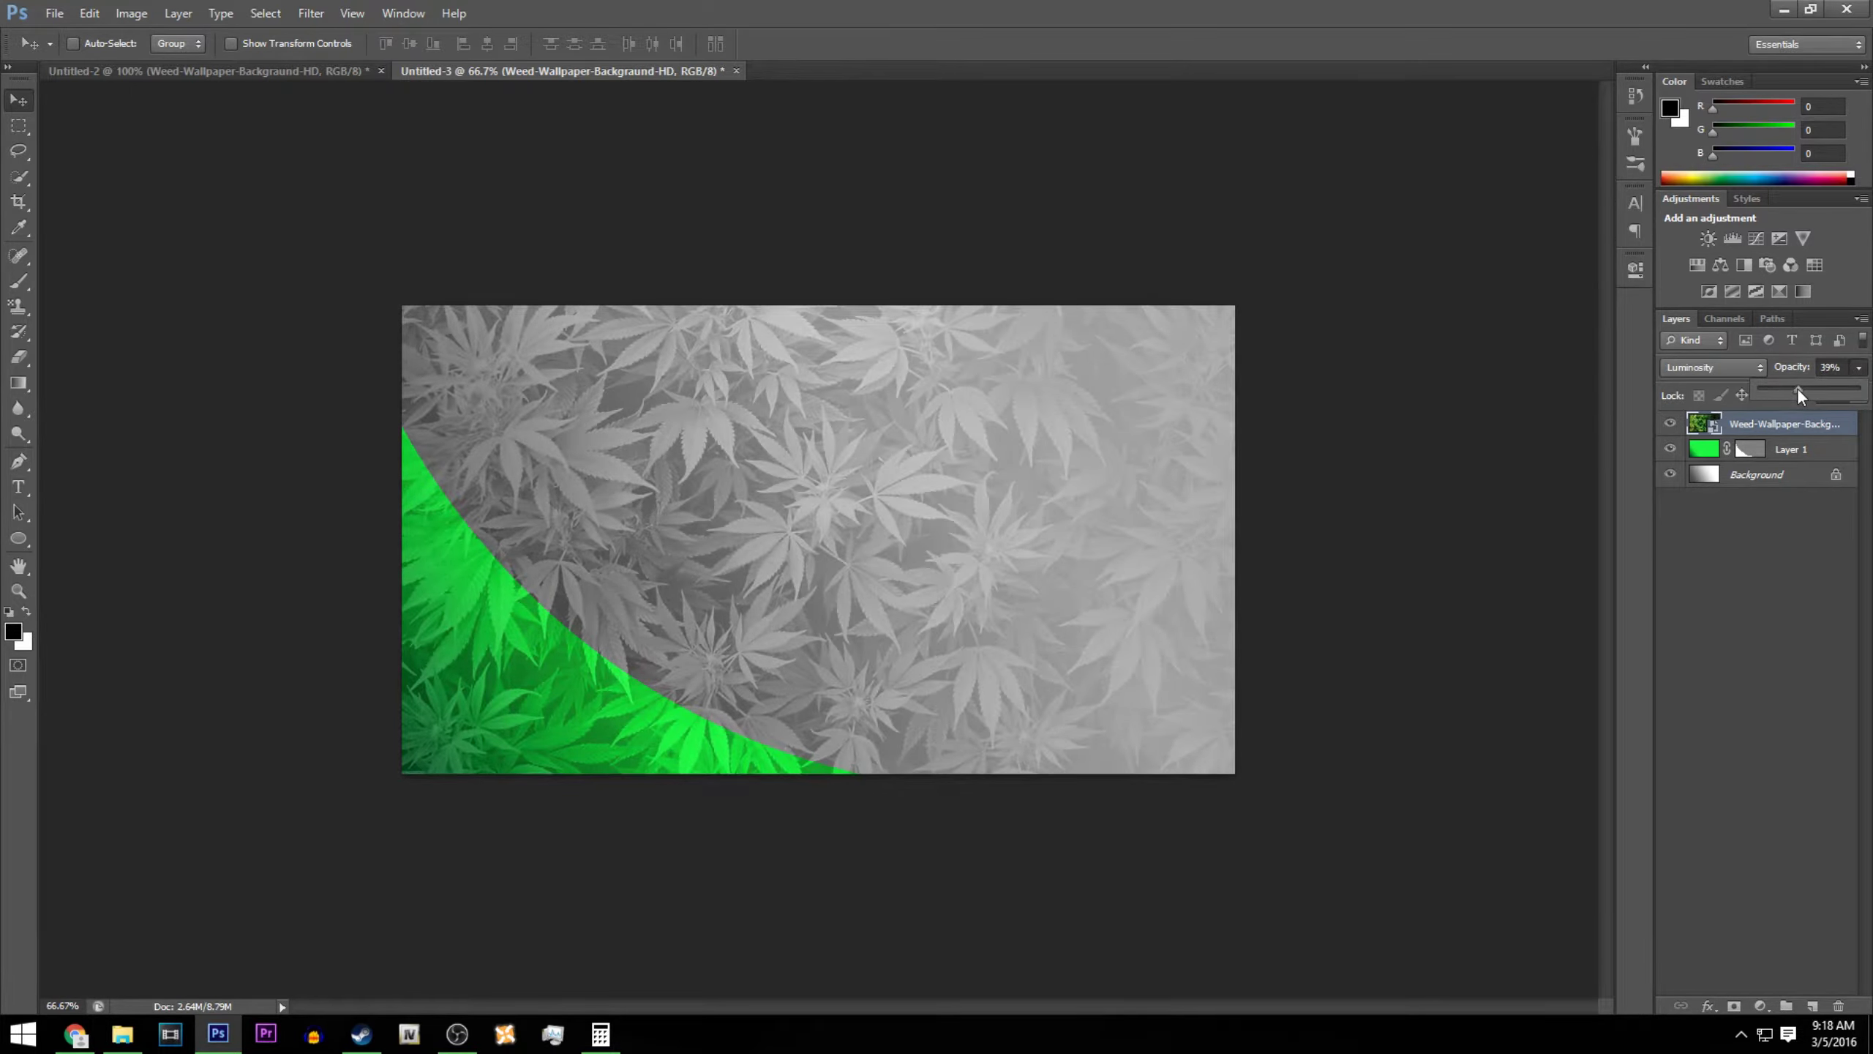
left_click(1738, 475)
left_click(1763, 427)
Rasterize the leaf layer and erase its texture from the grey area outside the green curve.
left_click(18, 359)
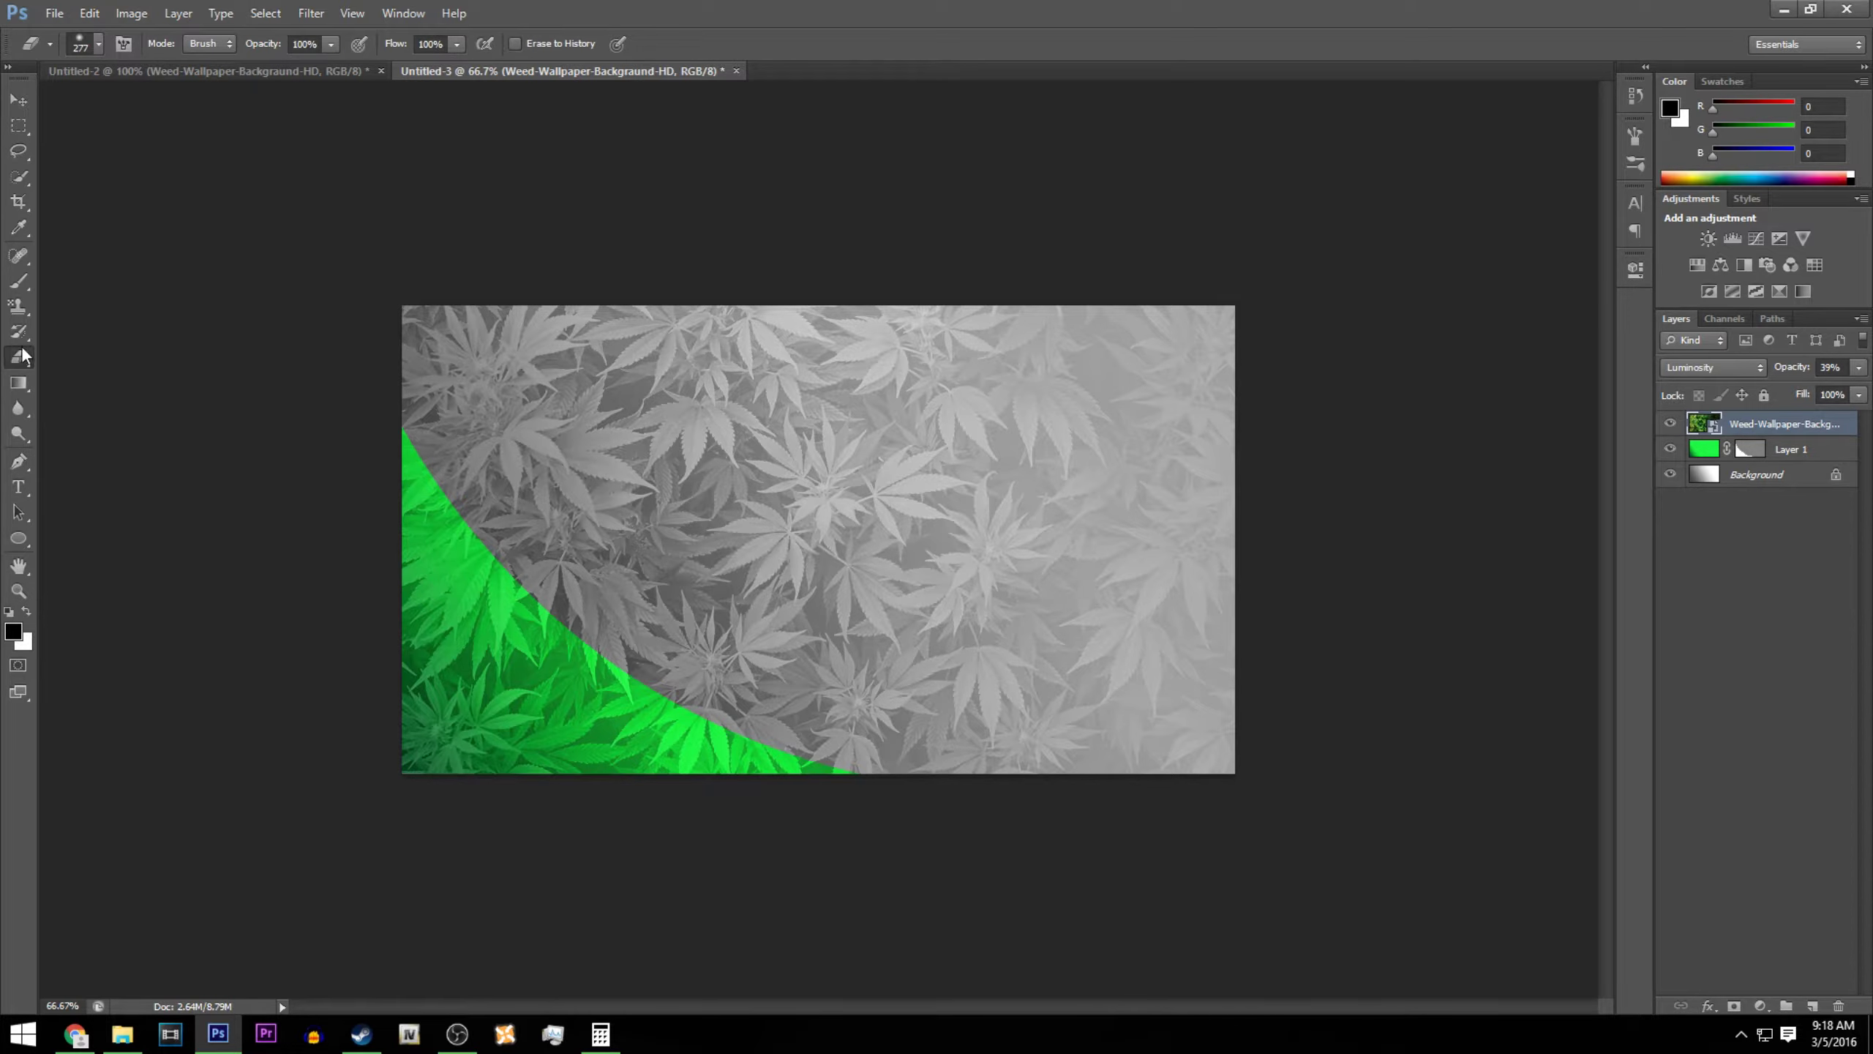
left_click(643, 332)
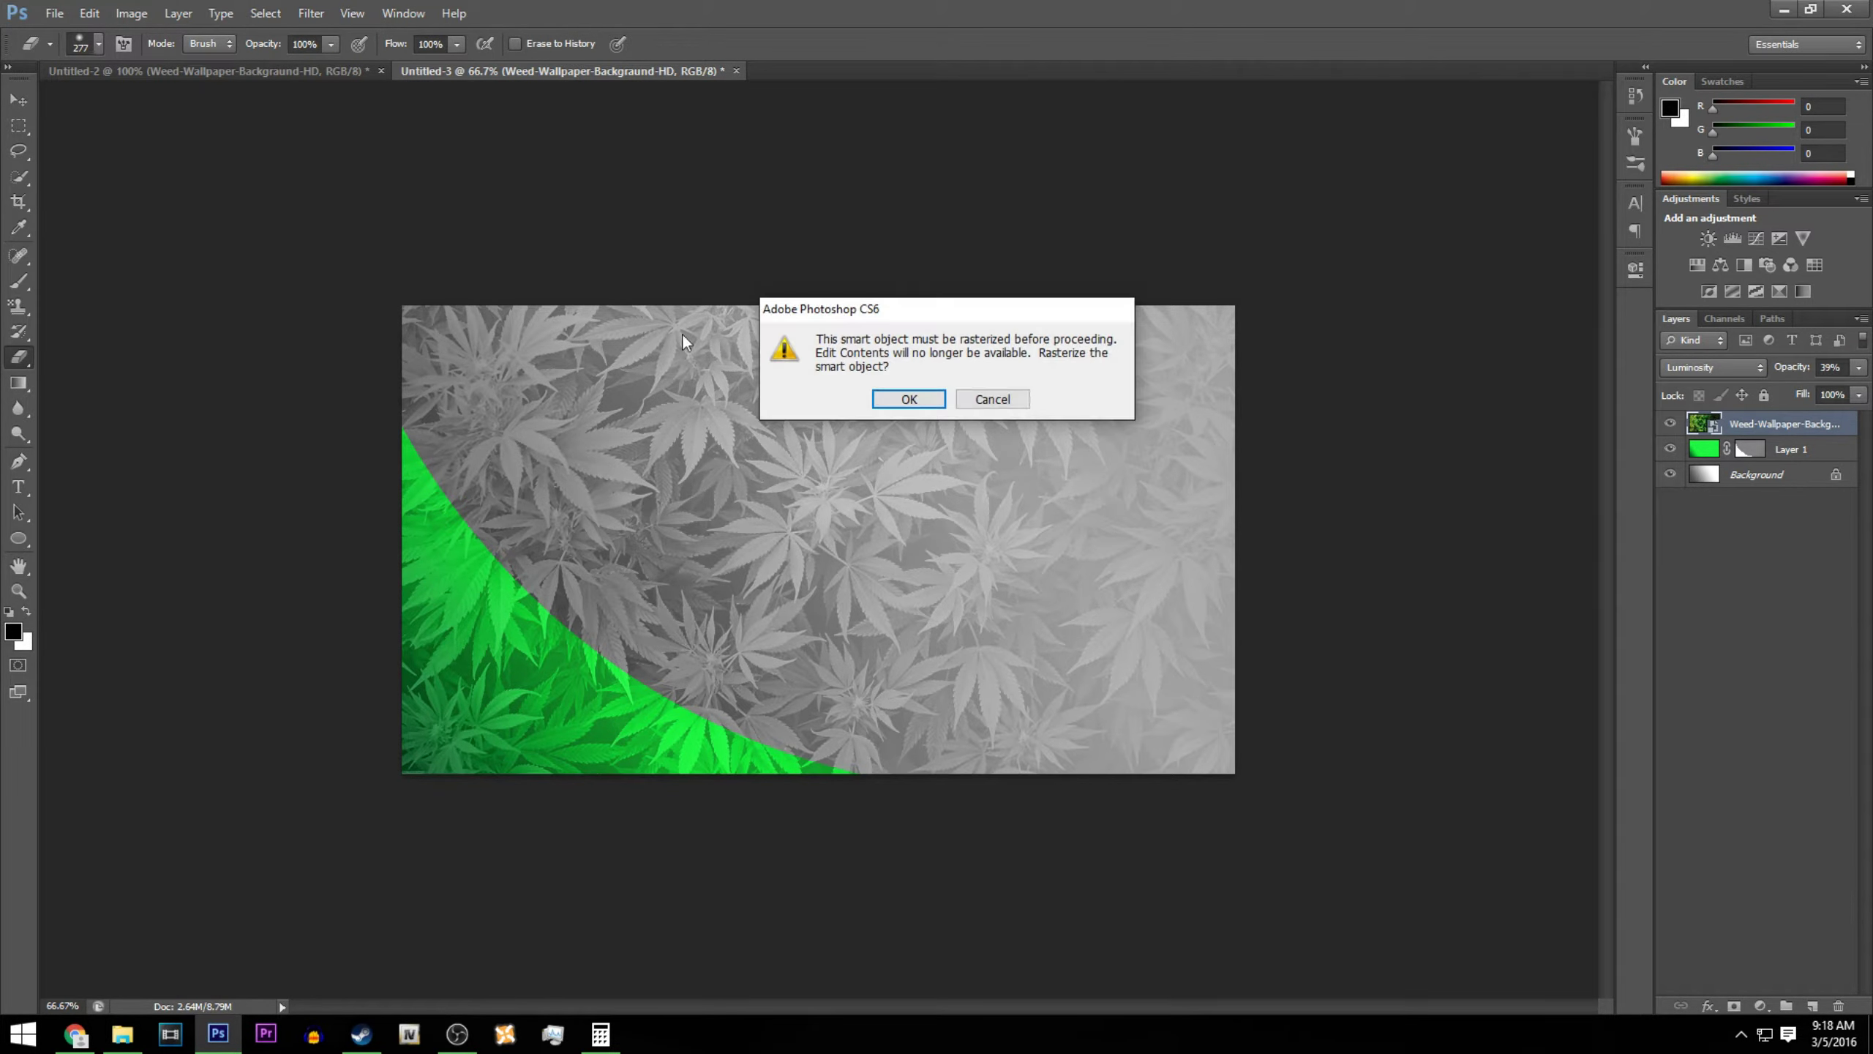
left_click(909, 399)
mouse_move(931, 384)
left_mouse_down()
mouse_move(988, 314)
mouse_move(1152, 791)
mouse_move(836, 243)
mouse_move(738, 369)
mouse_move(586, 305)
mouse_move(478, 347)
mouse_move(1012, 753)
mouse_move(501, 398)
mouse_move(491, 417)
mouse_move(627, 548)
mouse_move(928, 703)
mouse_move(836, 682)
mouse_move(552, 507)
mouse_move(464, 388)
mouse_move(674, 606)
mouse_move(794, 670)
mouse_move(540, 497)
mouse_move(640, 564)
mouse_move(949, 656)
left_mouse_up()
left_click(19, 101)
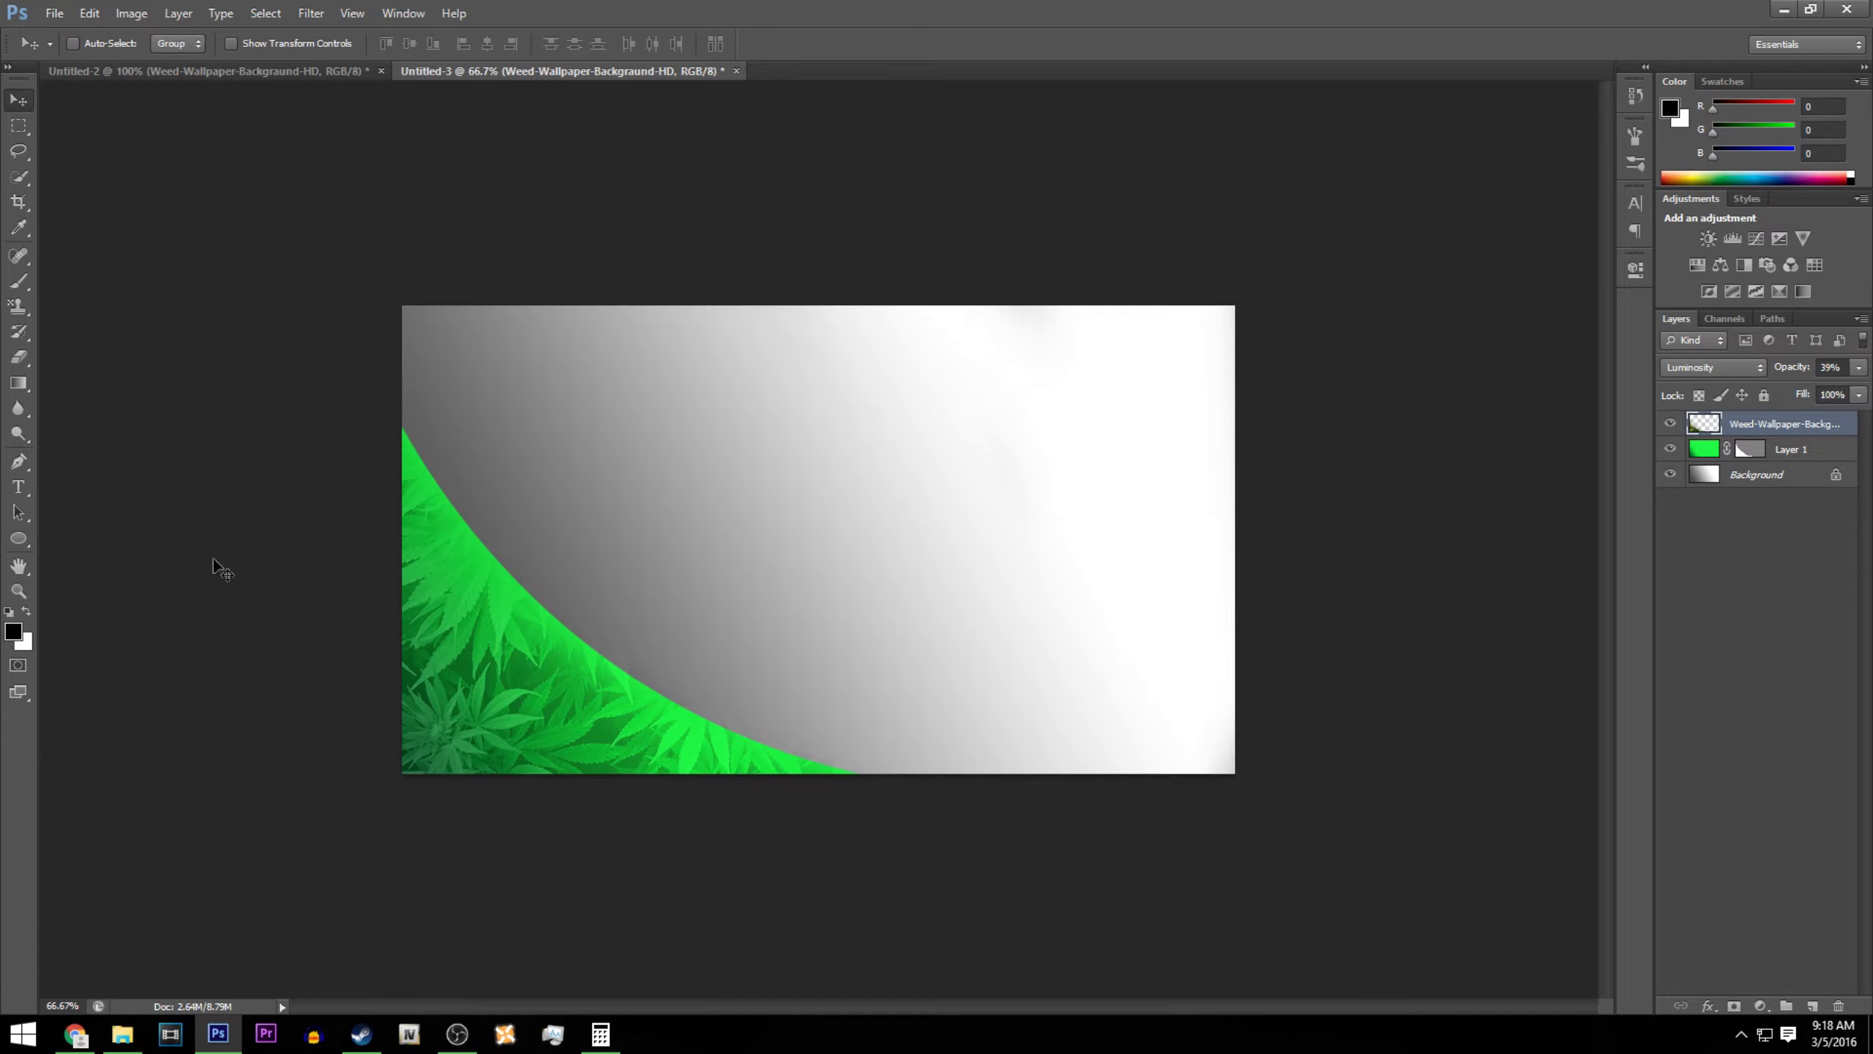
Add a black text layer containing the letter W.
left_click(18, 487)
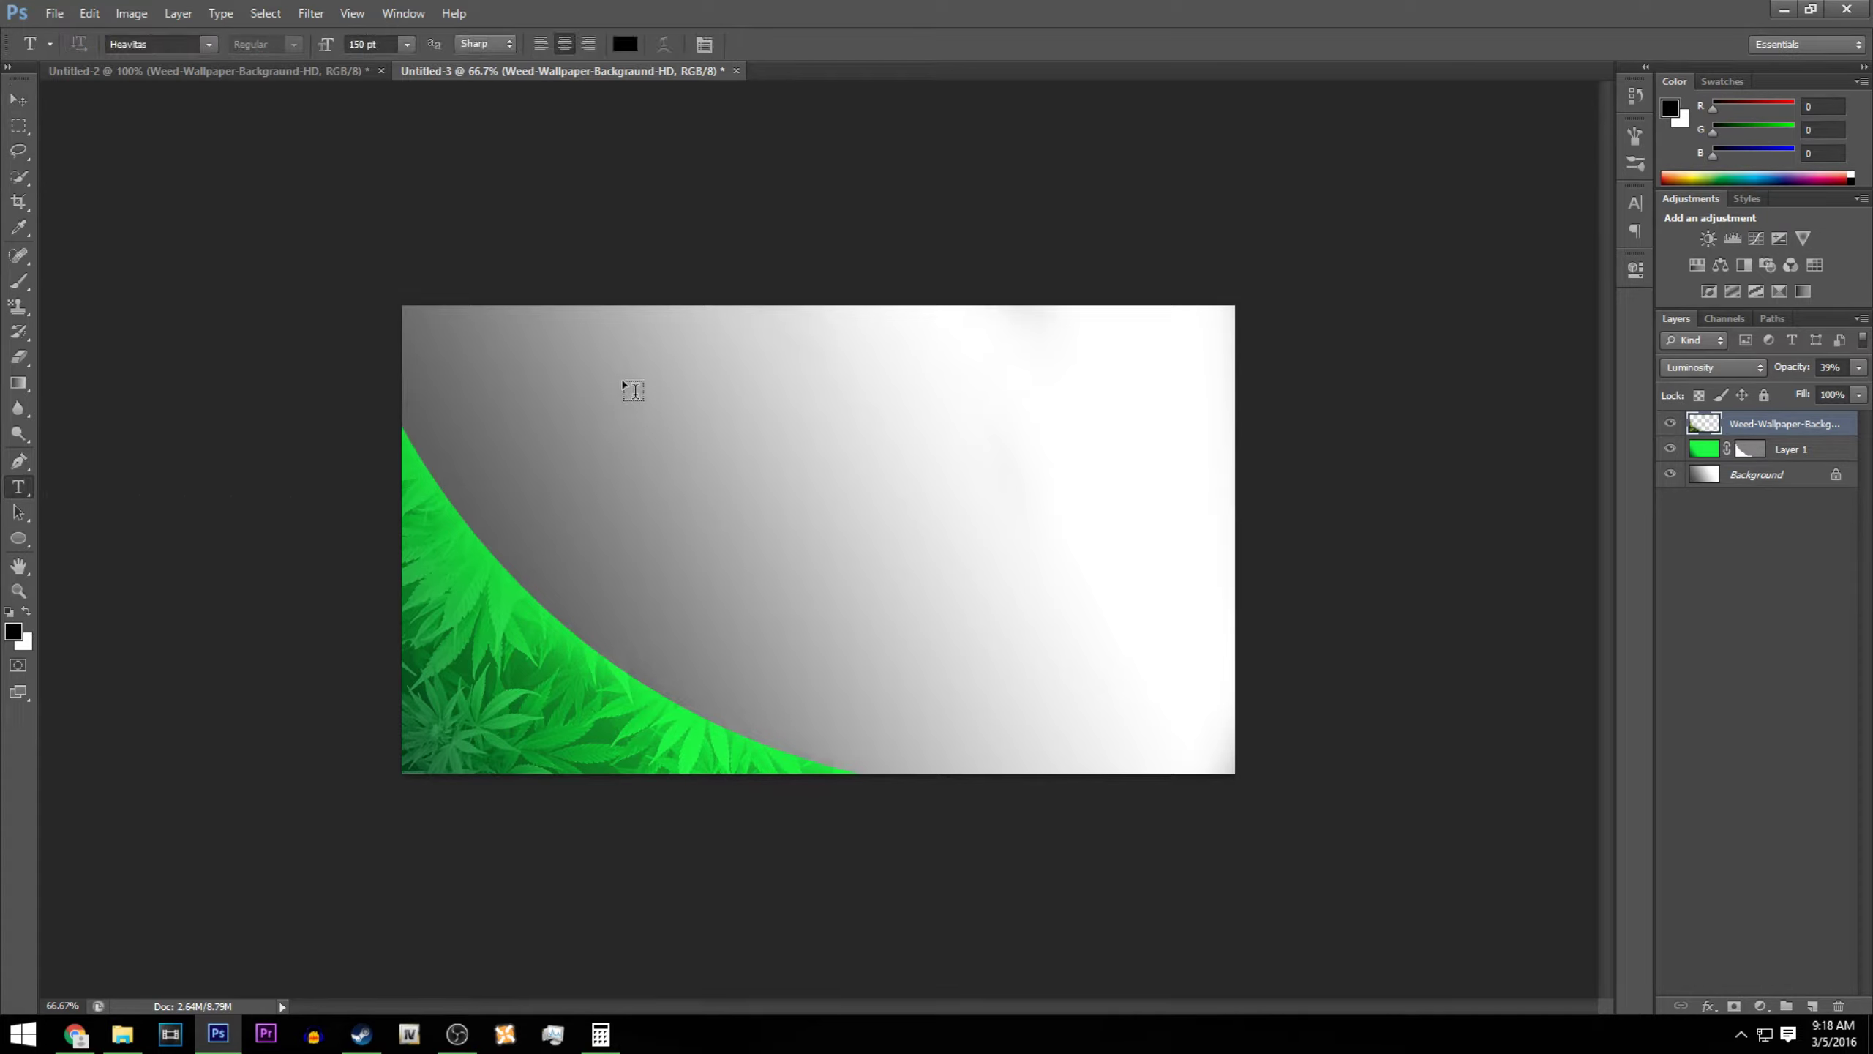
left_click_drag(624, 381, 858, 573)
type("W")
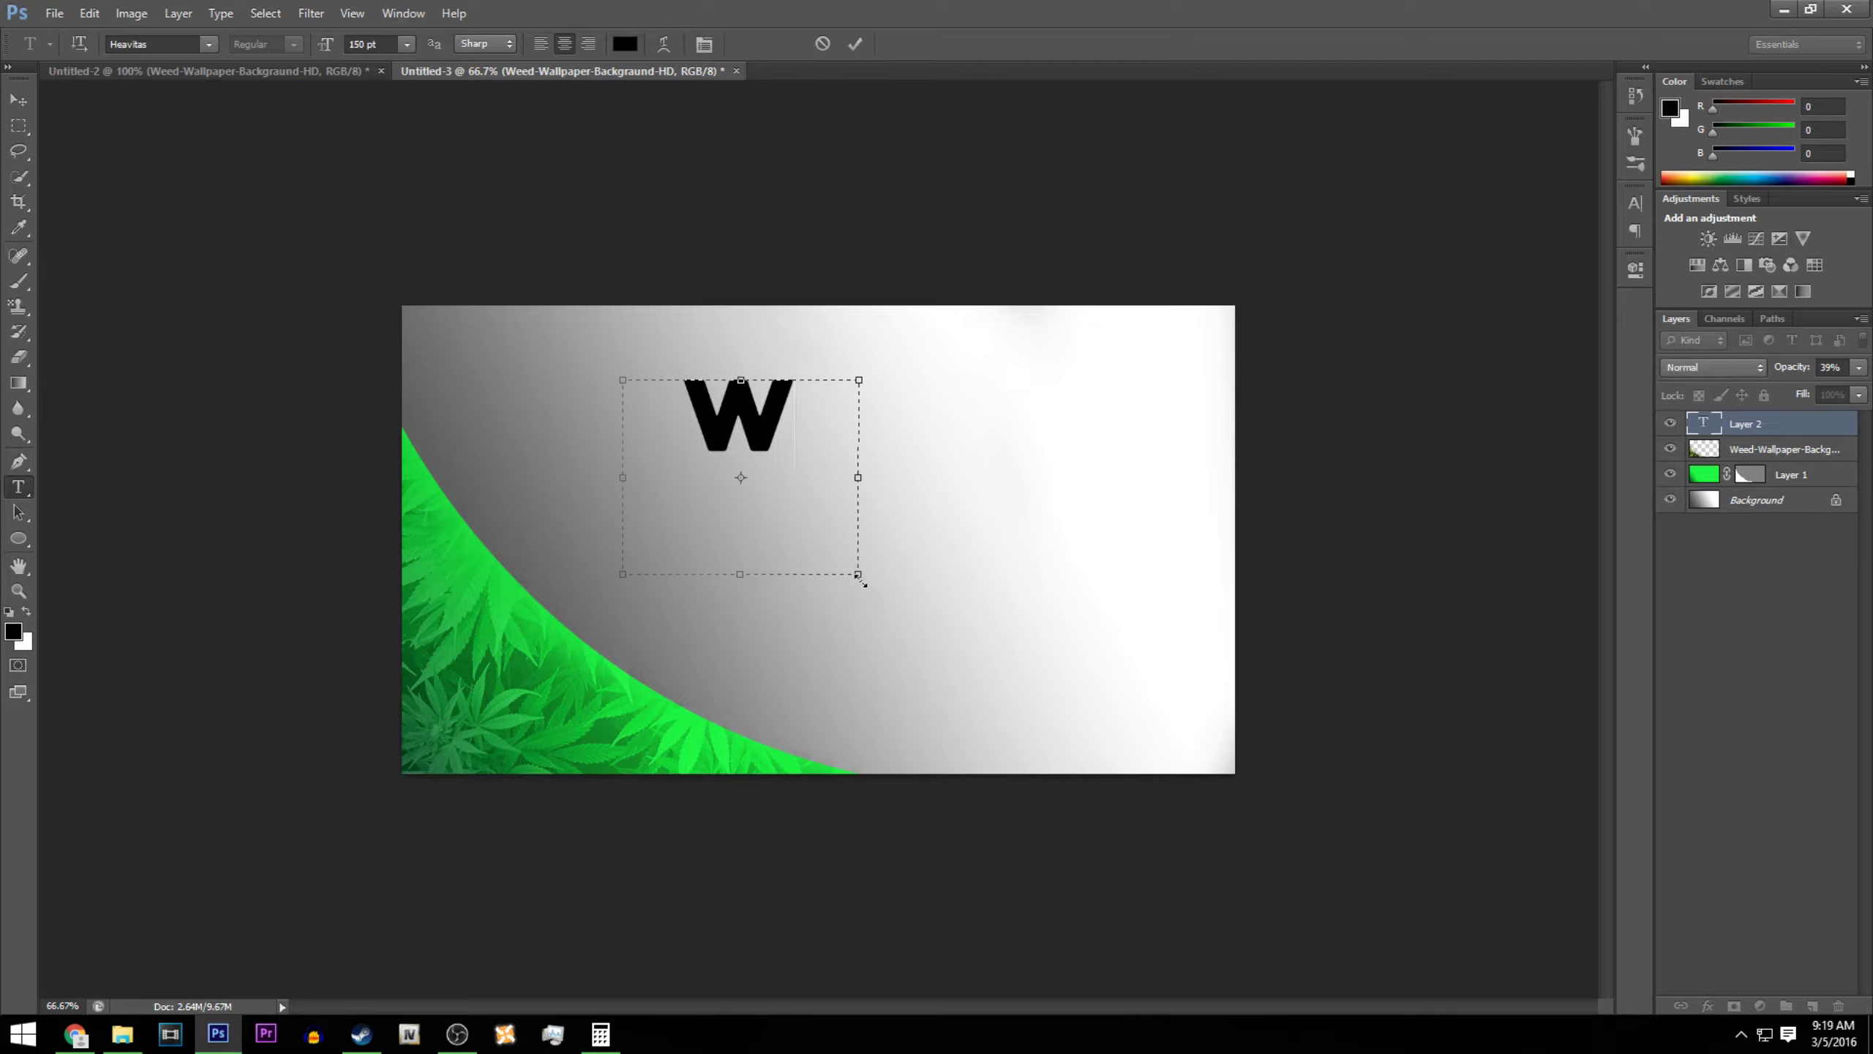
left_click_drag(860, 578, 768, 472)
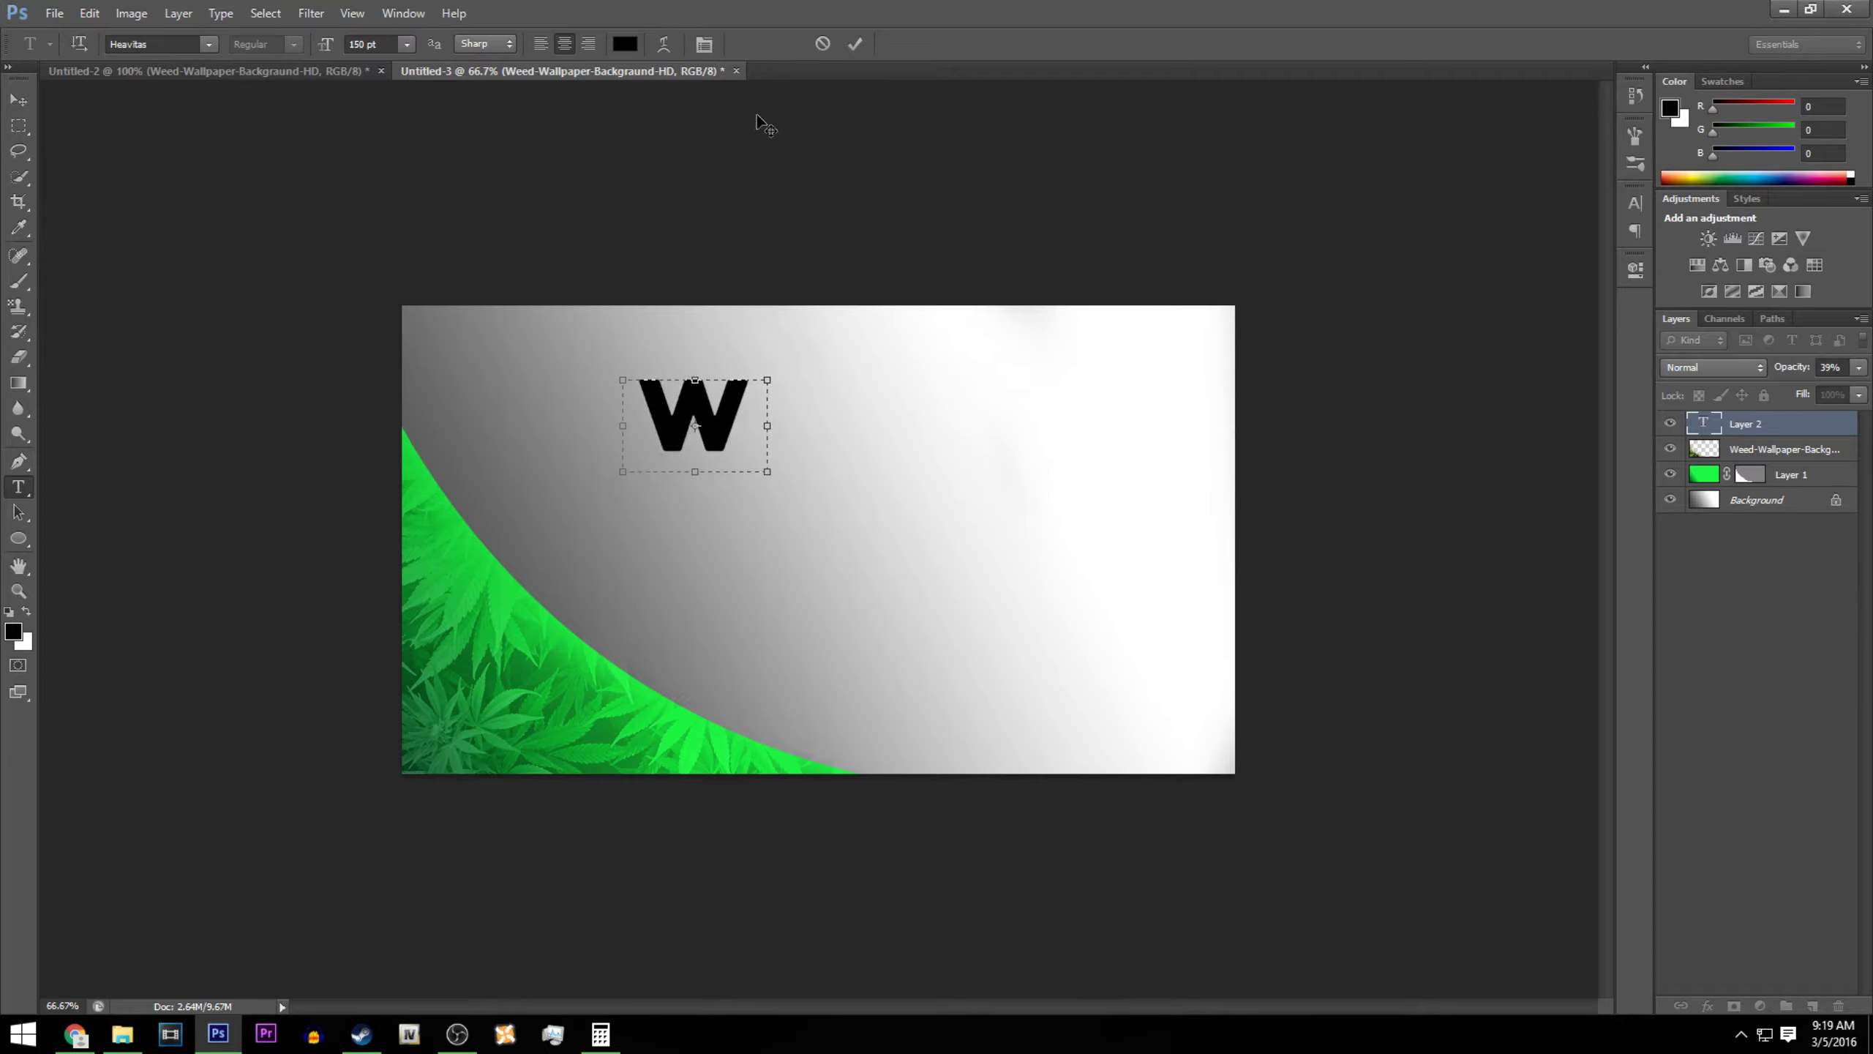
left_click(855, 47)
Move the W into the lower-left green corner and scale it up.
left_click(18, 100)
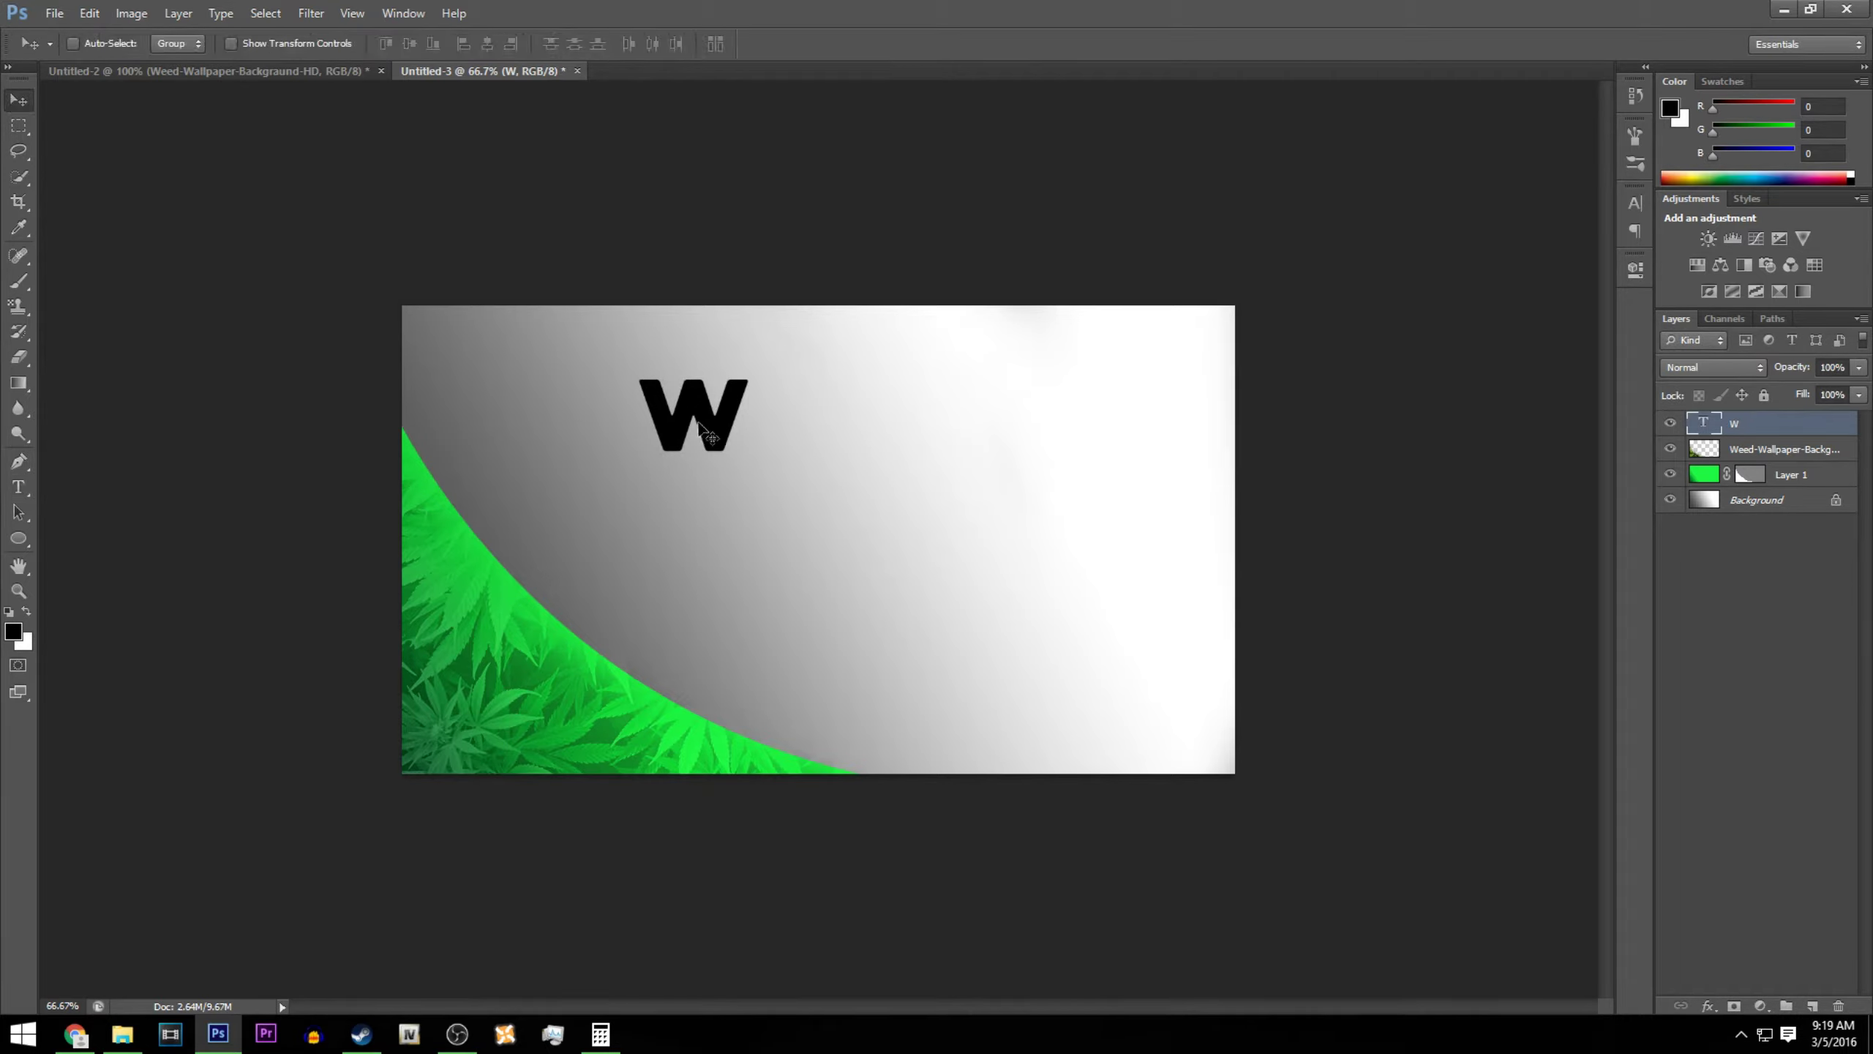
left_click_drag(701, 428, 506, 710)
key("ctrl+t")
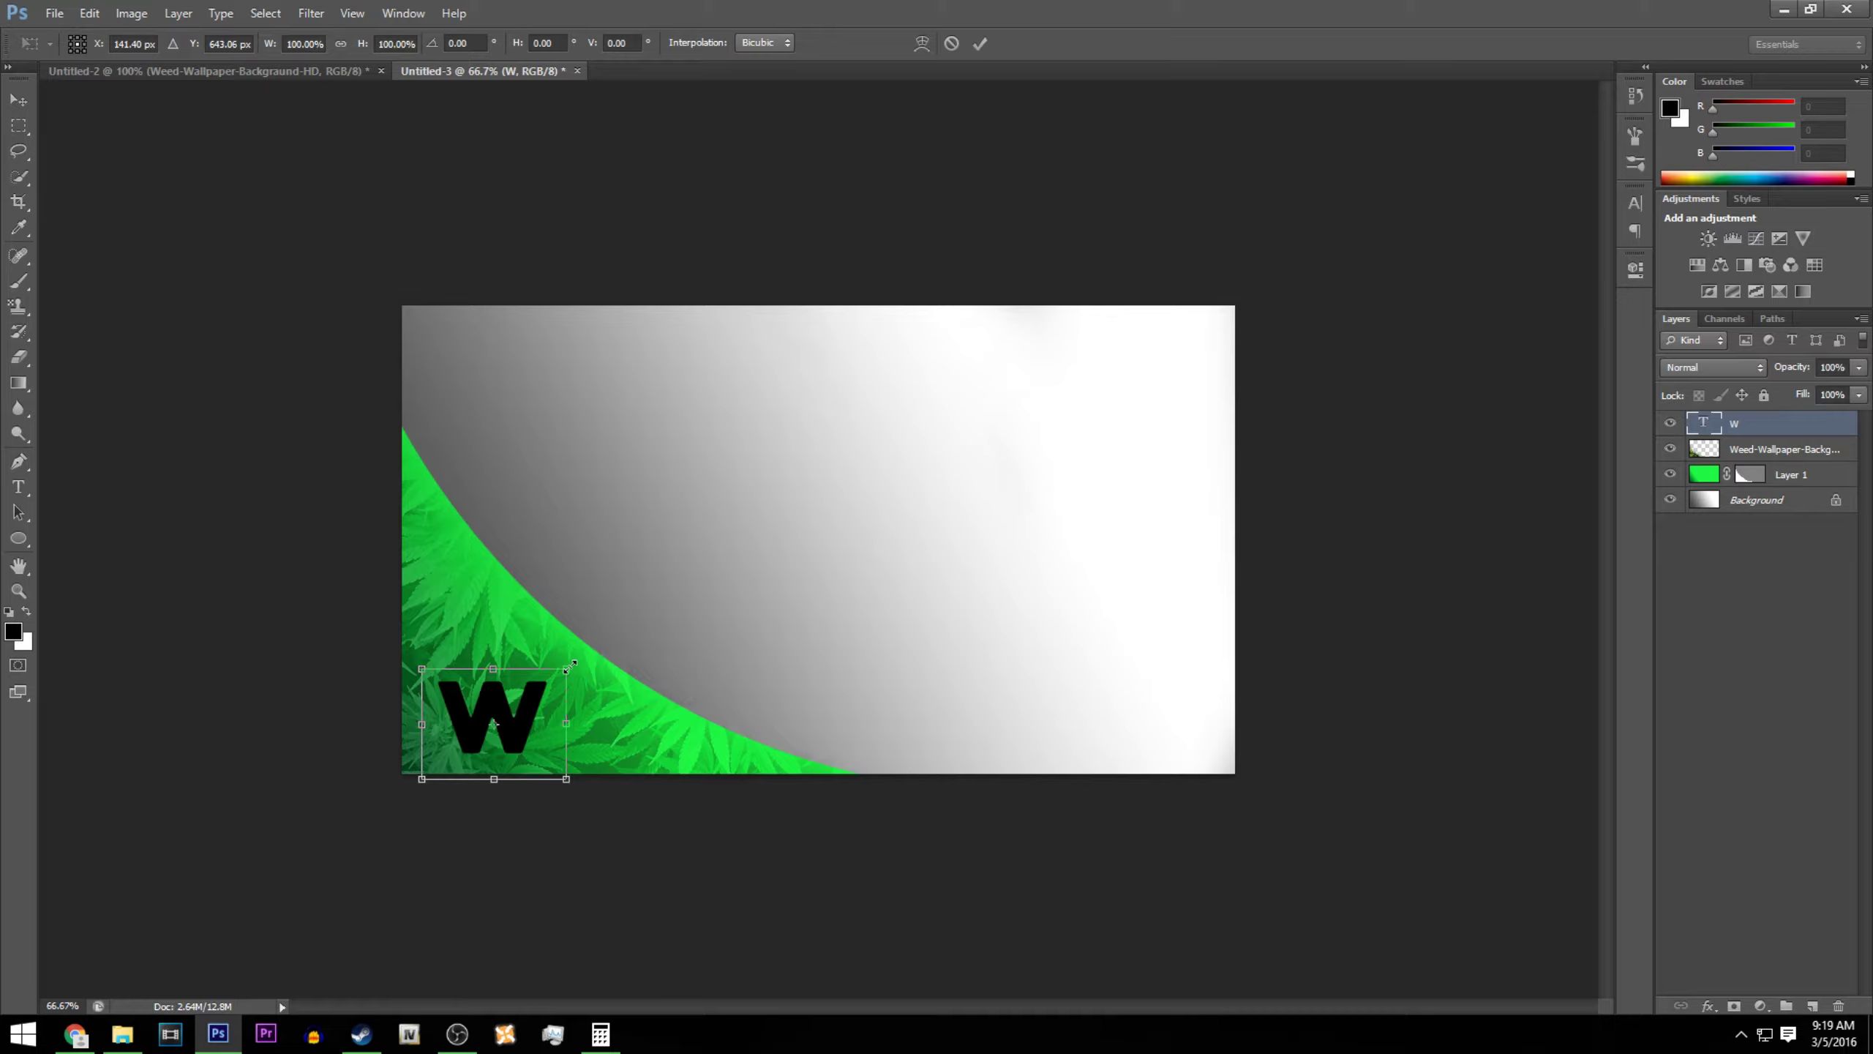
left_click_drag(576, 664, 617, 594)
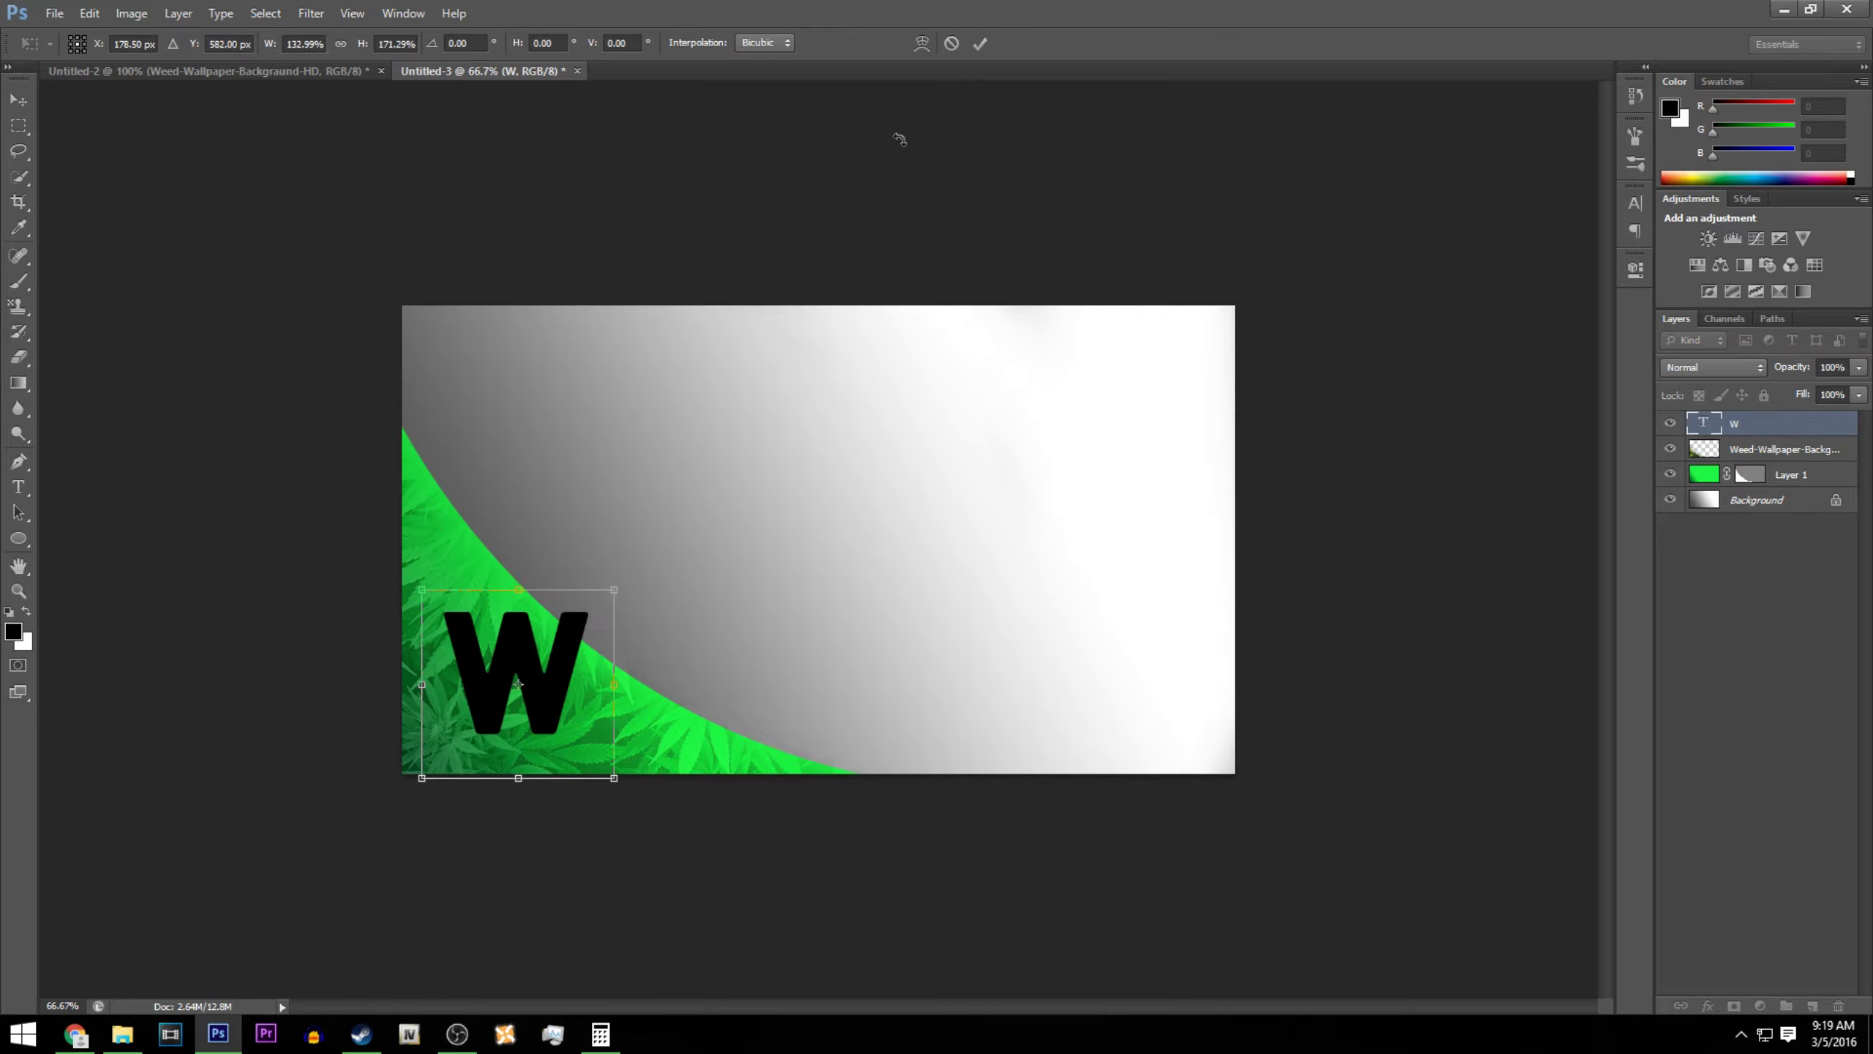
left_click(952, 44)
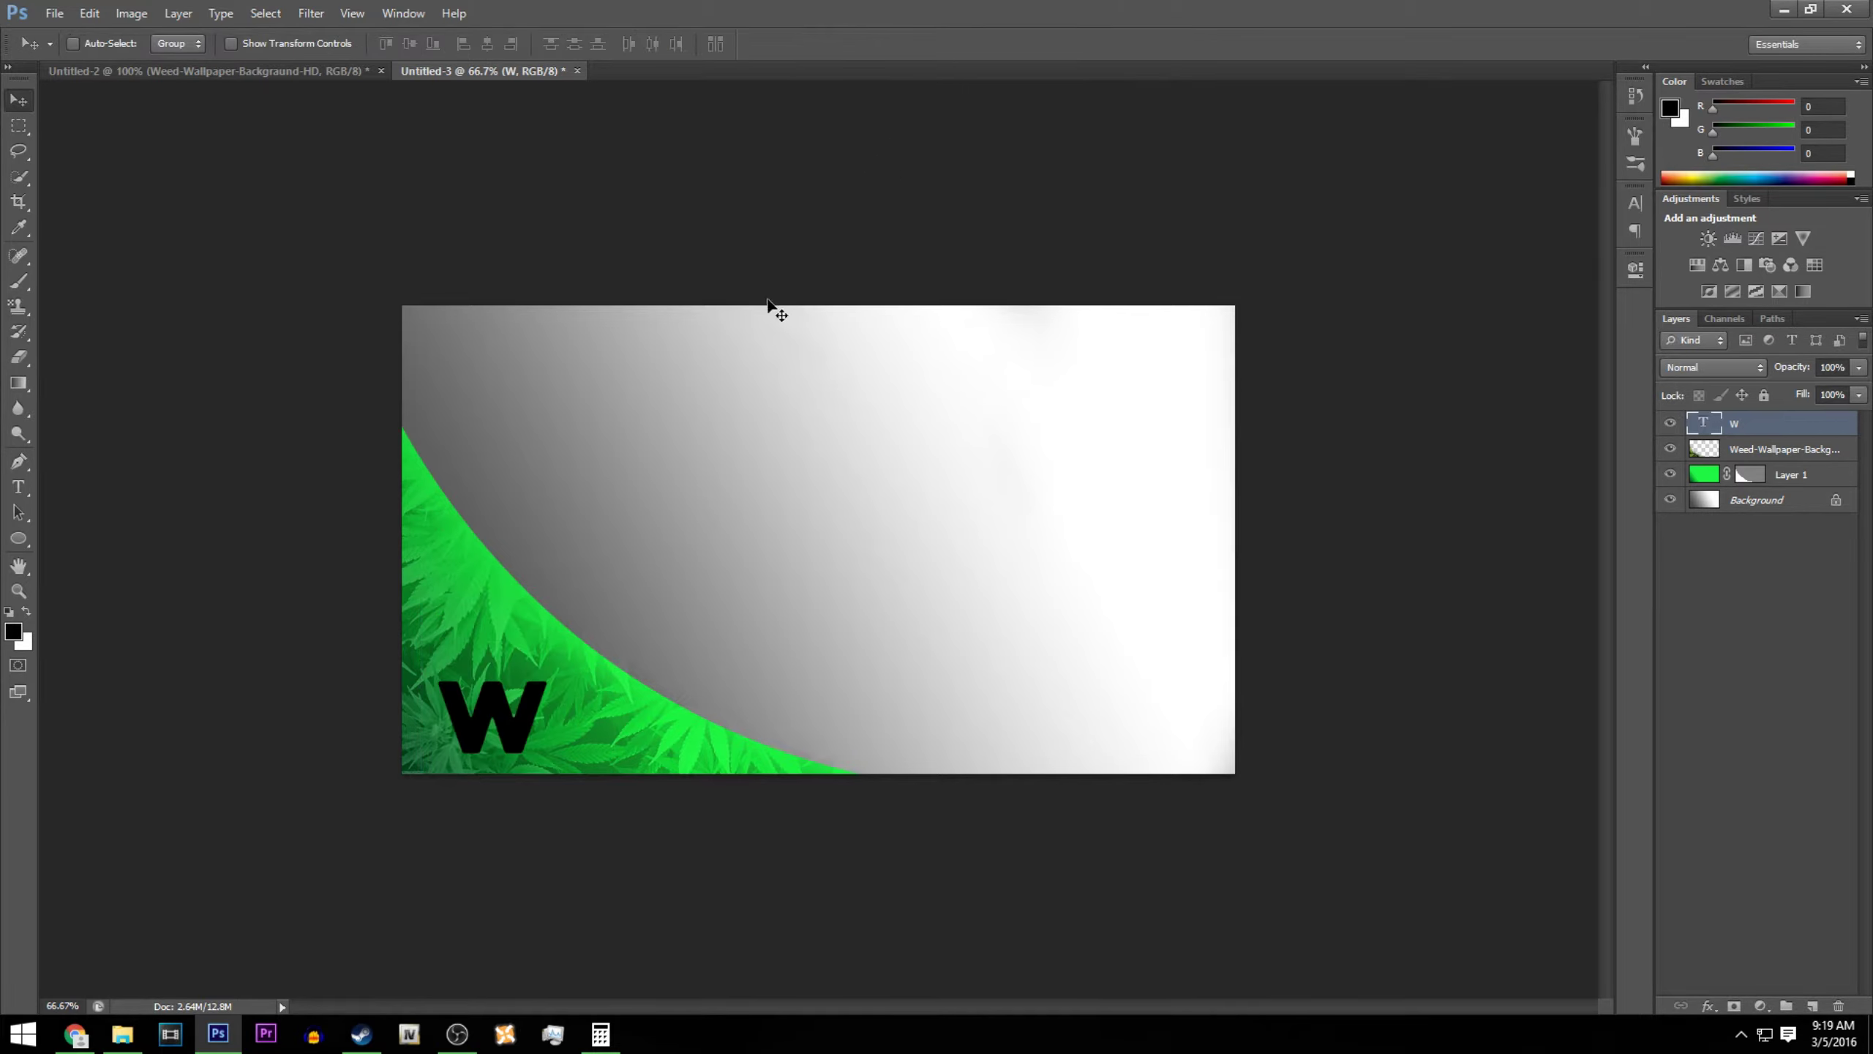
key("ctrl+t")
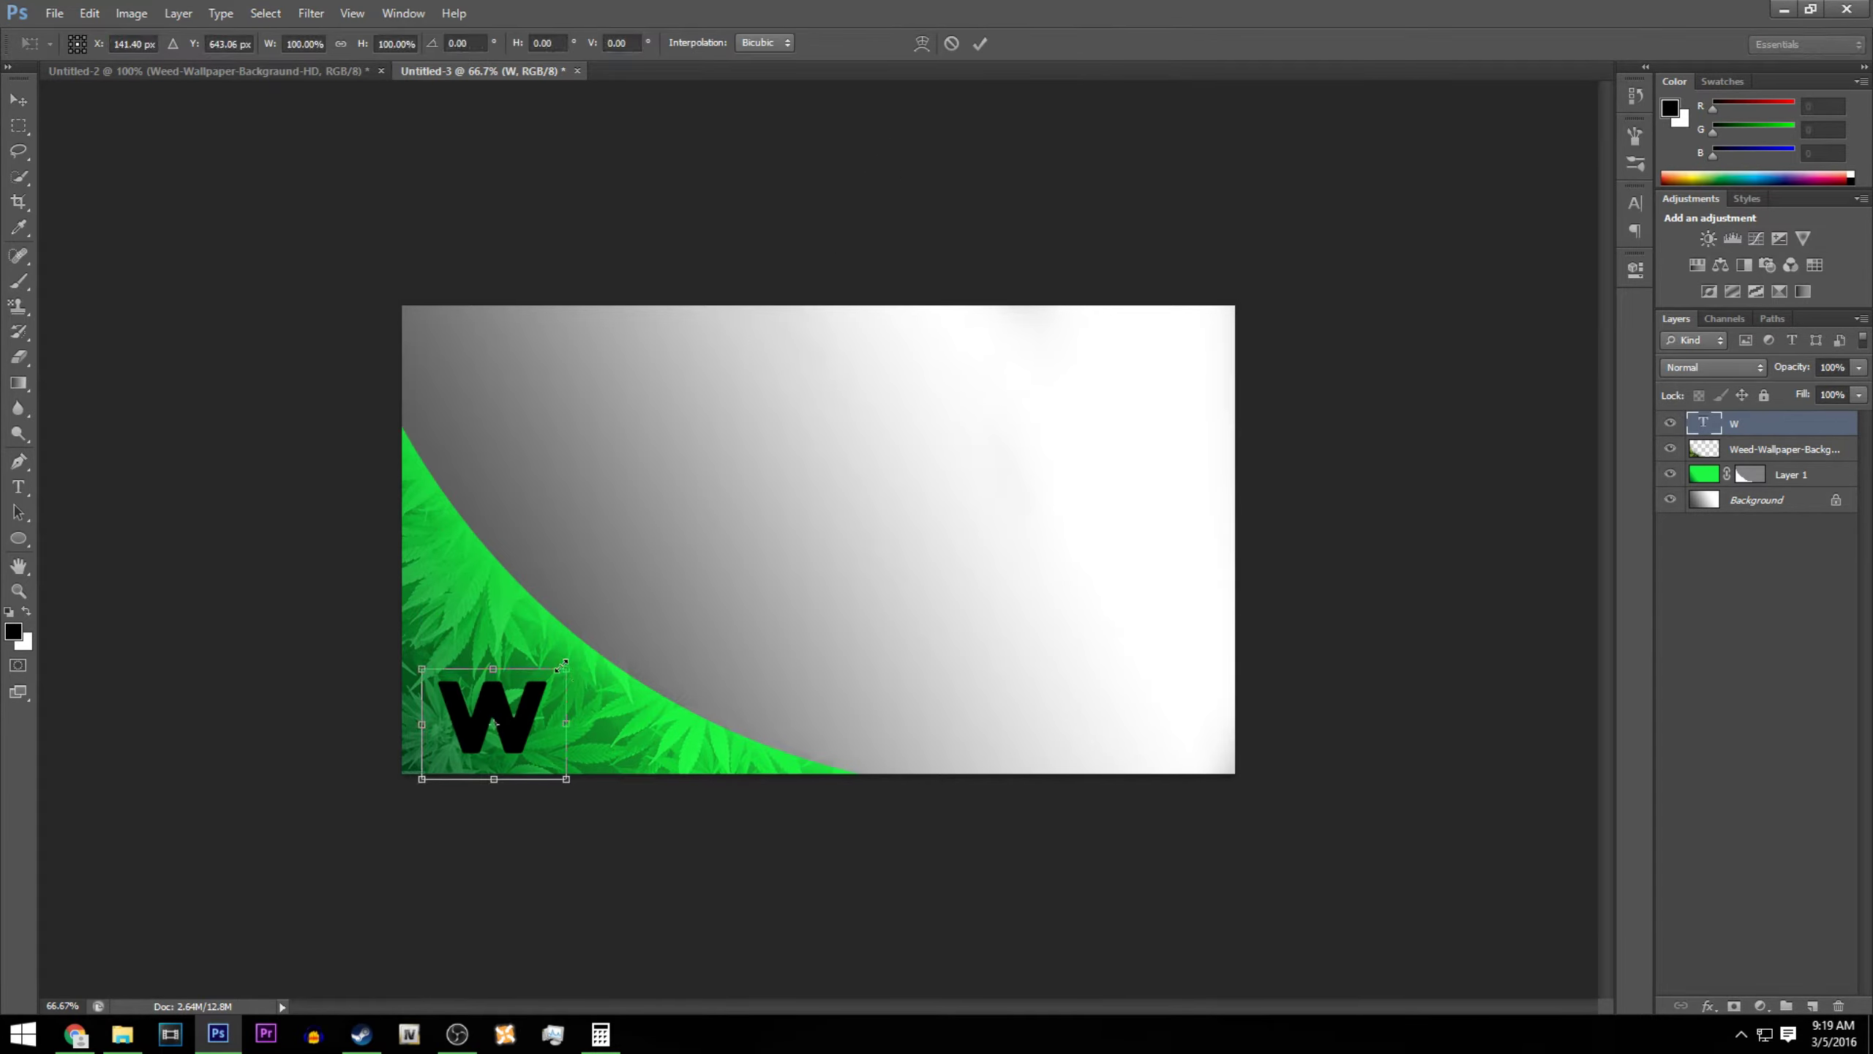
mouse_move(562, 665)
left_mouse_down()
mouse_move(660, 542)
mouse_move(688, 575)
mouse_move(575, 676)
left_mouse_up()
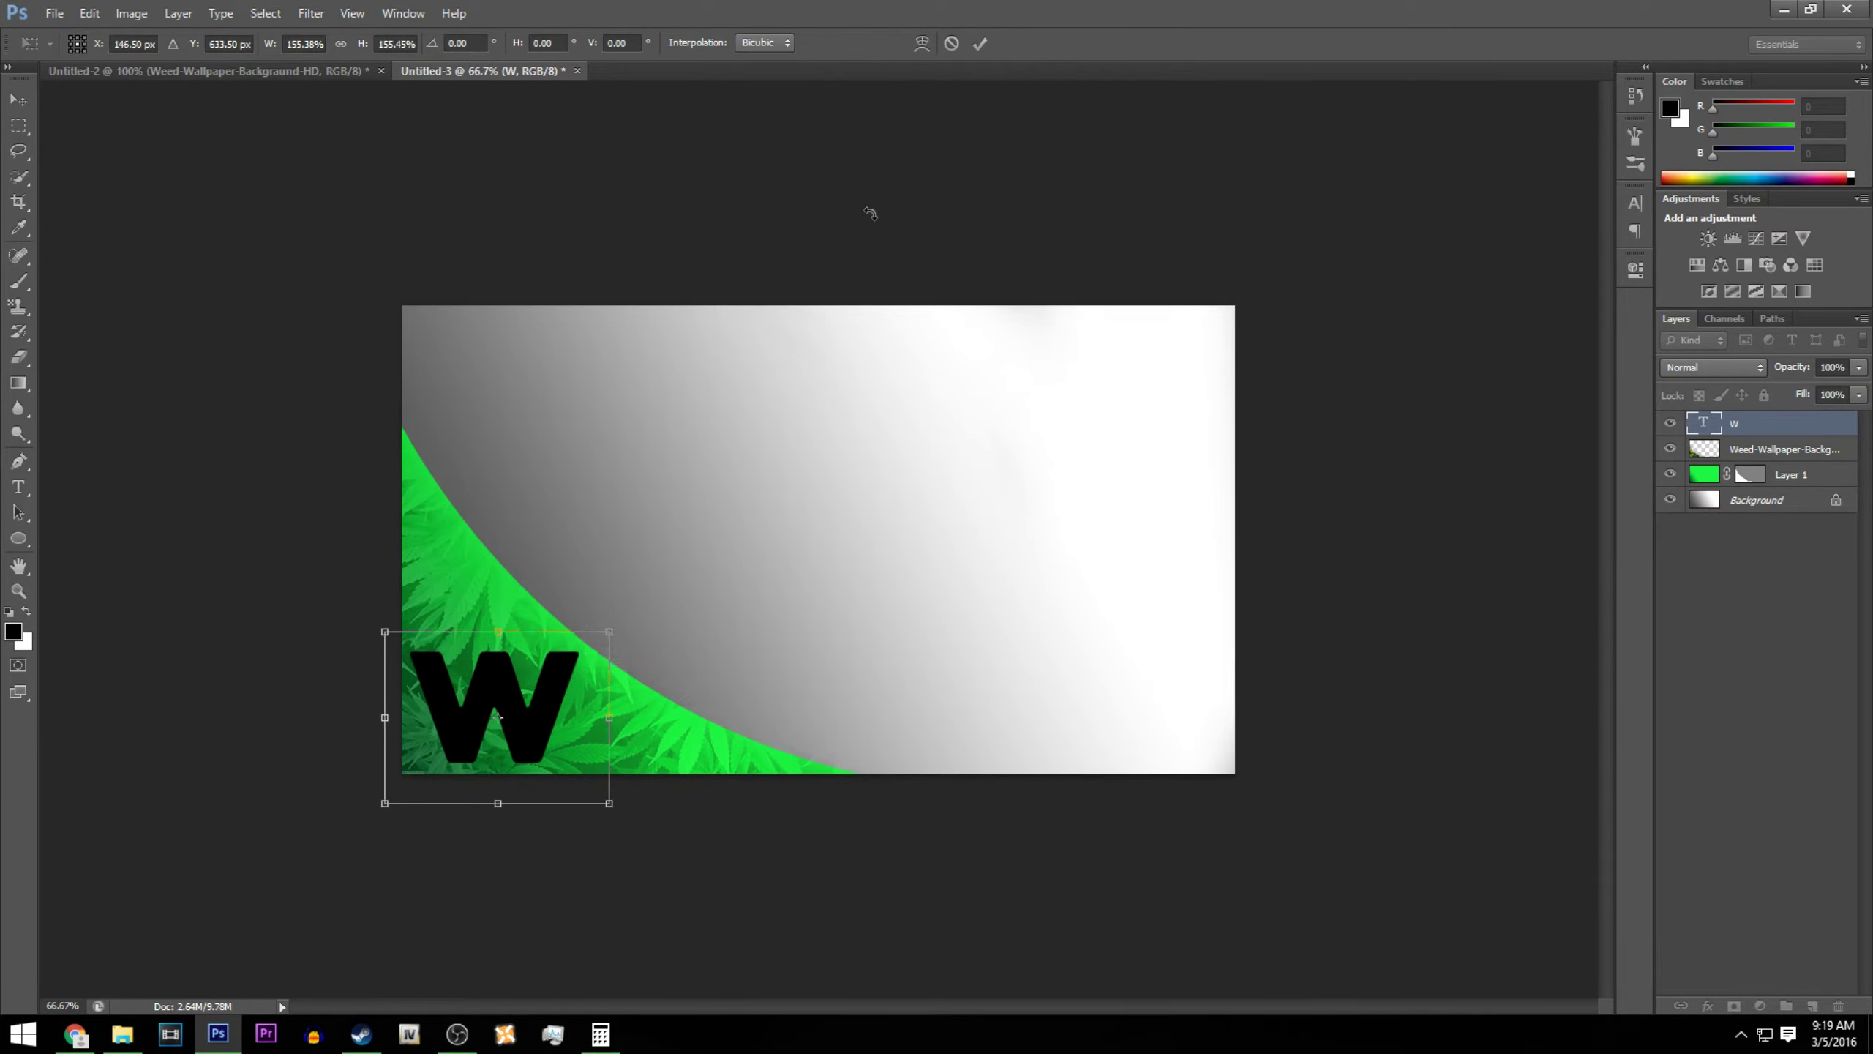
left_click(980, 45)
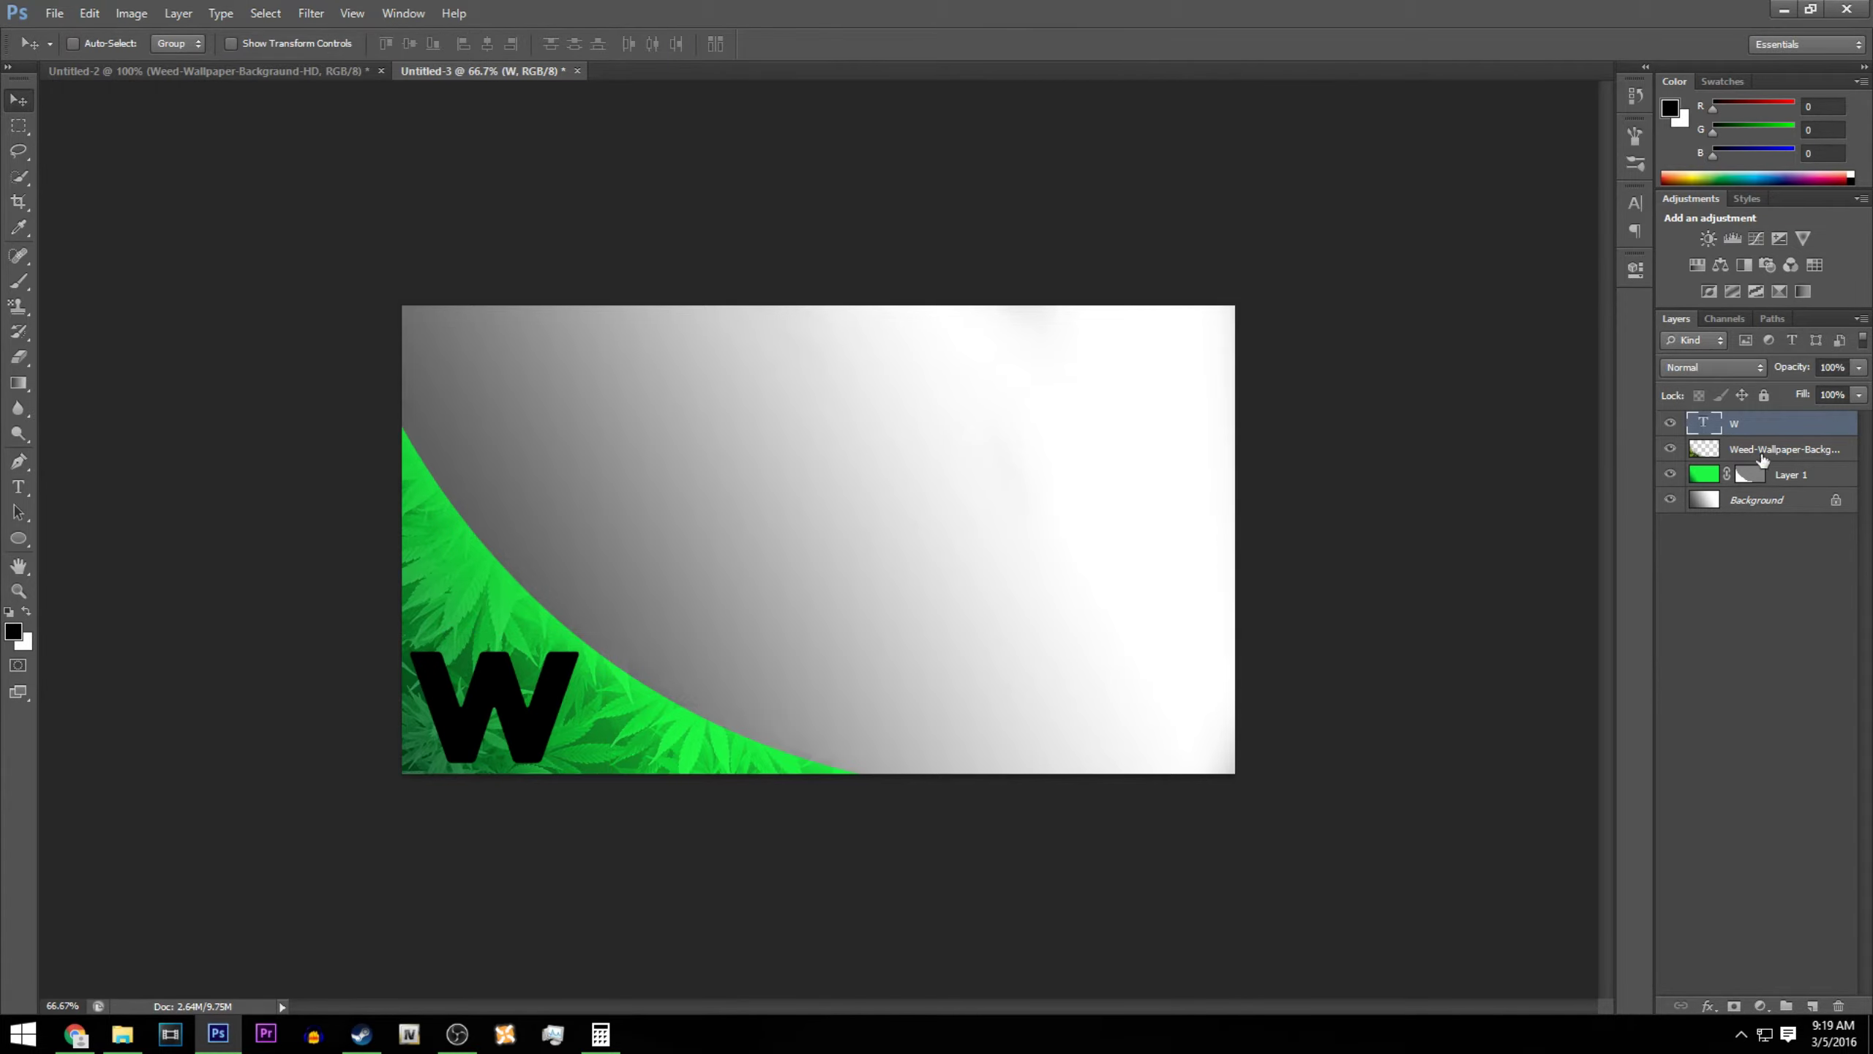
Open Layer Style for the W layer and give it a thin black outline stroke.
right_click(1768, 423)
key("Escape")
right_click(1738, 425)
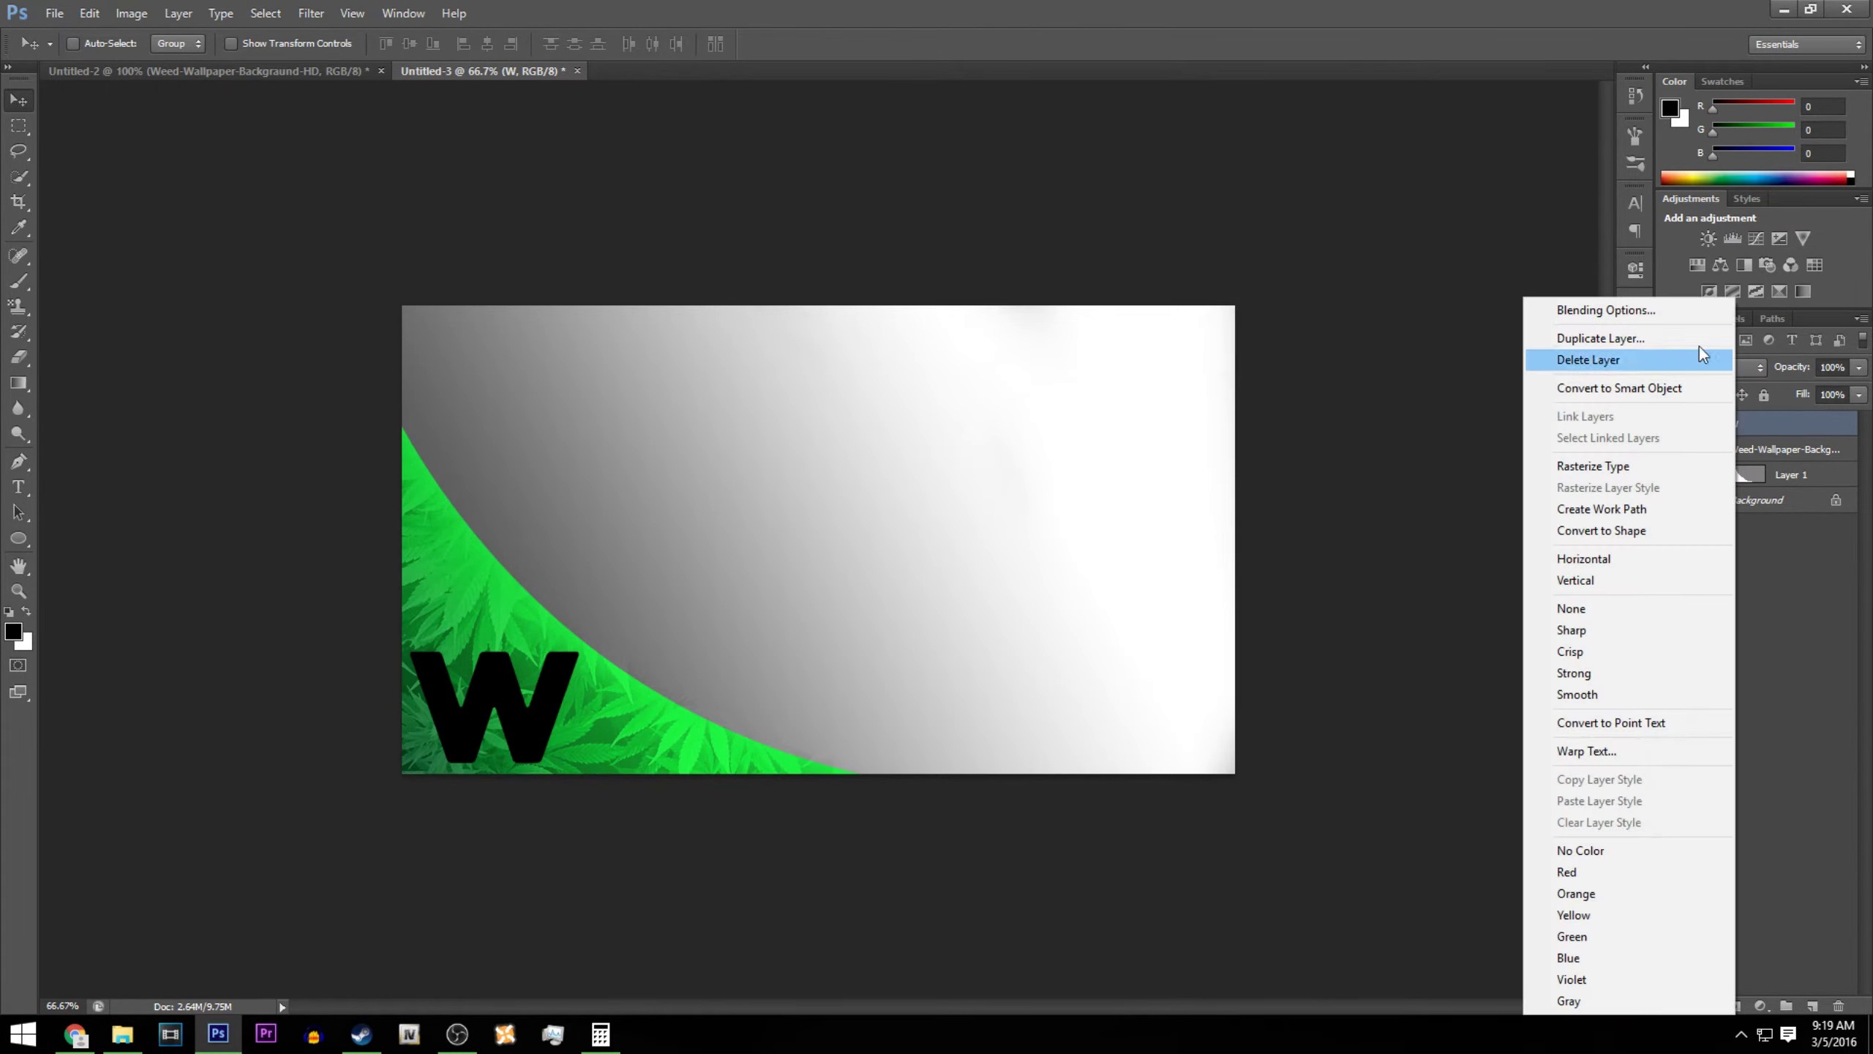
left_click(1676, 317)
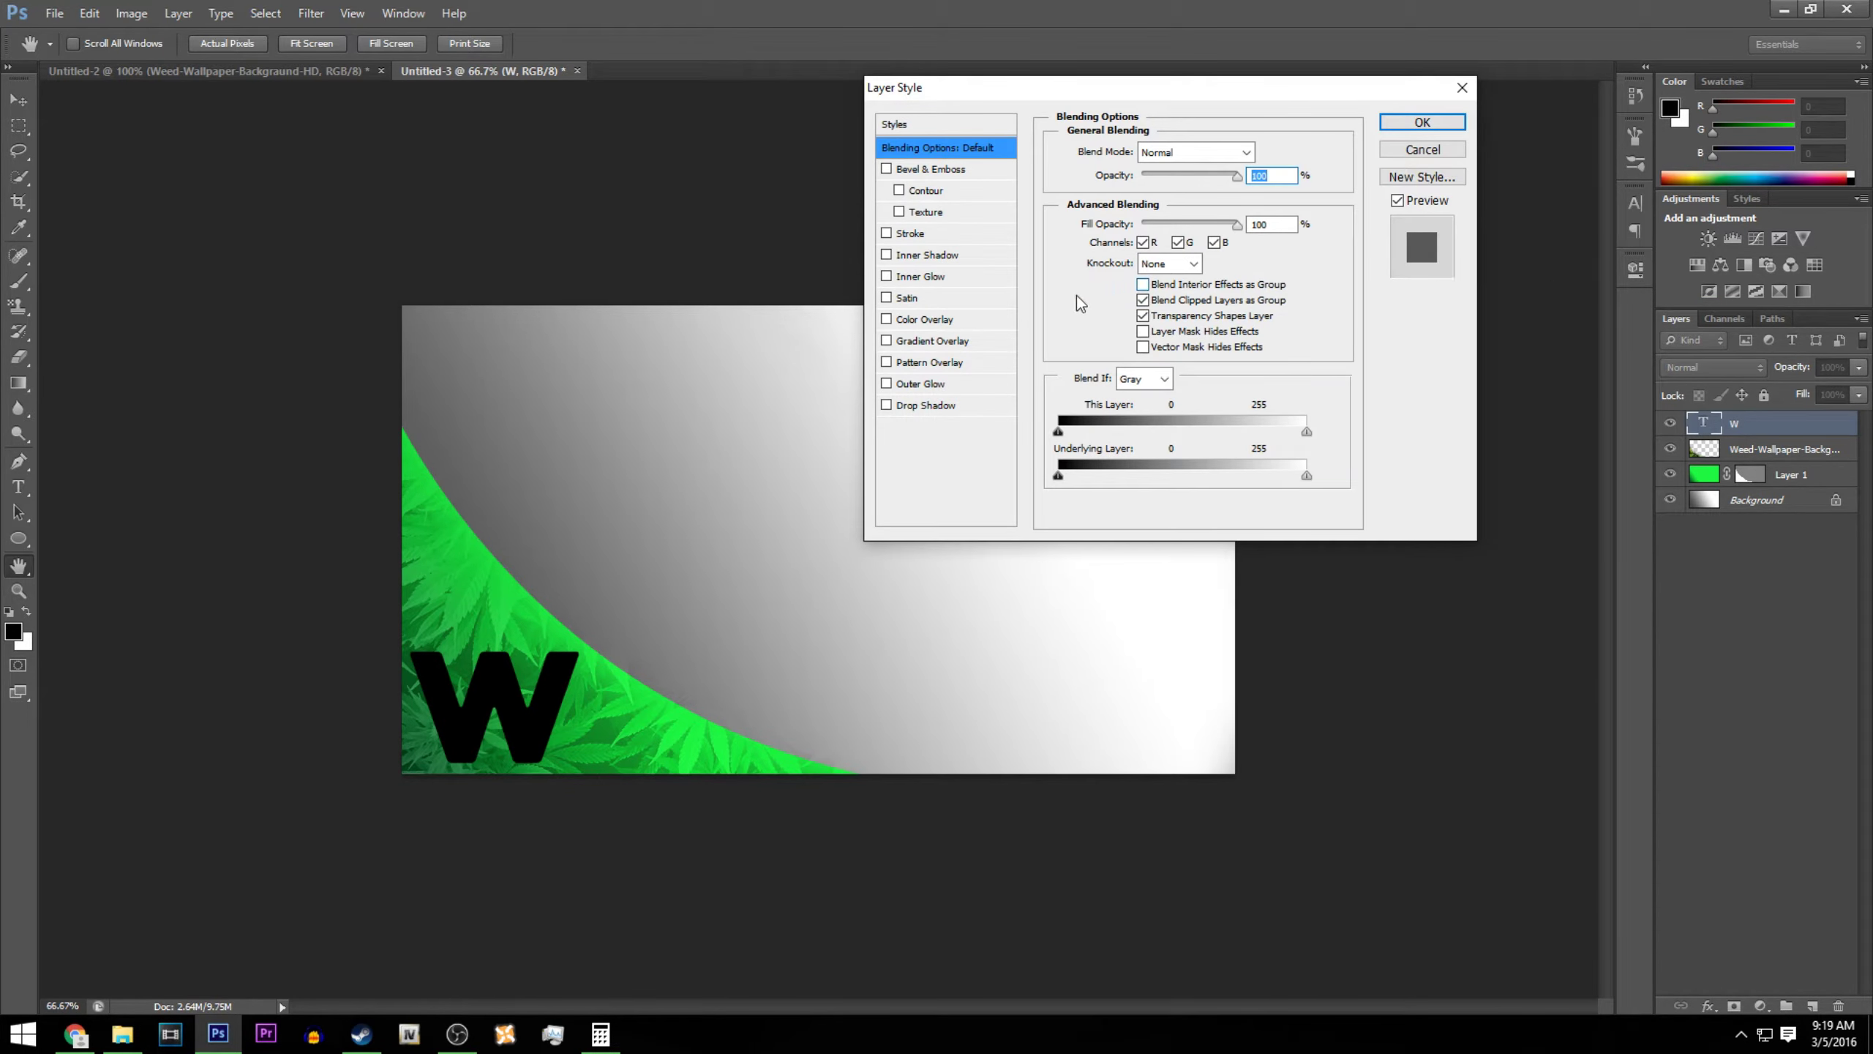
left_click(887, 233)
left_click(910, 235)
left_click_drag(1133, 150, 1113, 151)
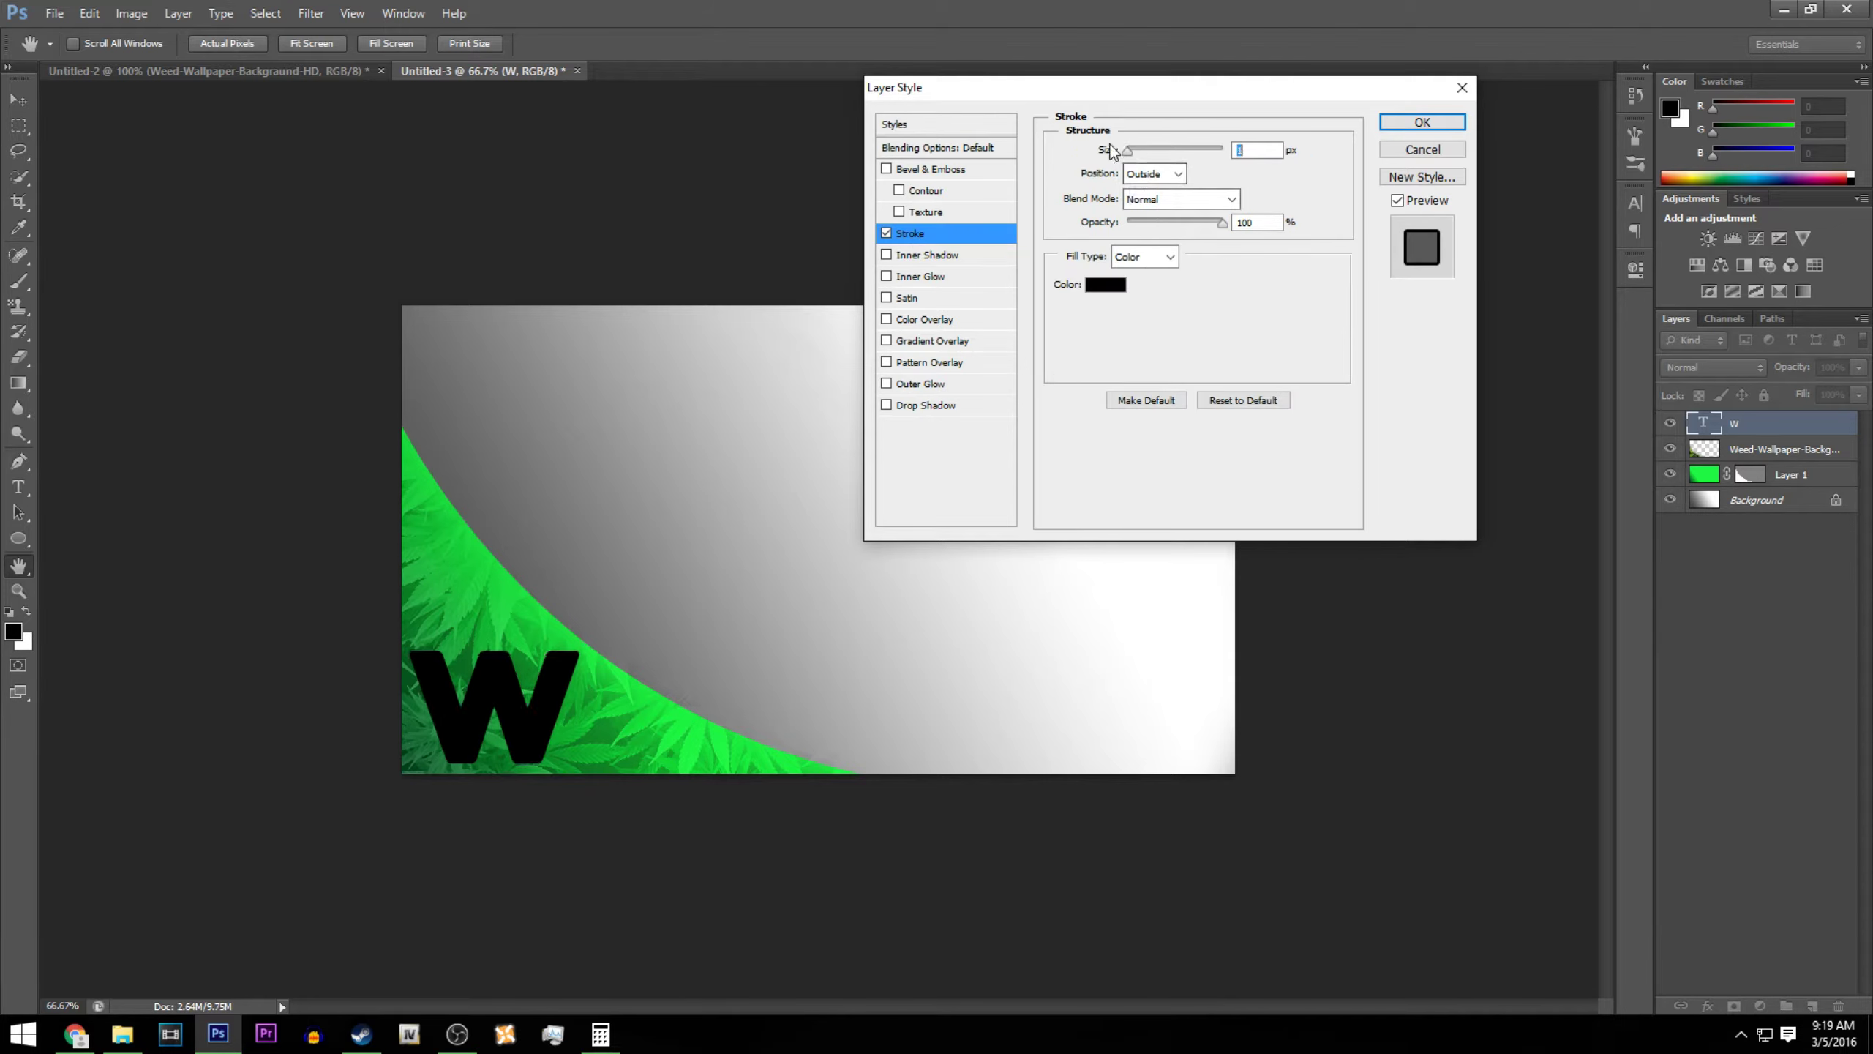
left_click(887, 343)
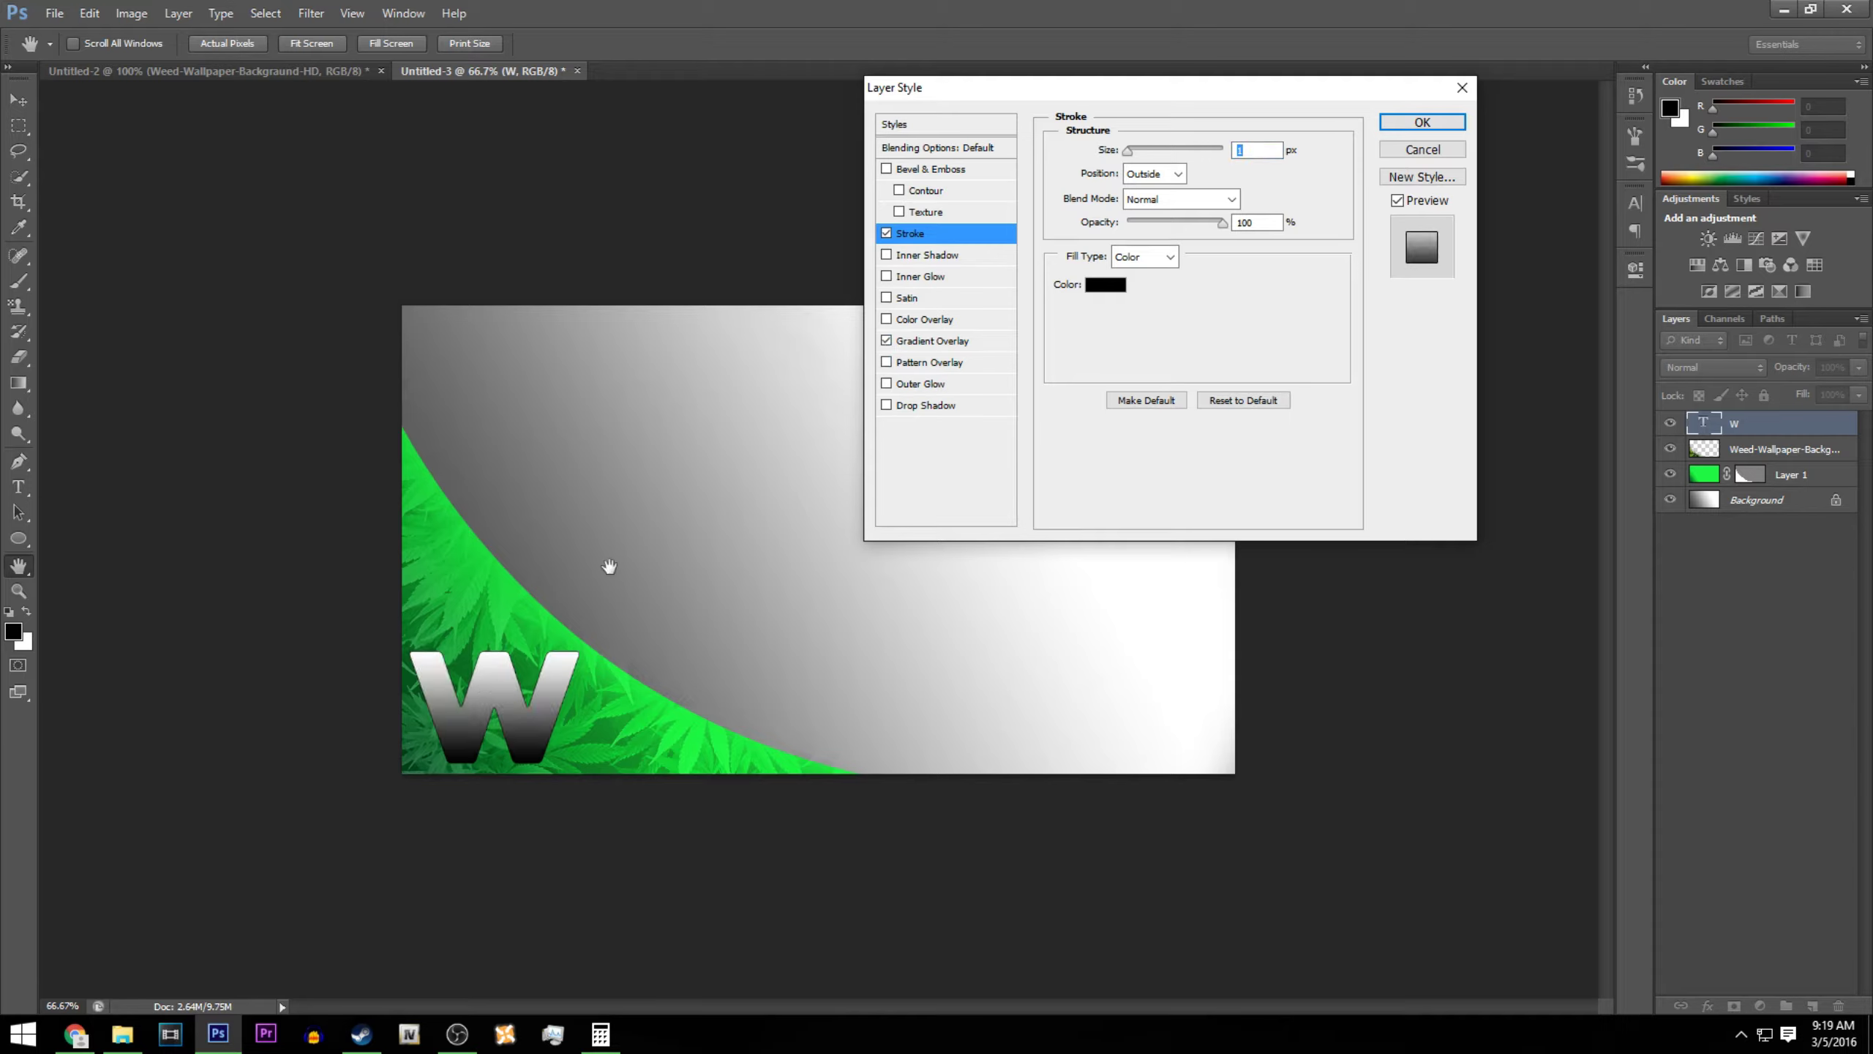
mouse_move(1129, 151)
left_mouse_down()
mouse_move(1168, 152)
mouse_move(1113, 164)
left_mouse_up()
Set the W's Gradient Overlay to the grey-to-white silver preset after trying several others.
left_click(917, 340)
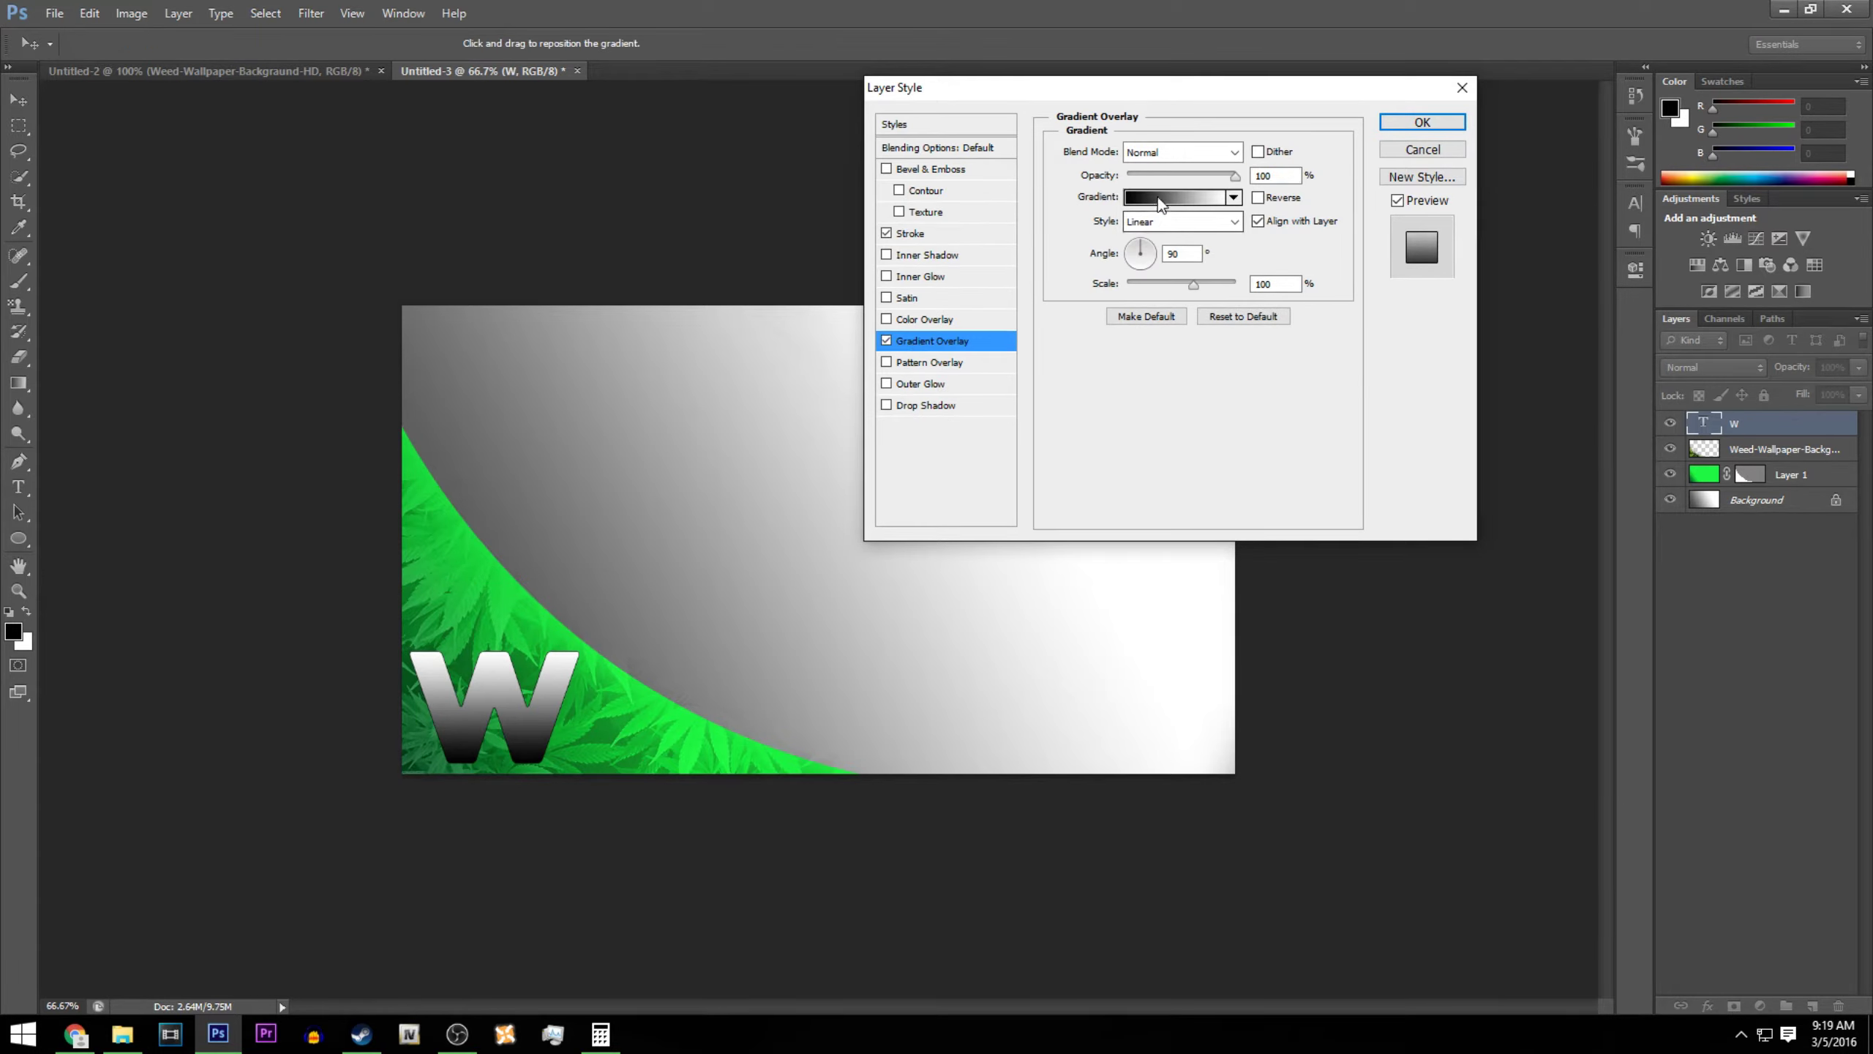
left_click(1168, 217)
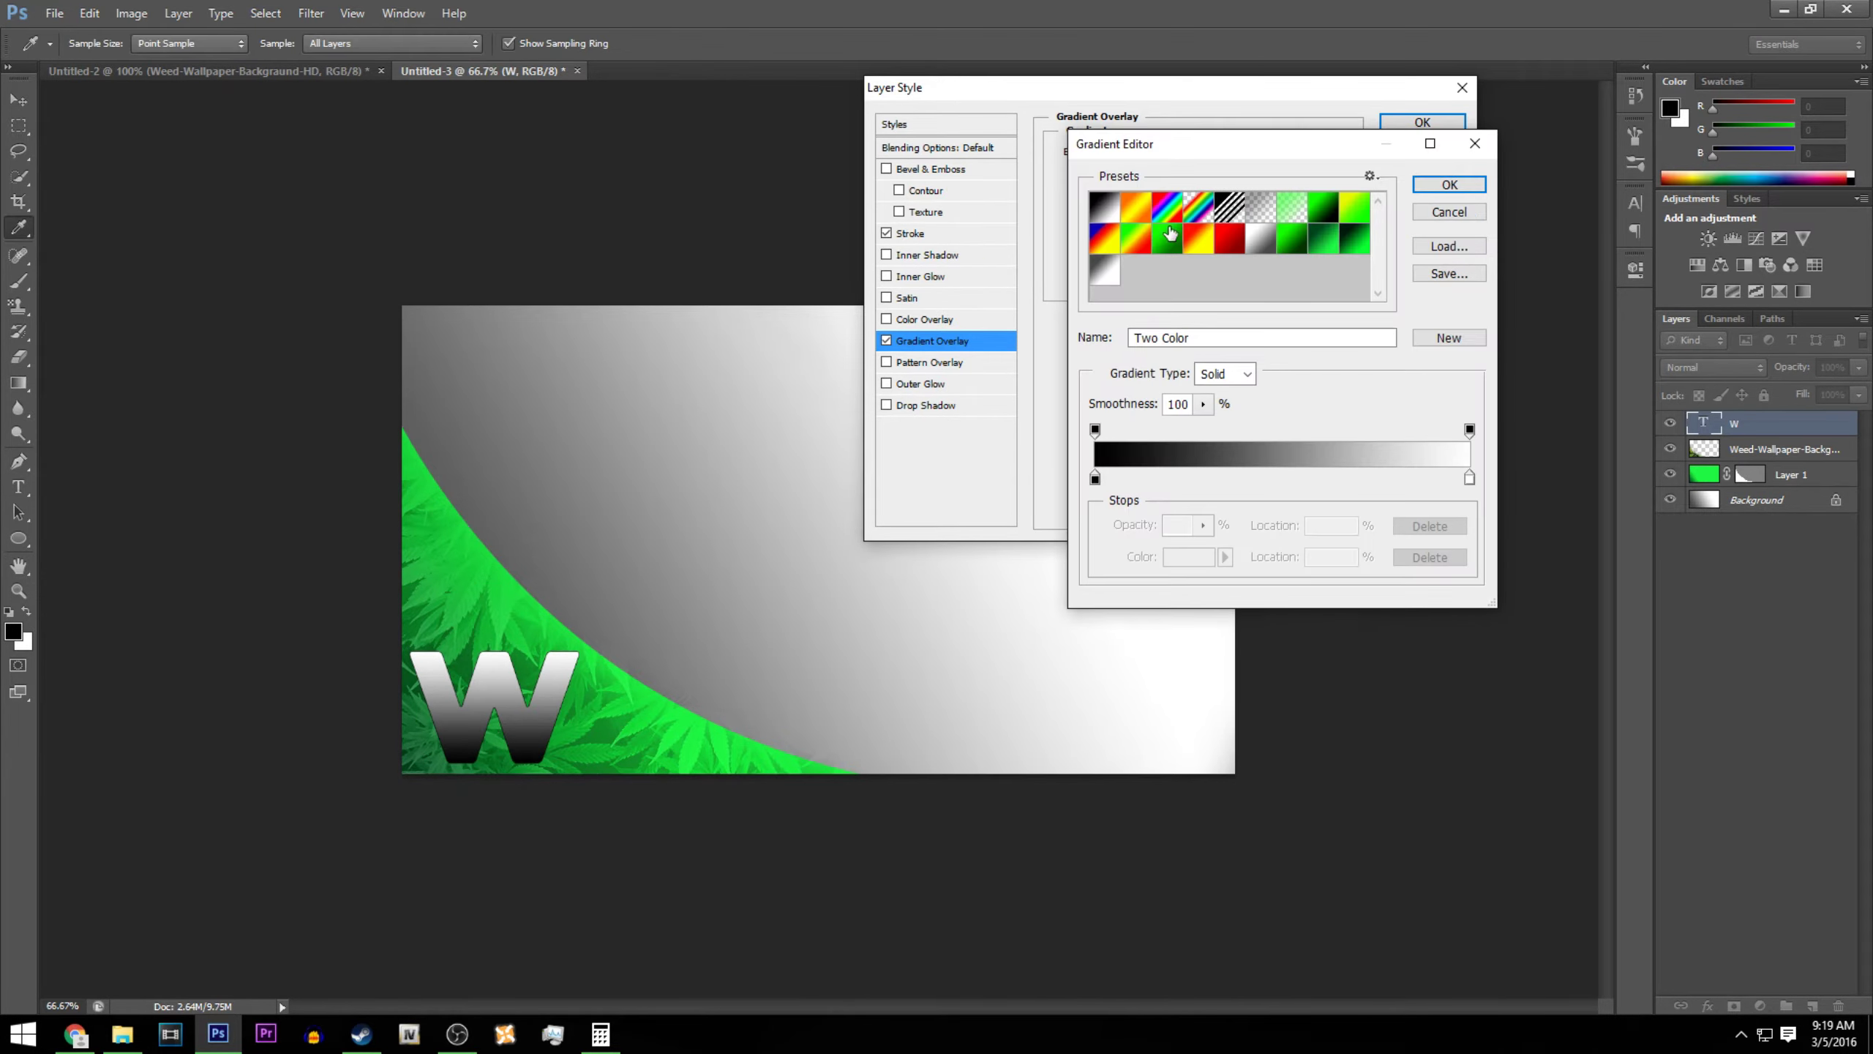
left_click(1109, 286)
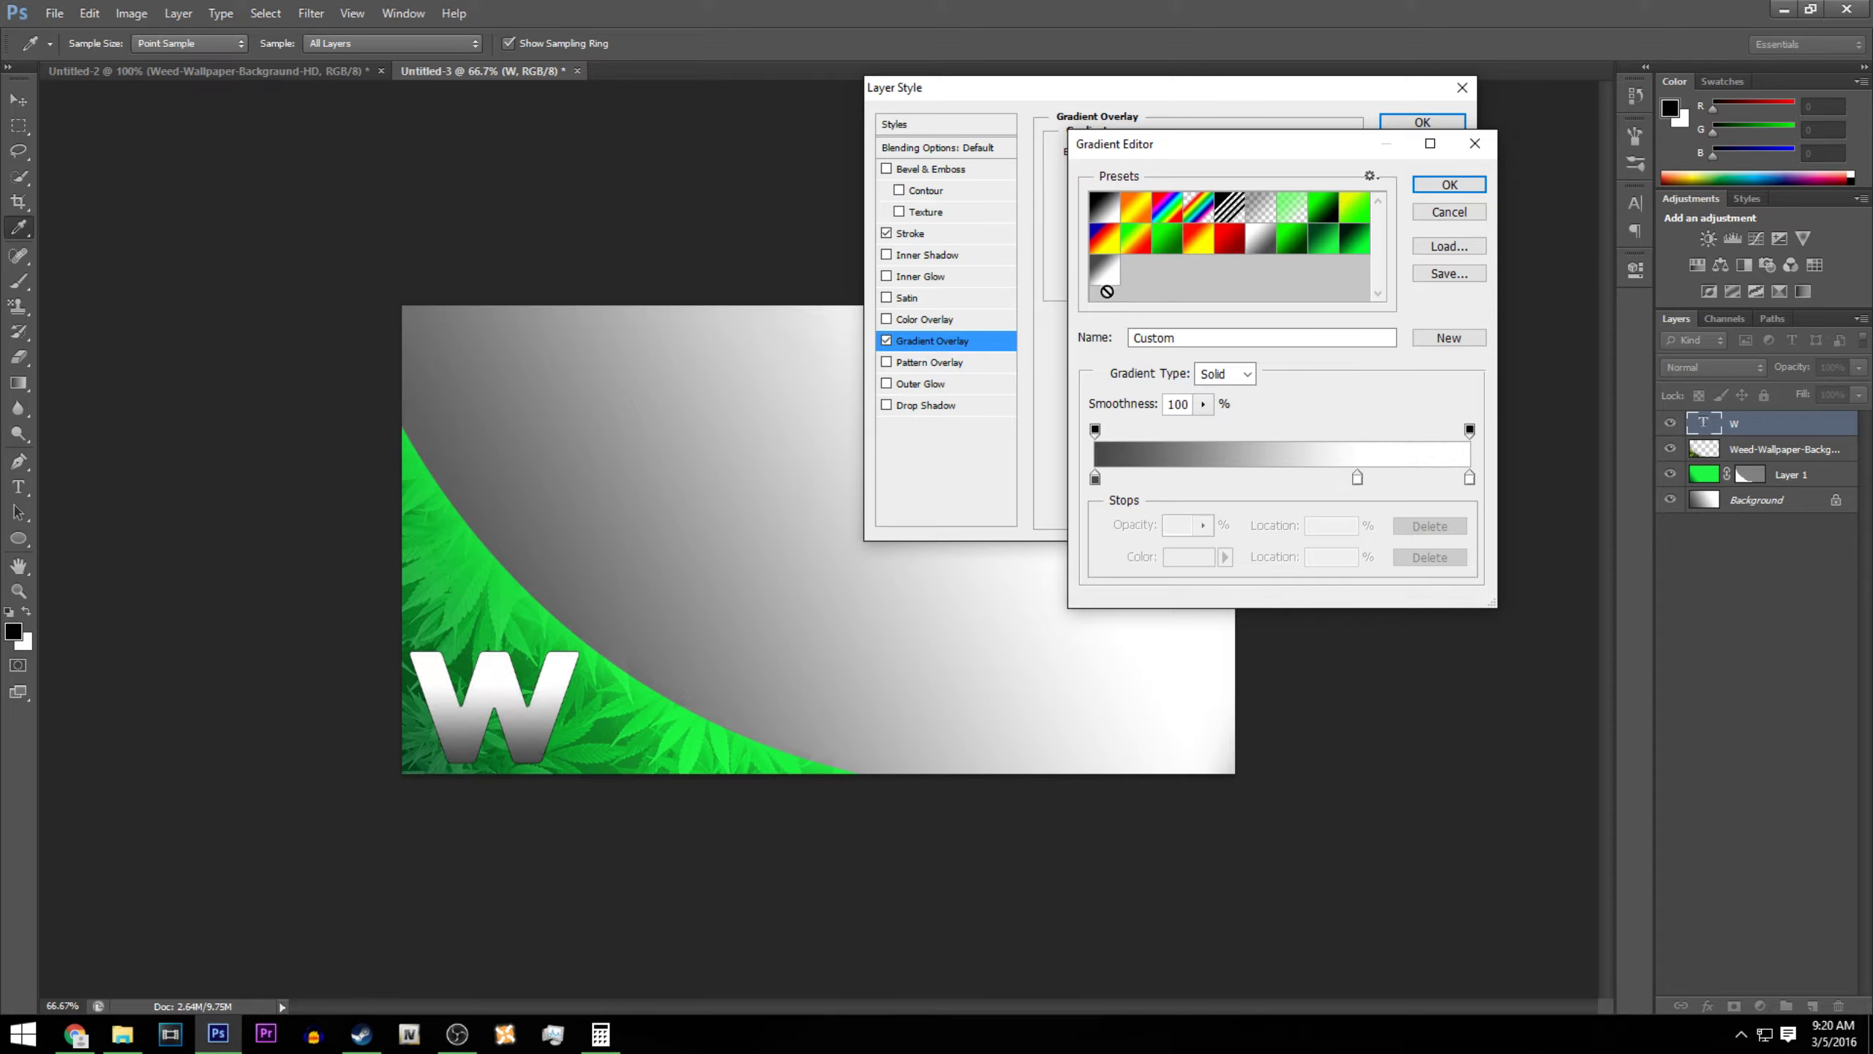
left_click(1107, 214)
left_click(1169, 210)
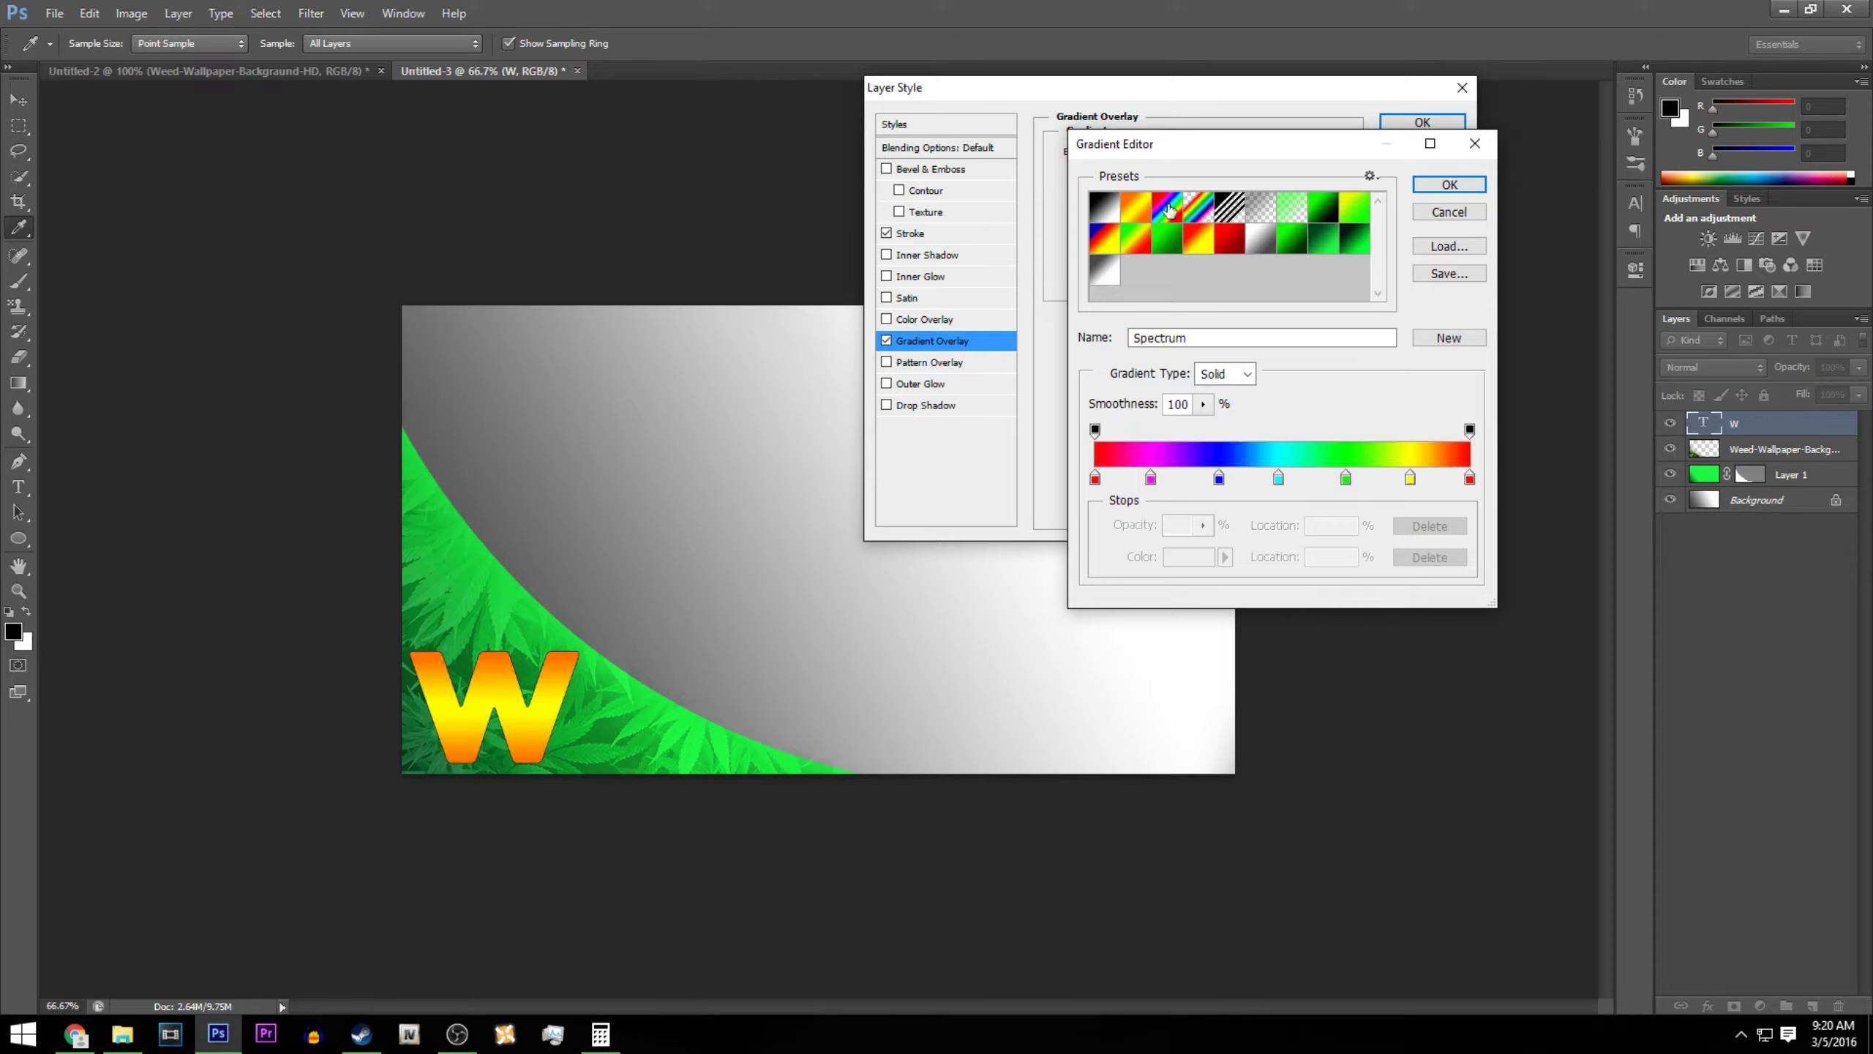
left_click(1198, 207)
left_click(1106, 211)
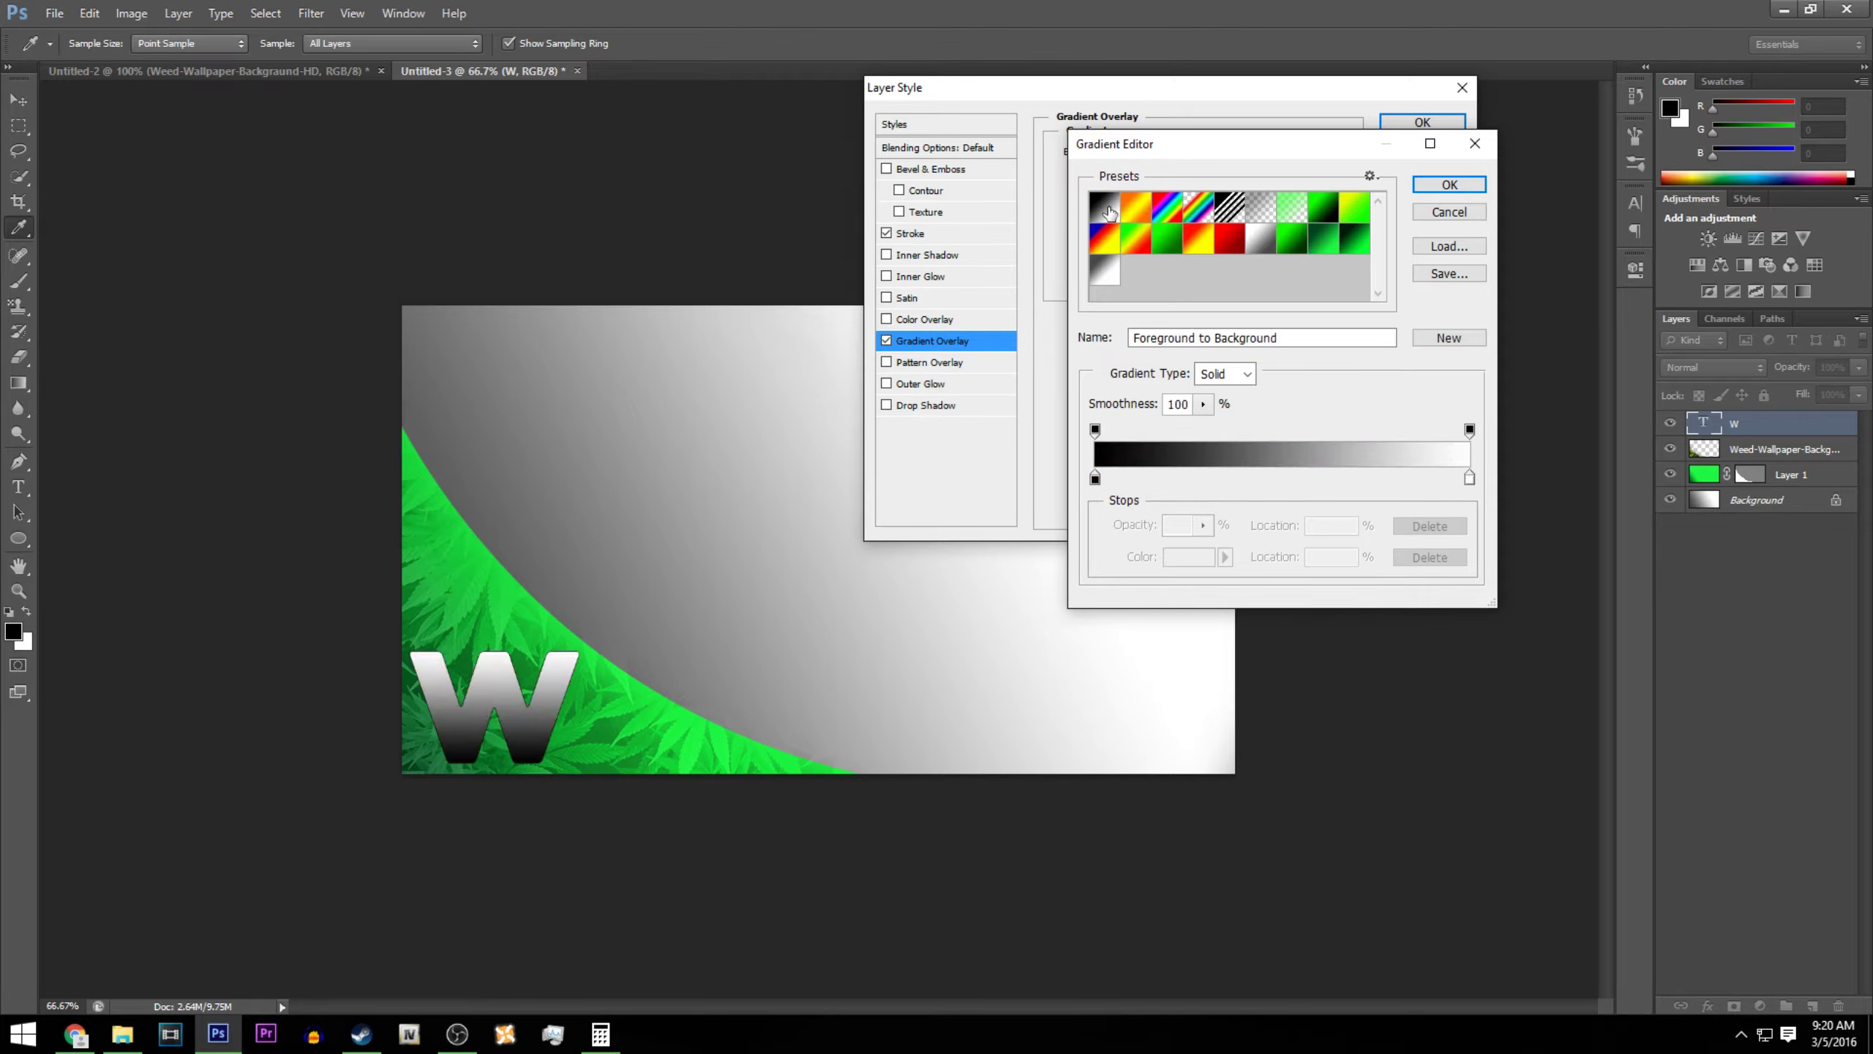
left_click(1106, 274)
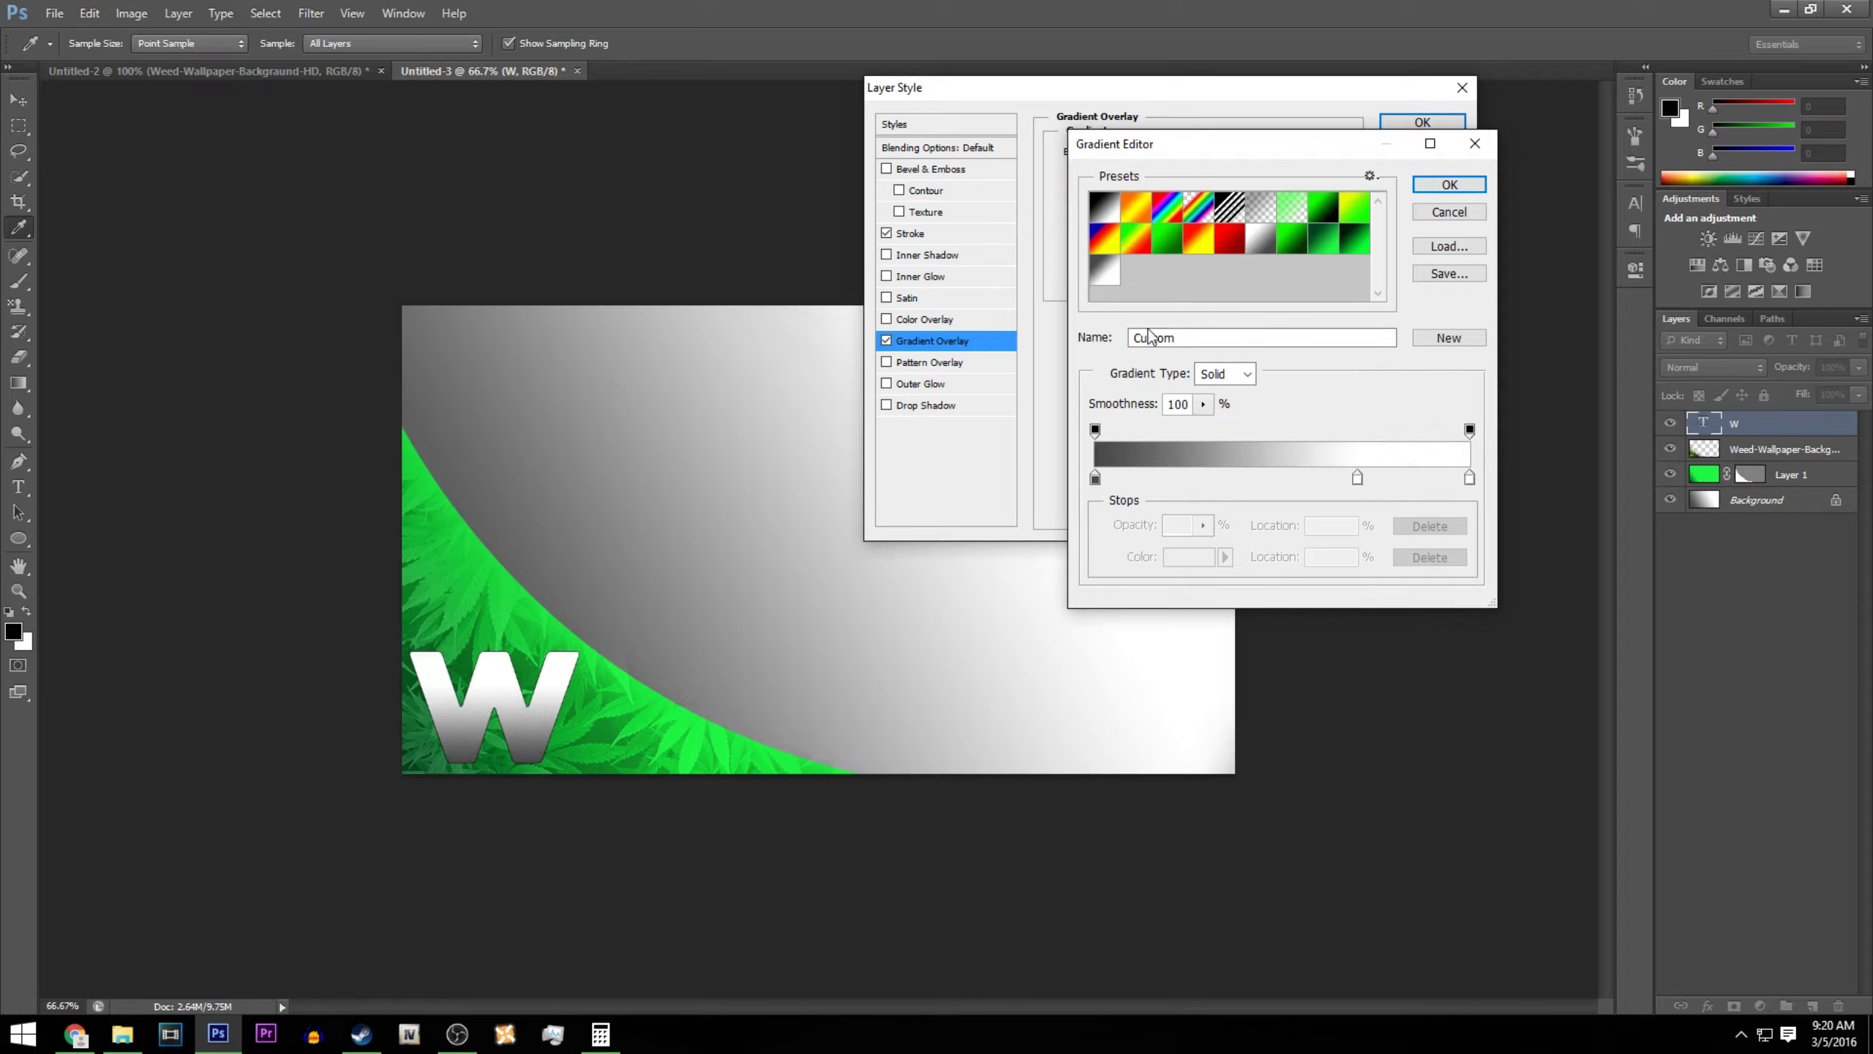
left_click(1319, 243)
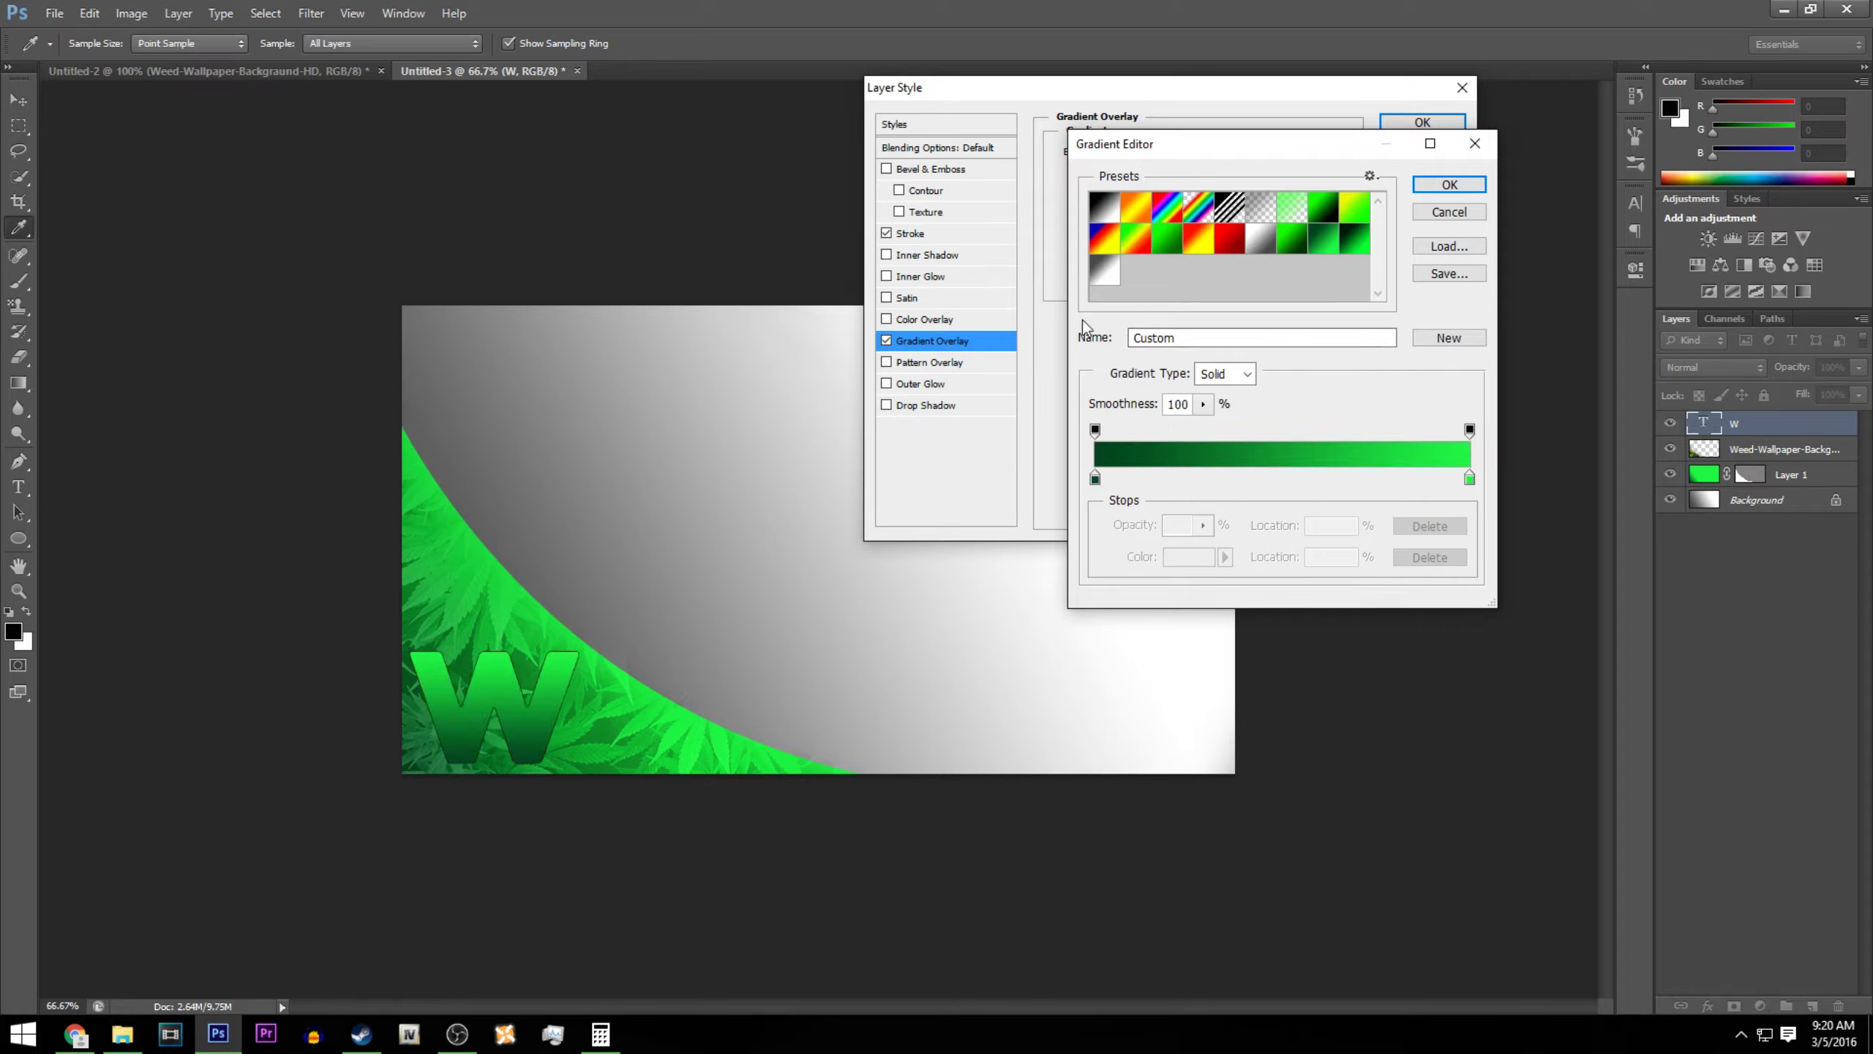
left_click(1107, 274)
left_click(1448, 184)
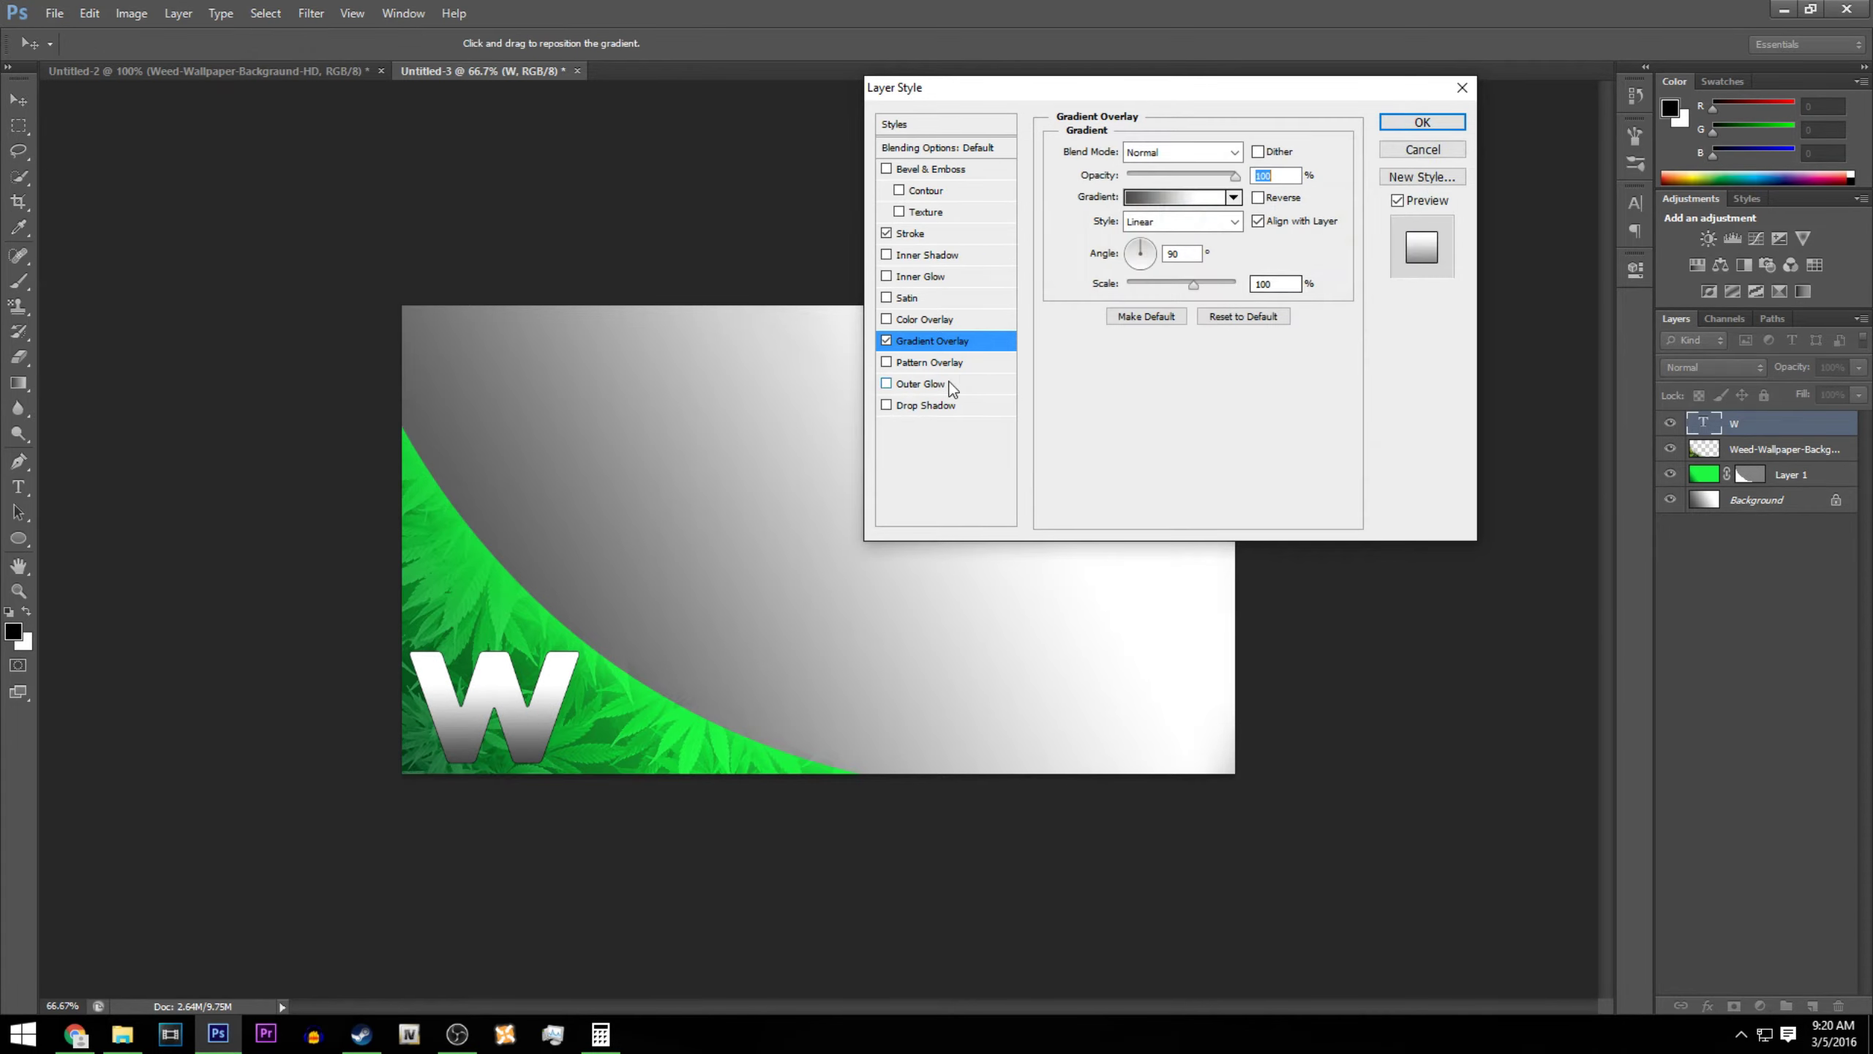
Add a Drop Shadow with Spread 42% and Size 32 px, then apply the styles.
left_click(886, 407)
left_click(922, 406)
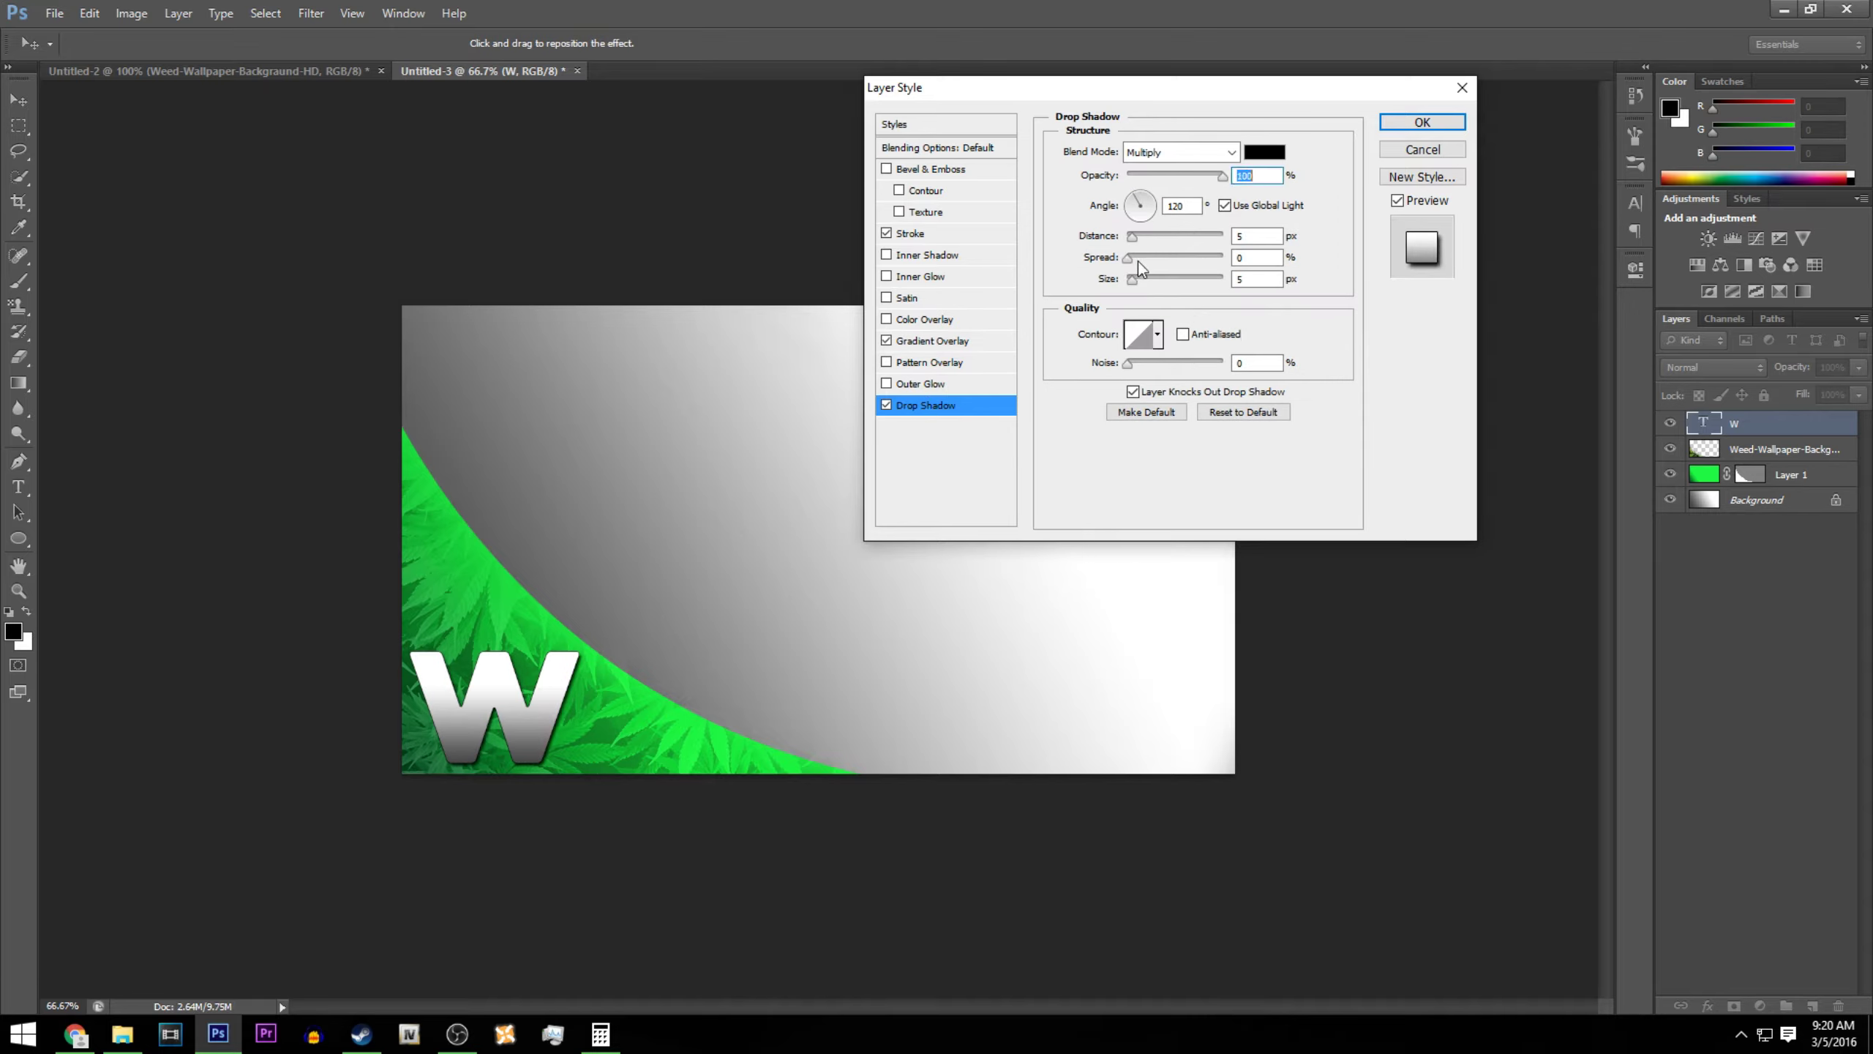
mouse_move(1141, 258)
left_mouse_down()
mouse_move(1168, 258)
mouse_move(1146, 281)
left_mouse_up()
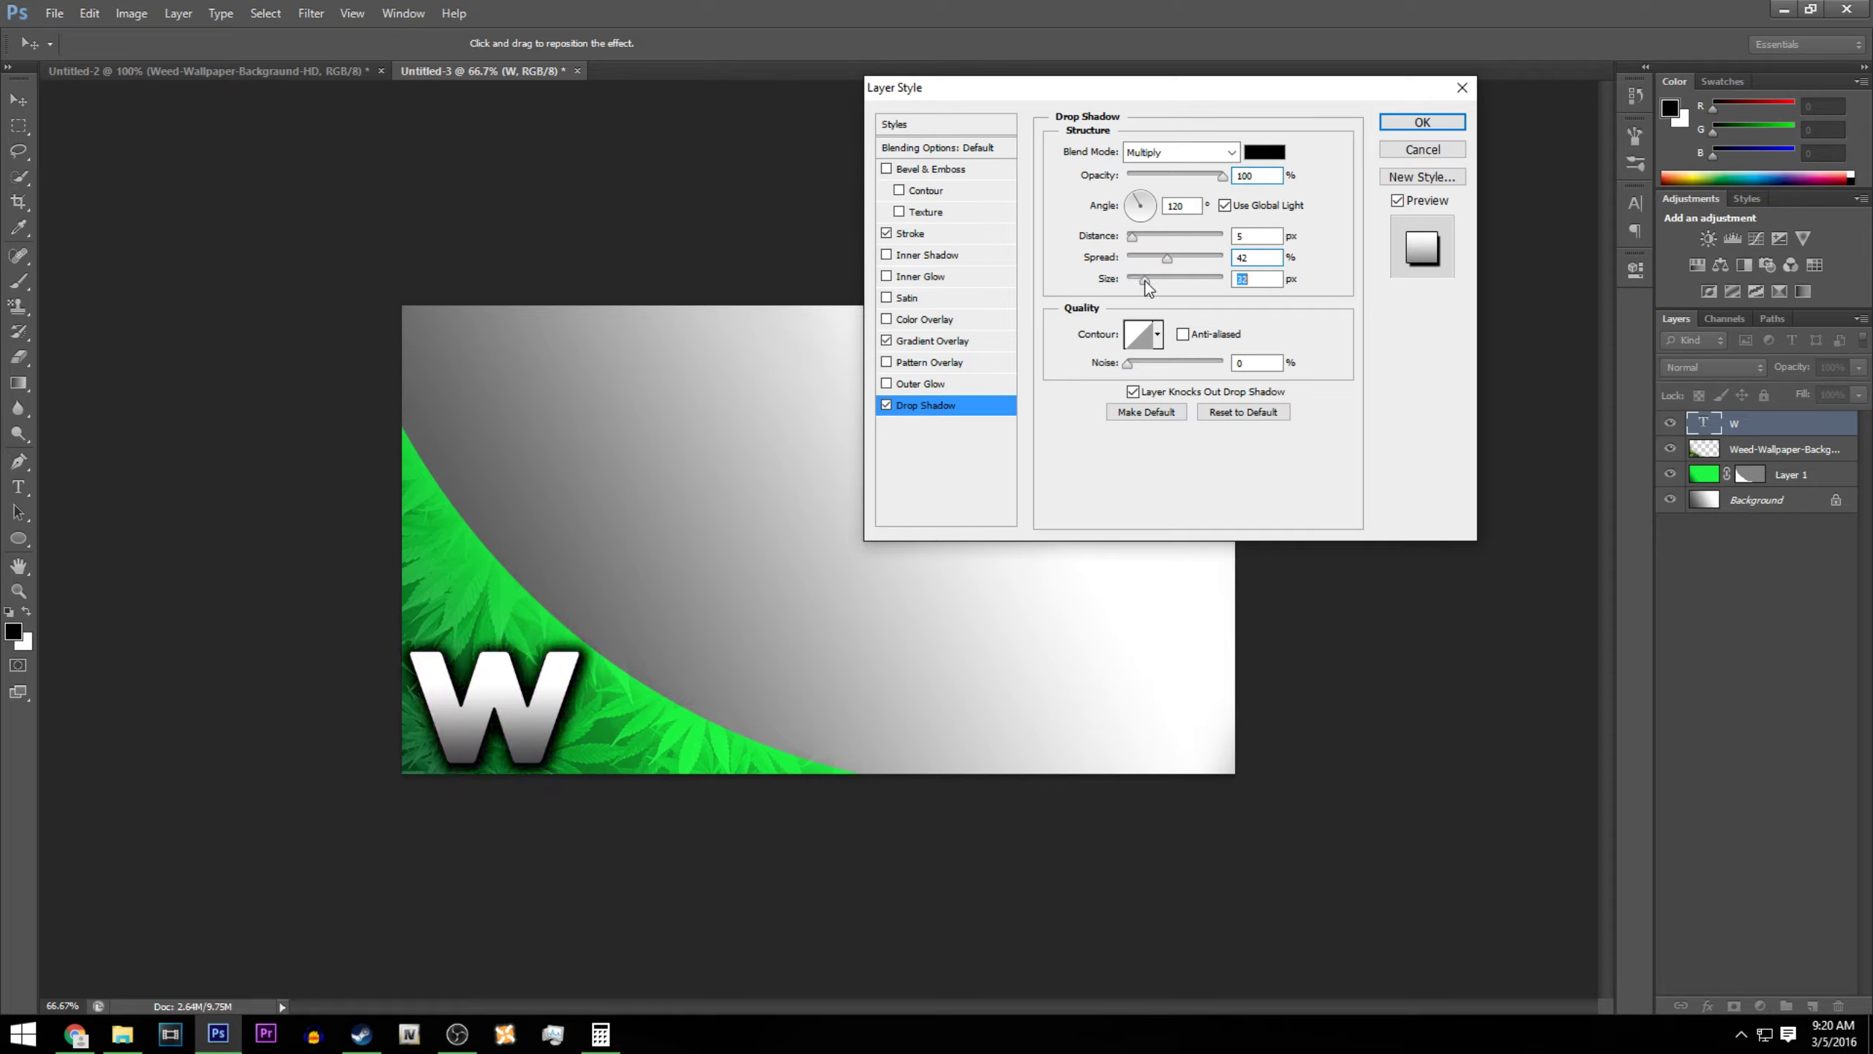
left_click(1400, 122)
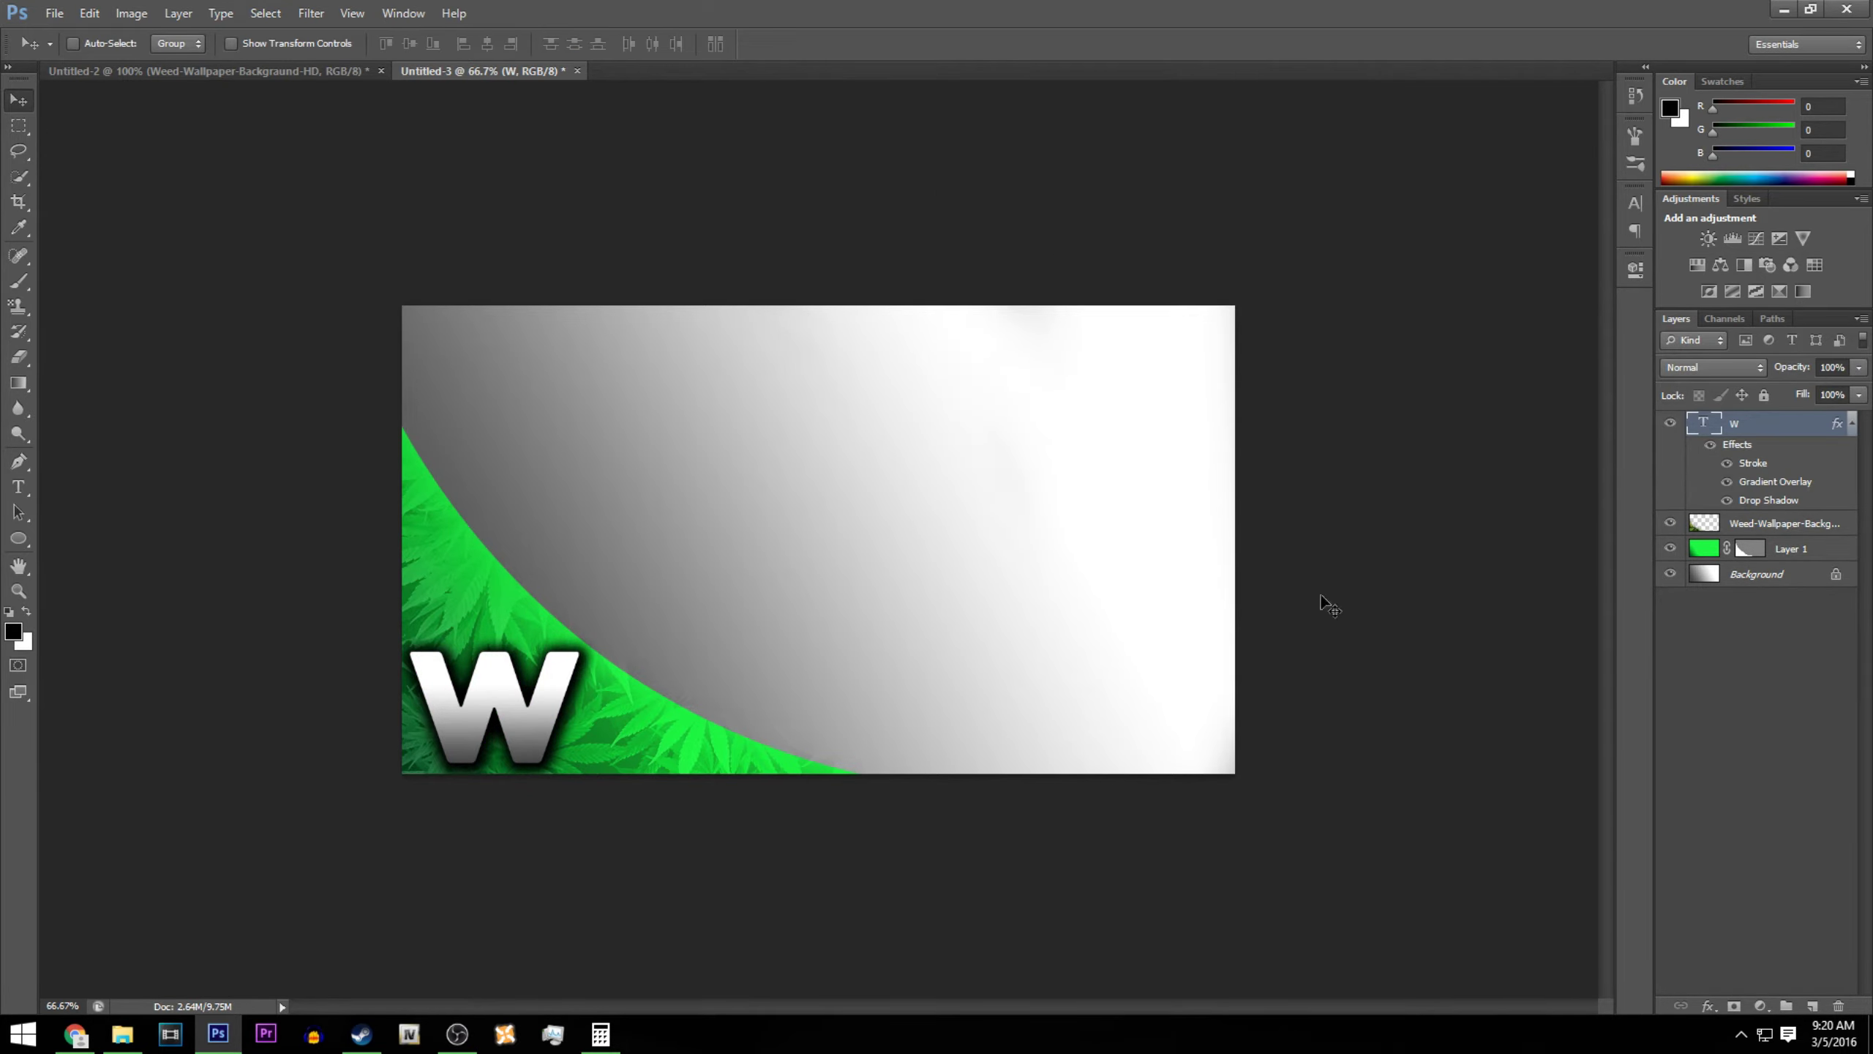
Hide the Background layer and save the transparent overlay as PNG file ffgfg.png.
left_click(1672, 575)
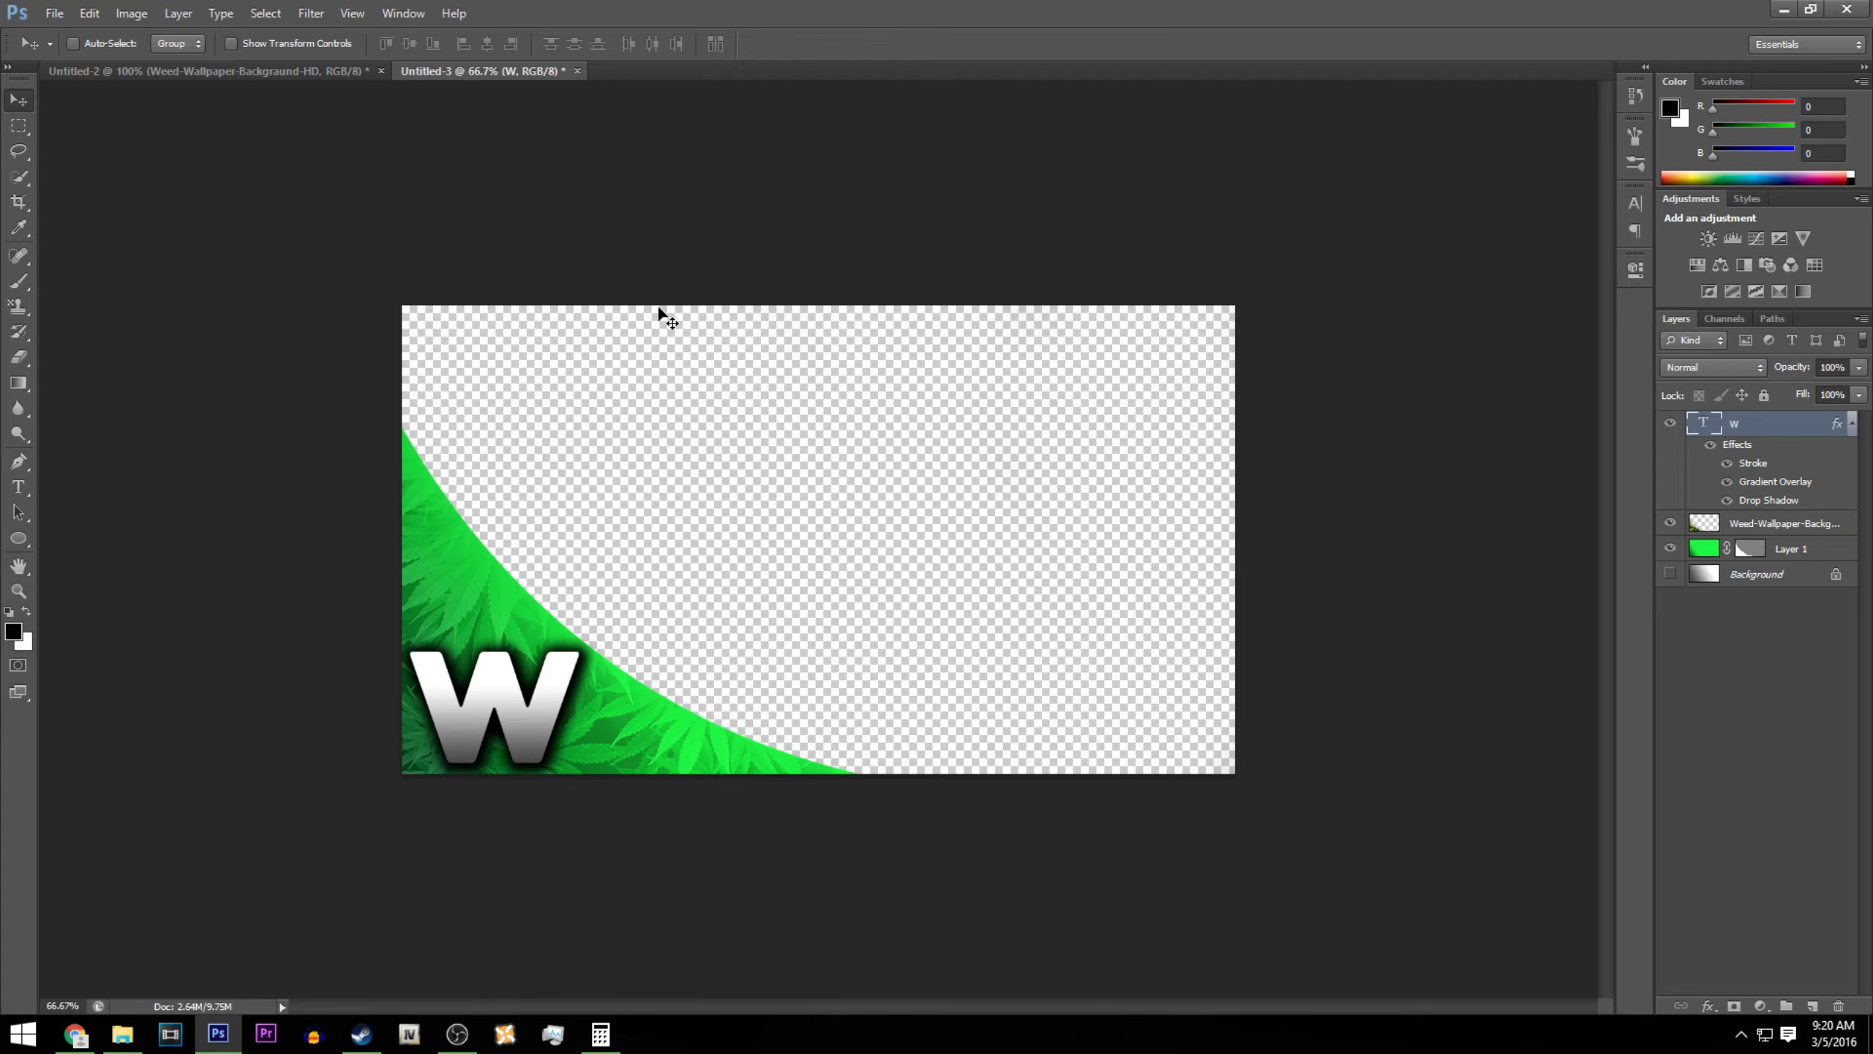
left_click(54, 12)
left_click(106, 250)
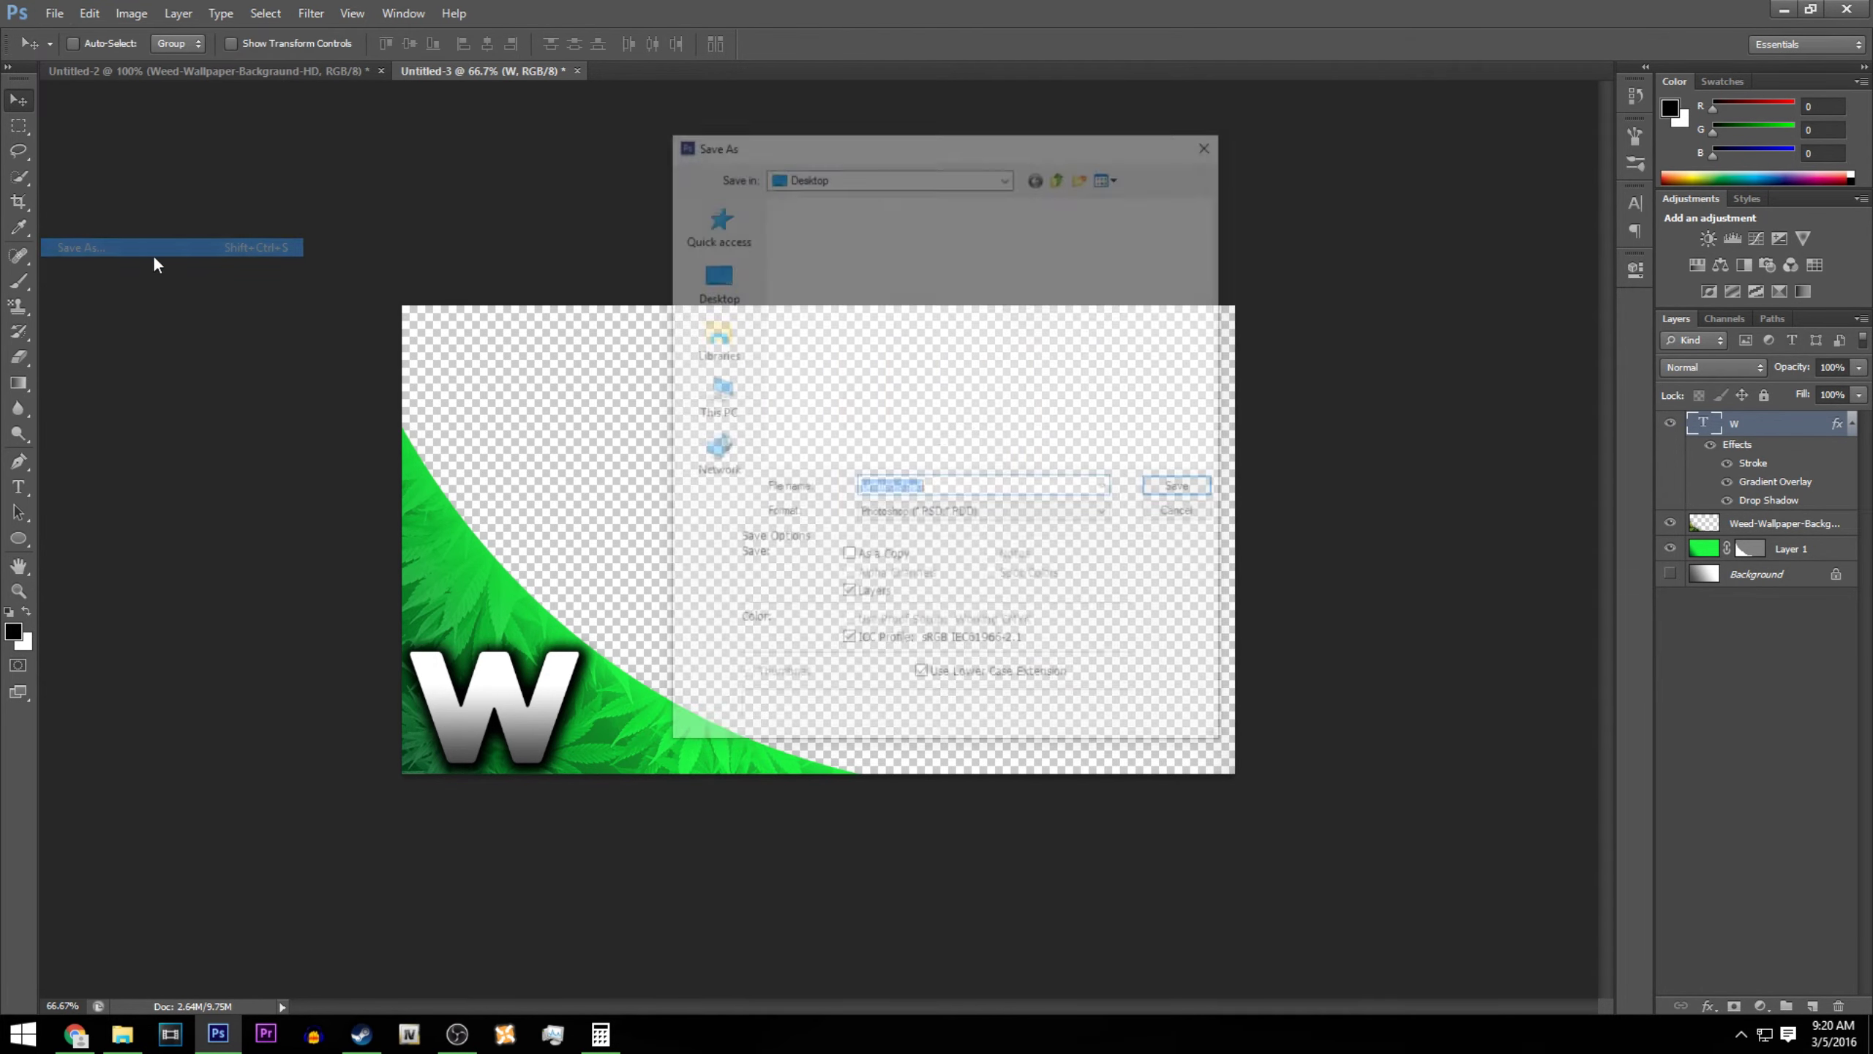
left_click(962, 511)
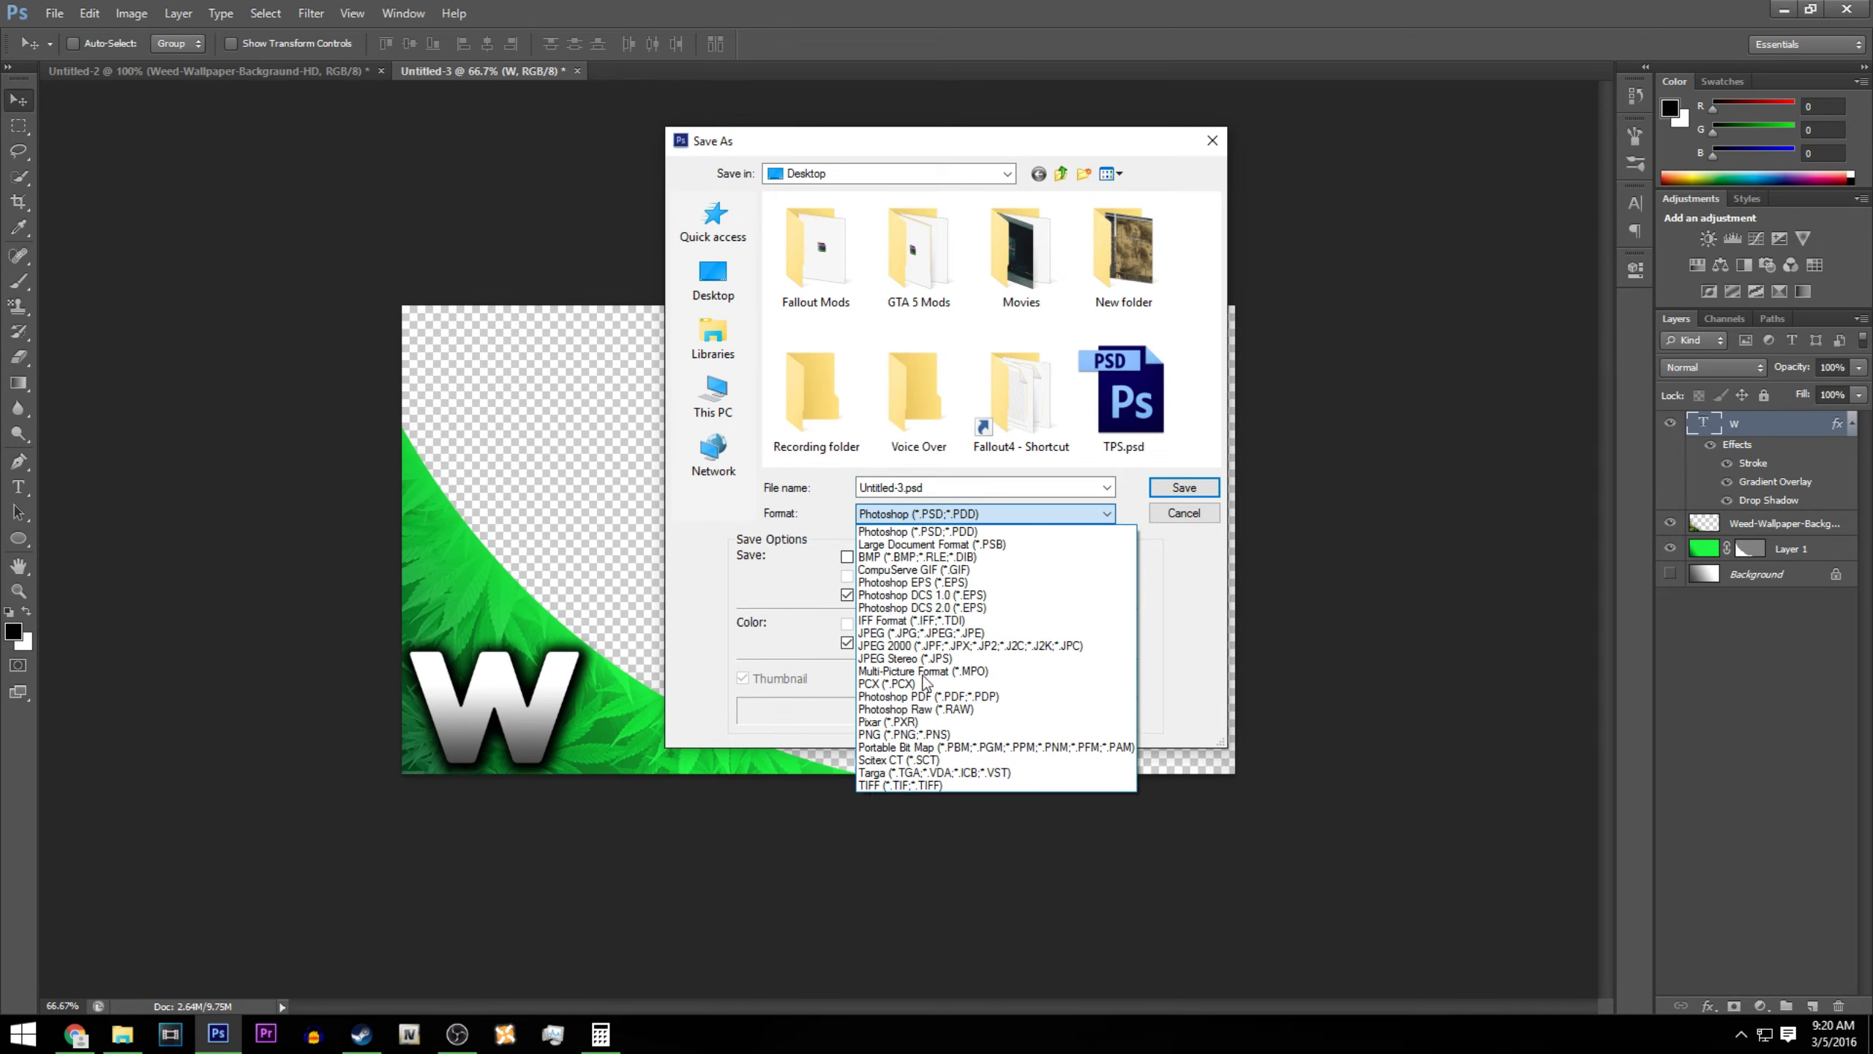
left_click(917, 736)
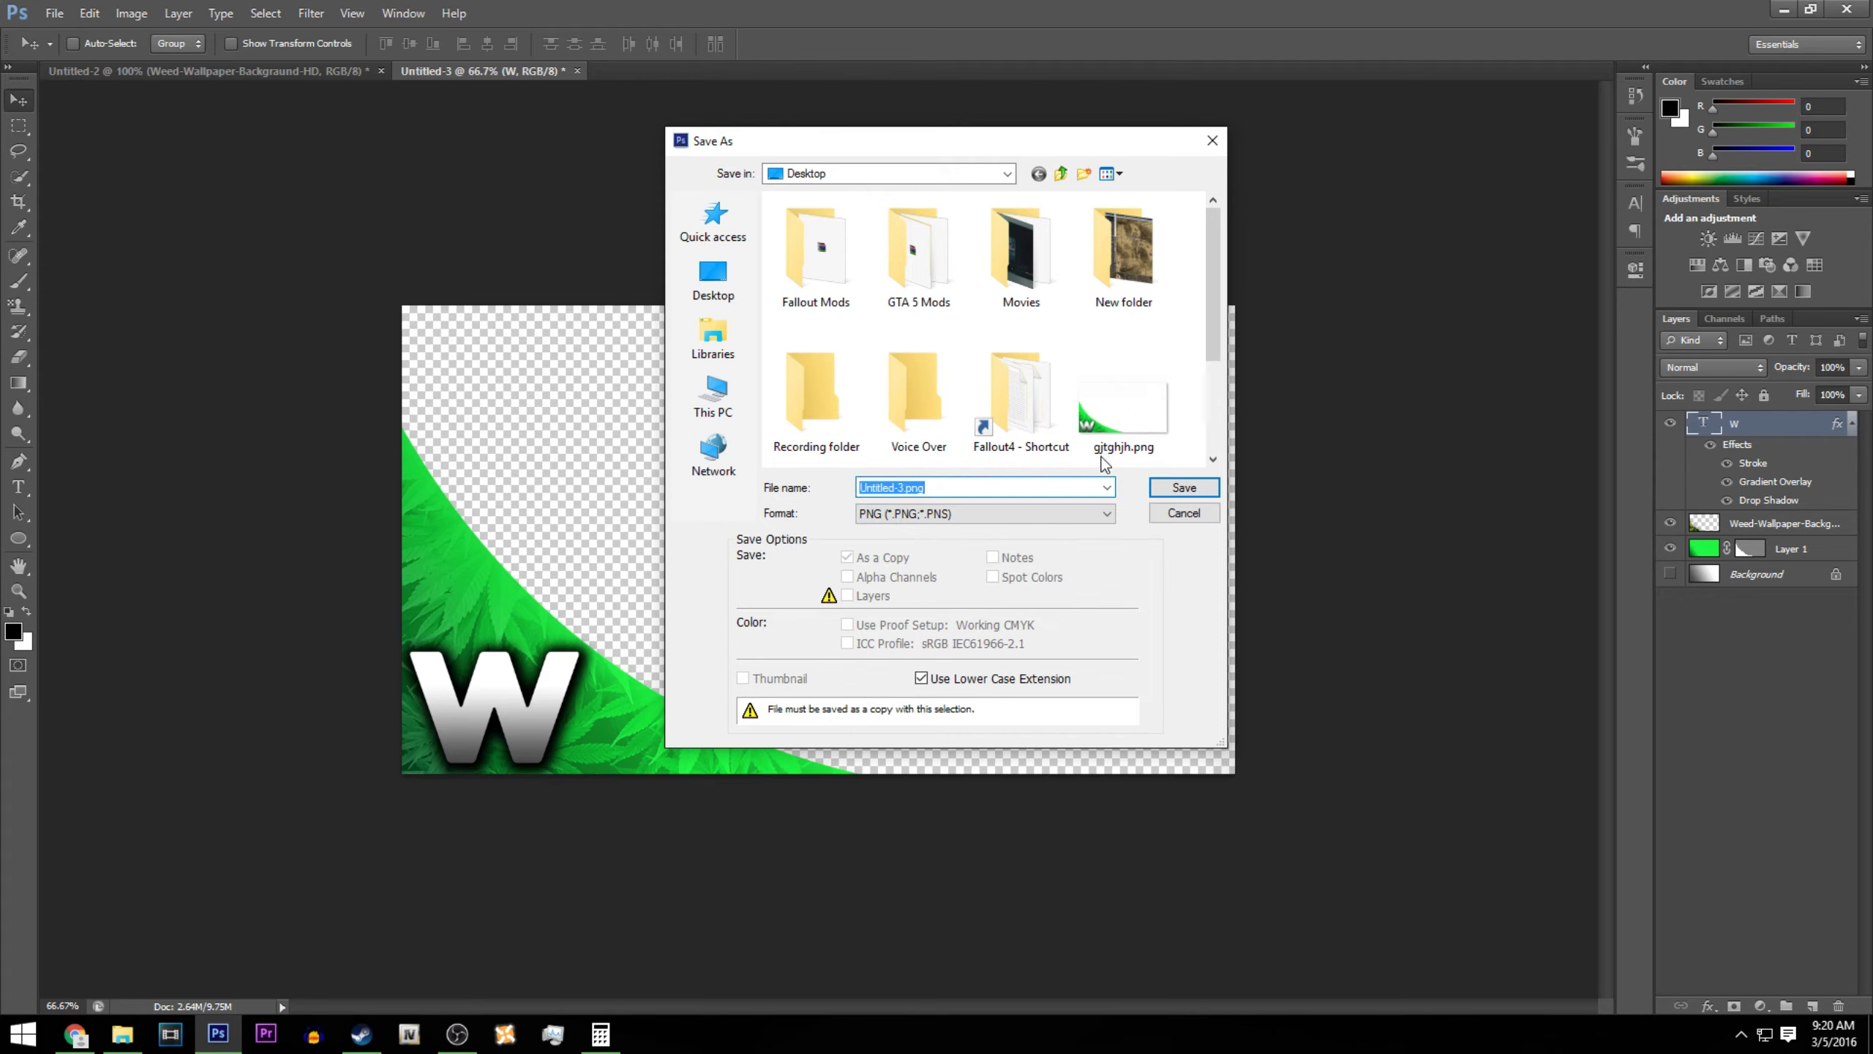
type("ffgfg")
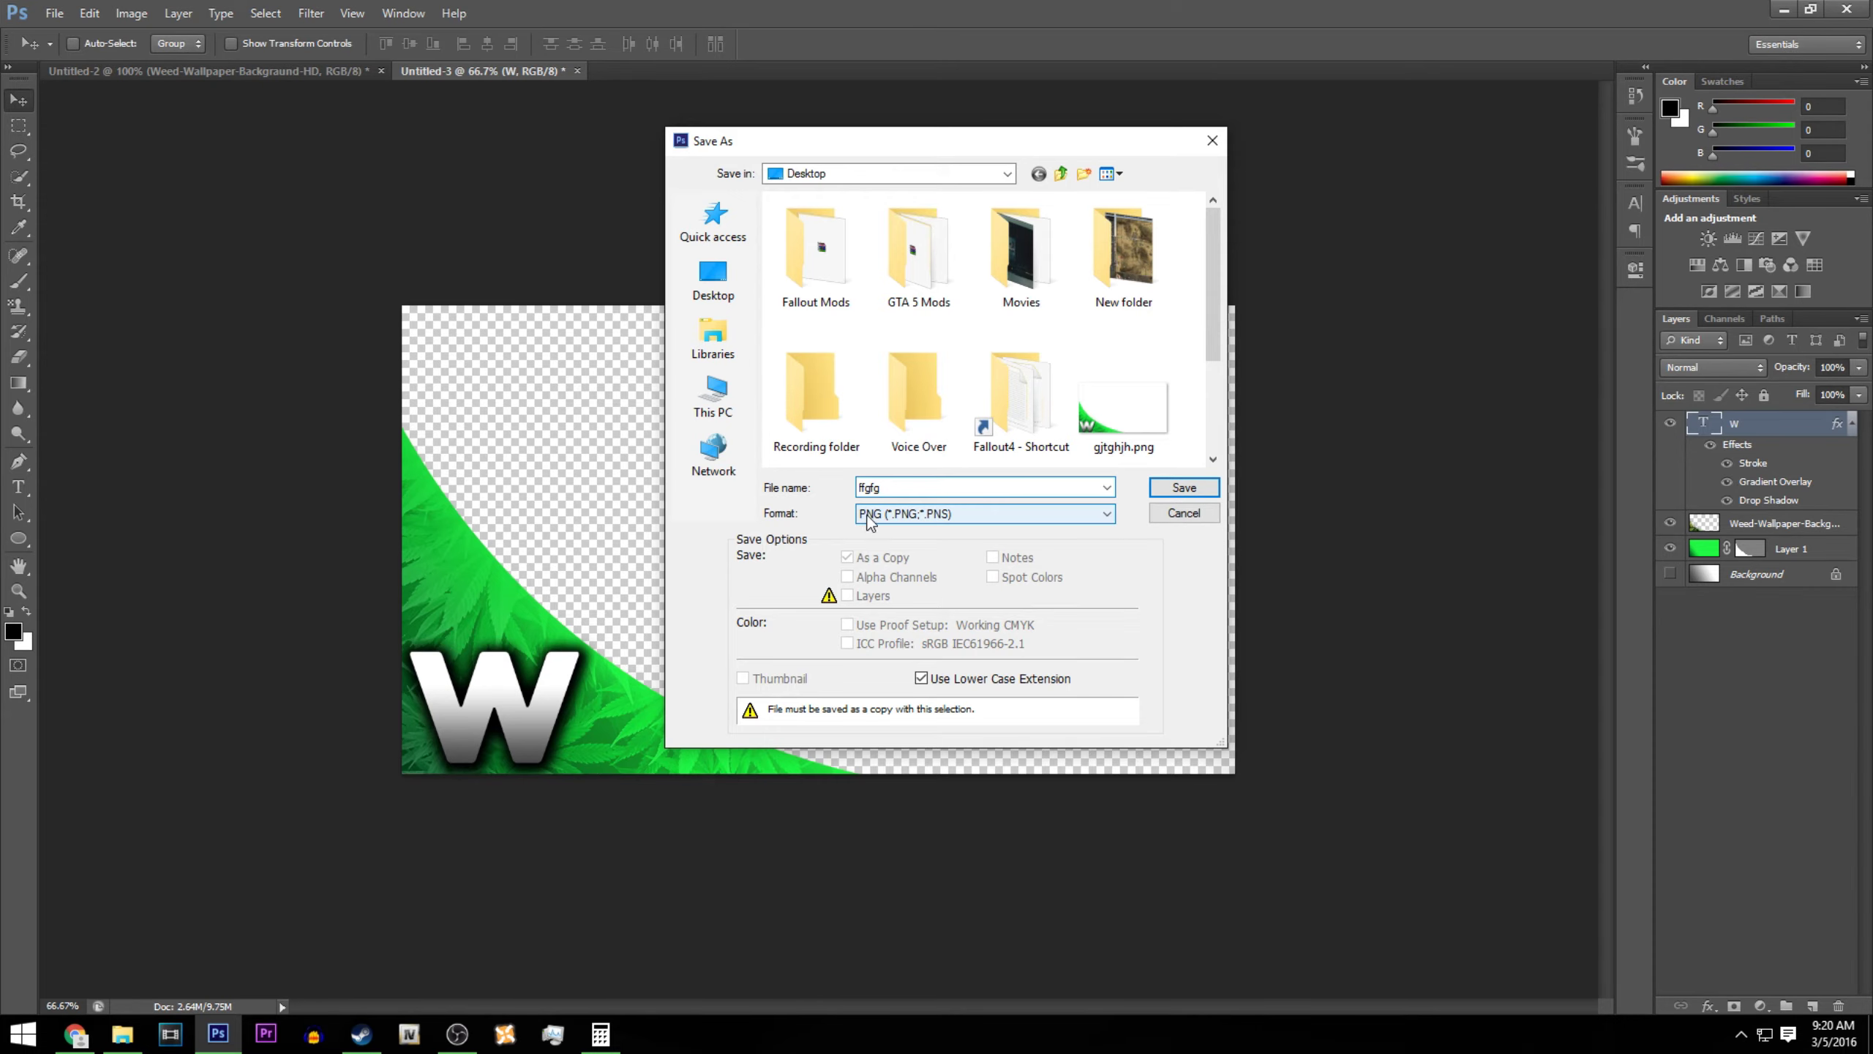
key("Return")
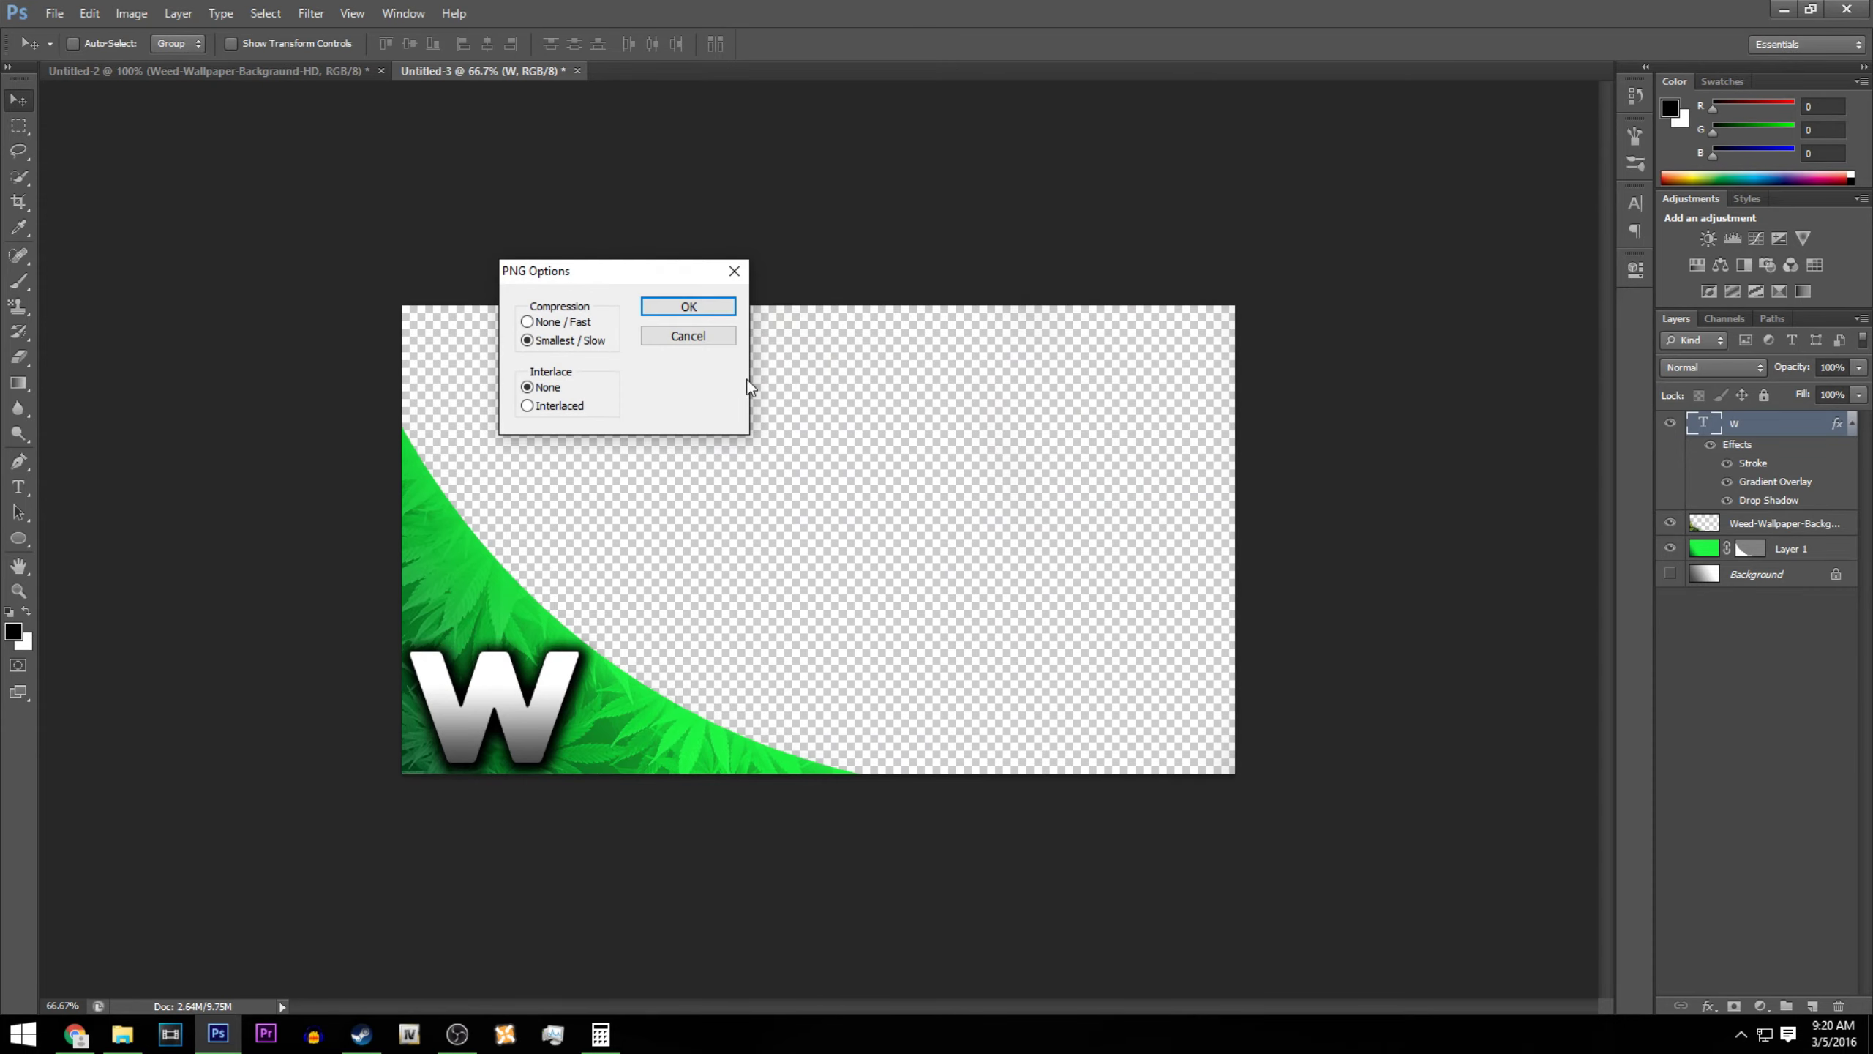
left_click(711, 311)
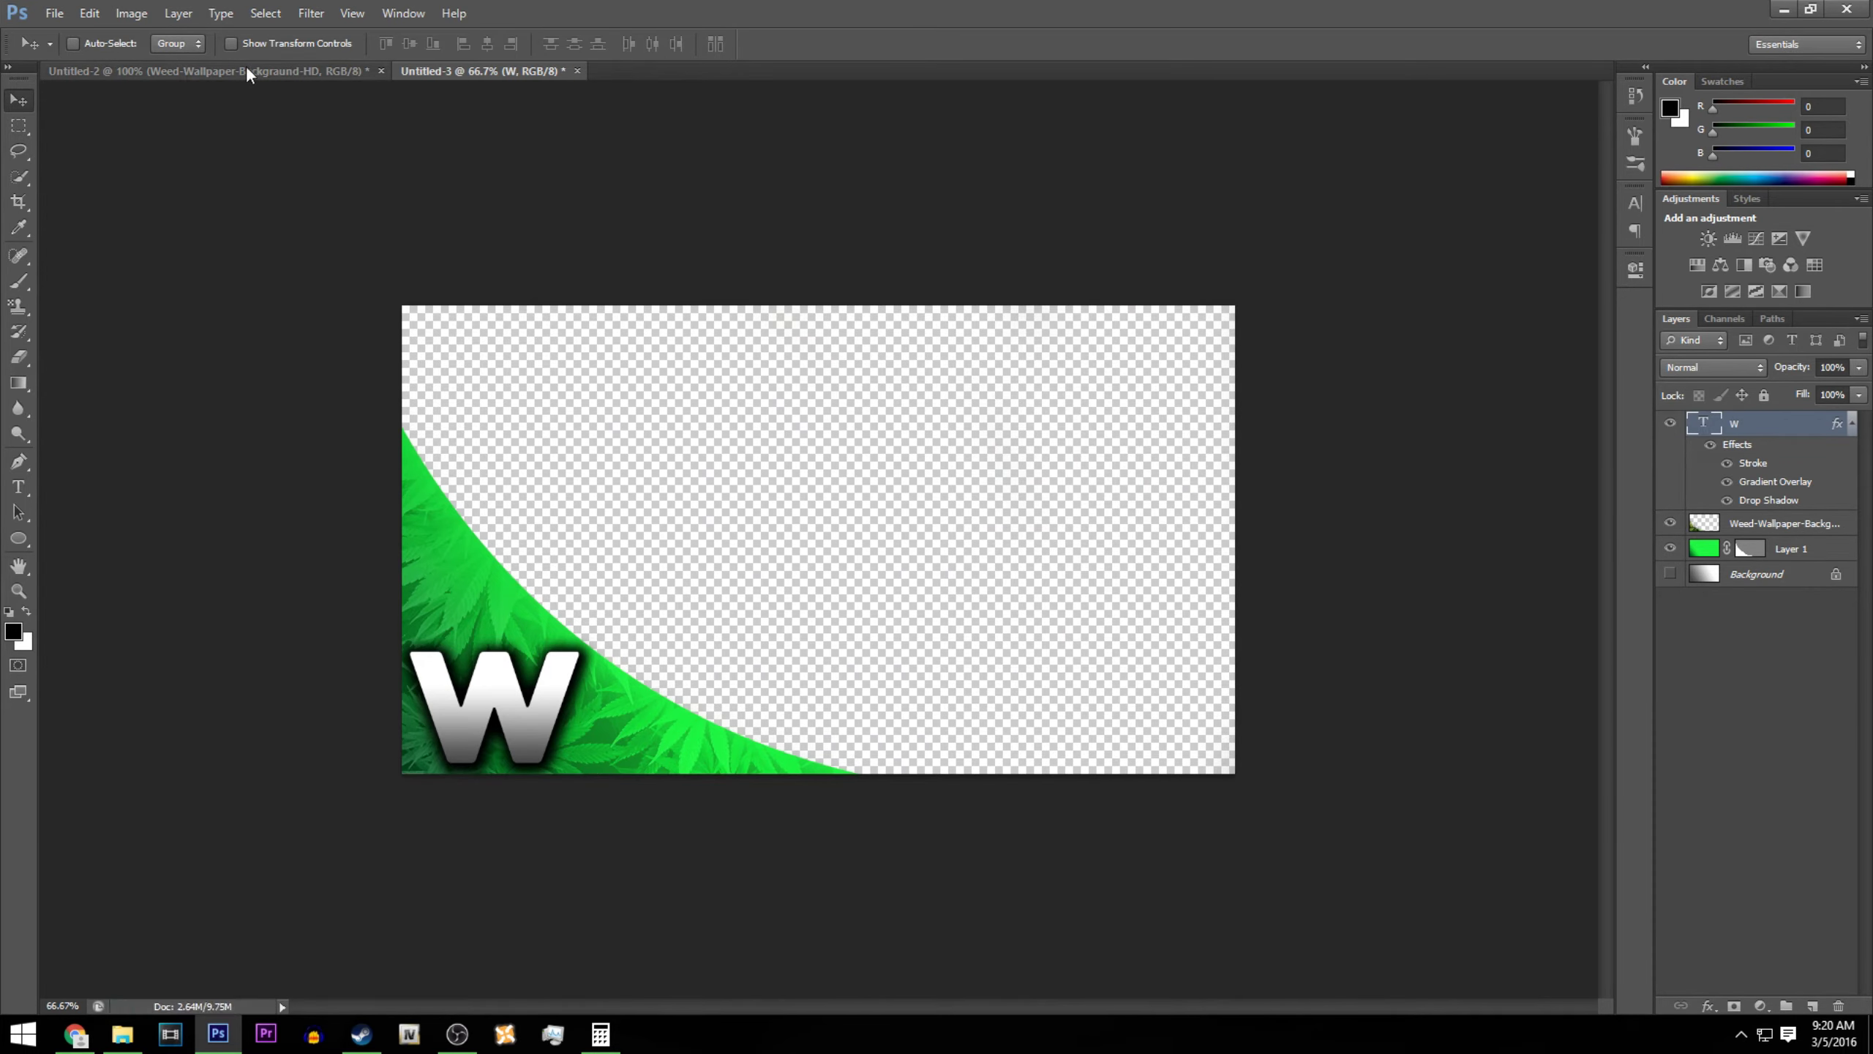
left_click(55, 12)
Restore Photoshop to a window and open ffgfg.png and gjtghjh.png from the desktop in Photo Viewer.
mouse_move(89, 12)
left_click_drag(557, 8, 852, 350)
double_click(109, 844)
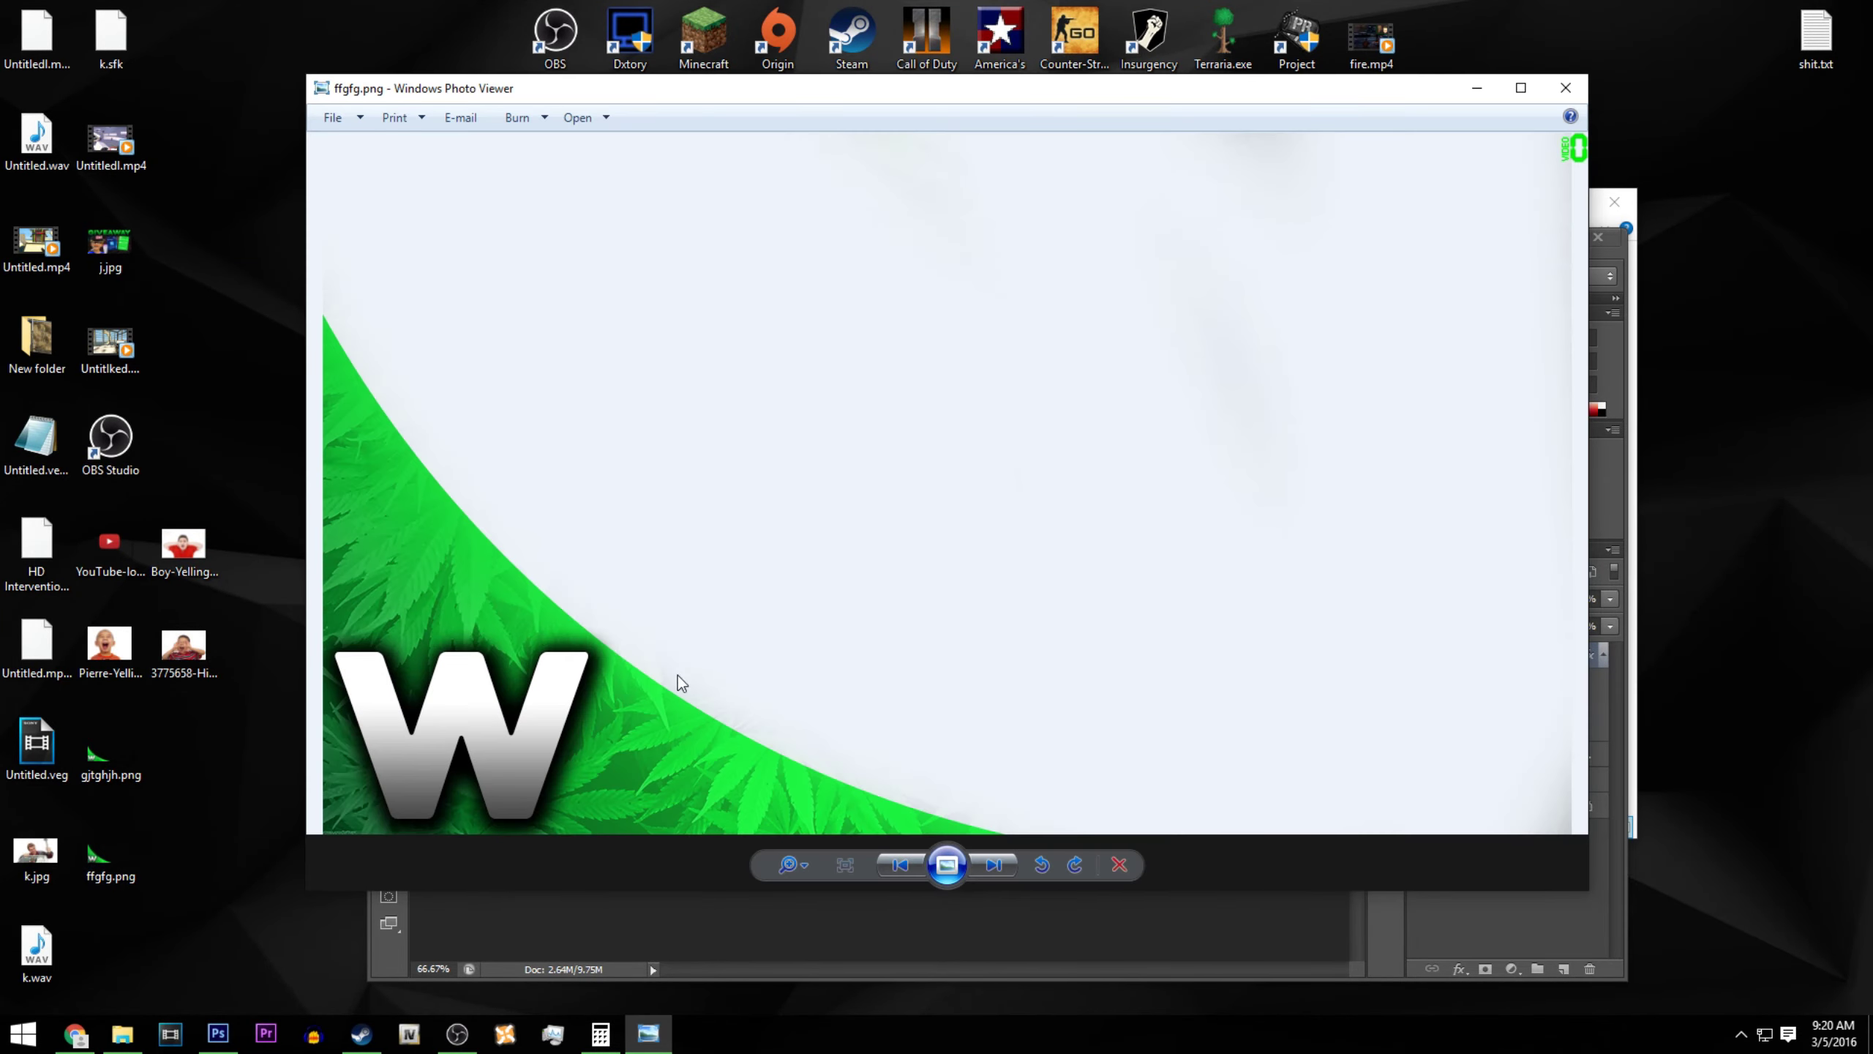
double_click(103, 753)
double_click(97, 851)
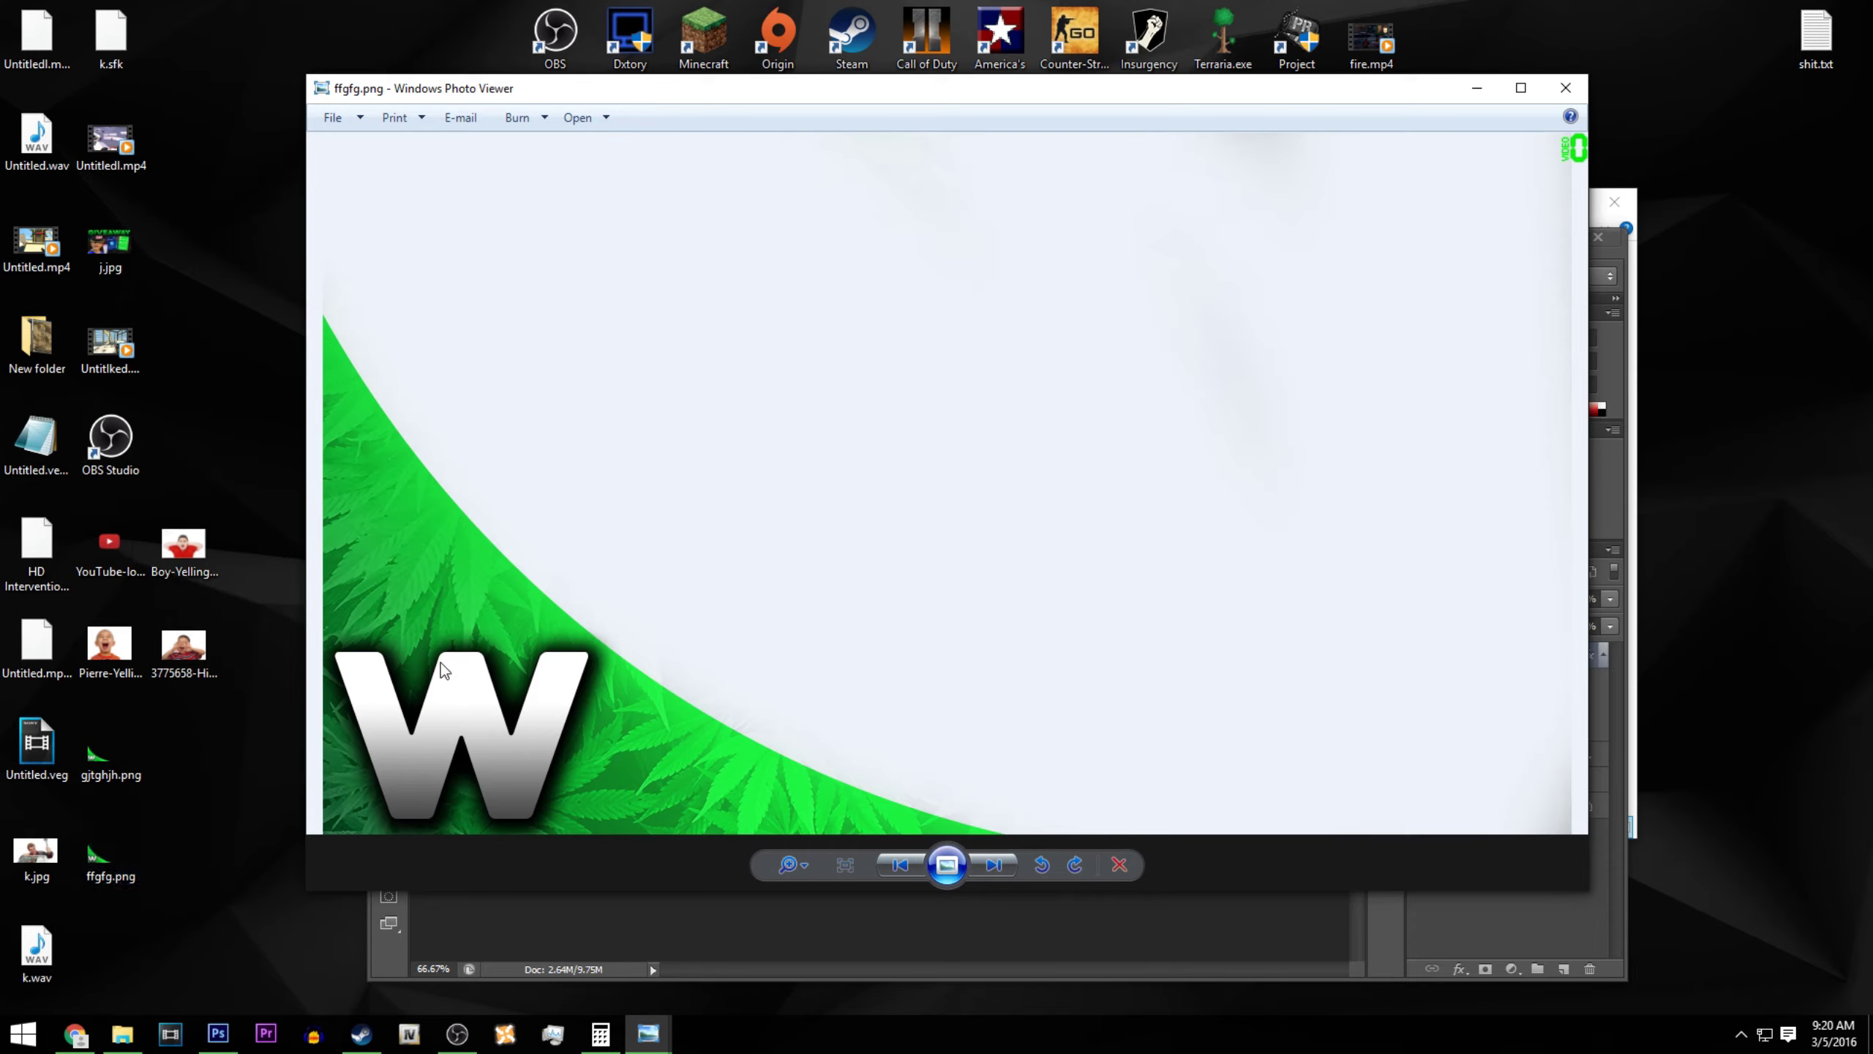
double_click(126, 762)
Compare the two images side by side, then close all Photo Viewer windows.
left_click_drag(712, 91, 1085, 77)
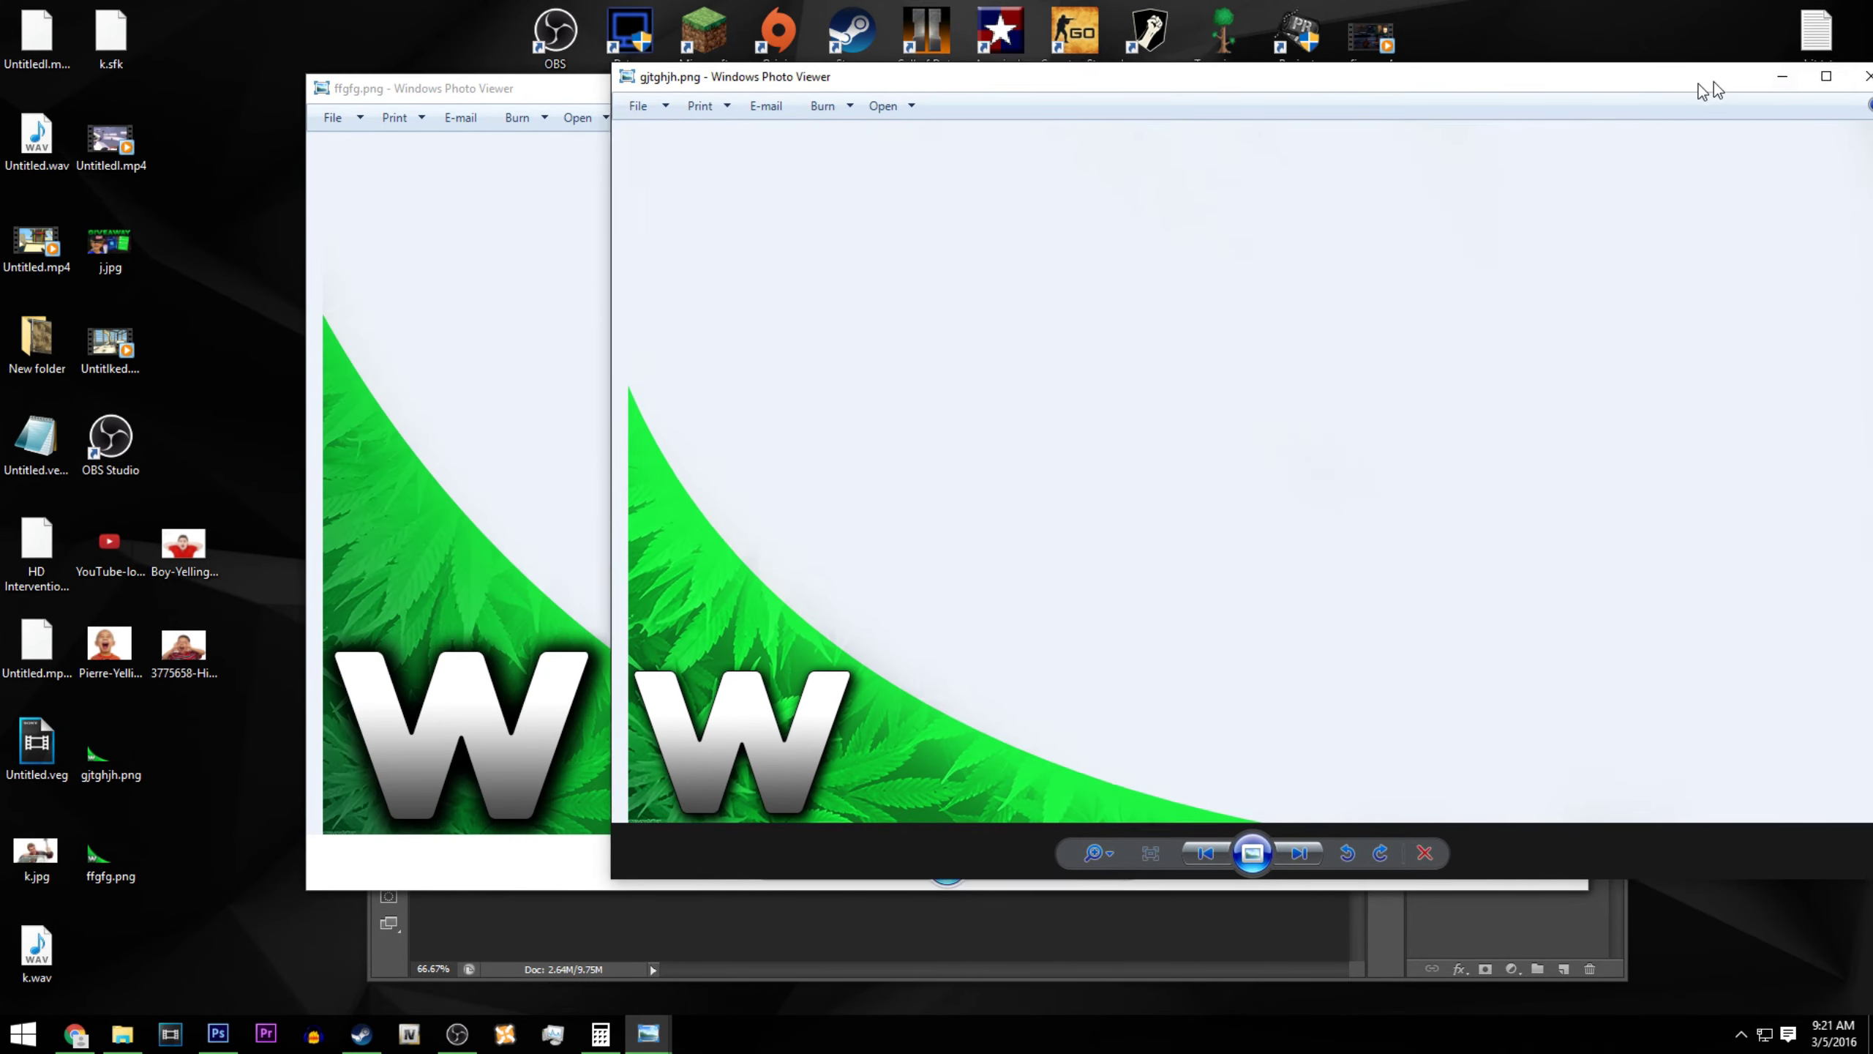
left_click_drag(1714, 82, 1347, 97)
left_click(1530, 90)
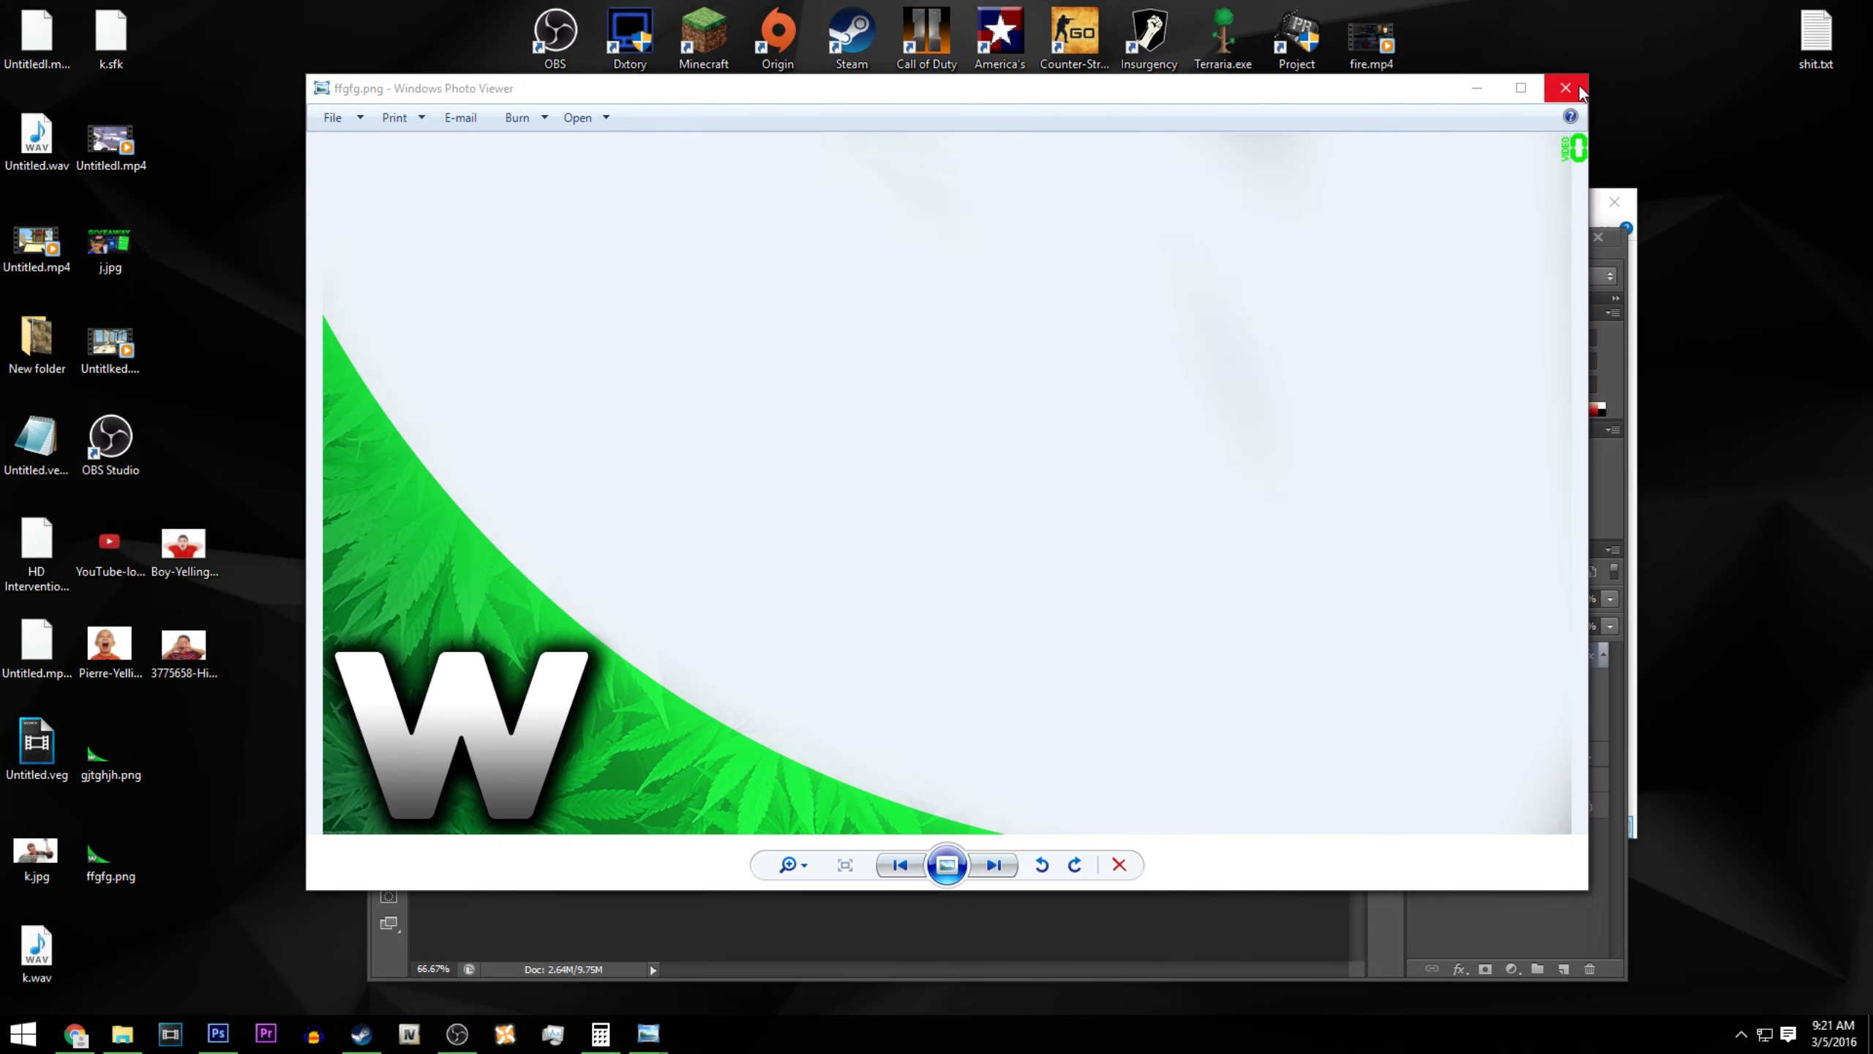
left_click(1579, 85)
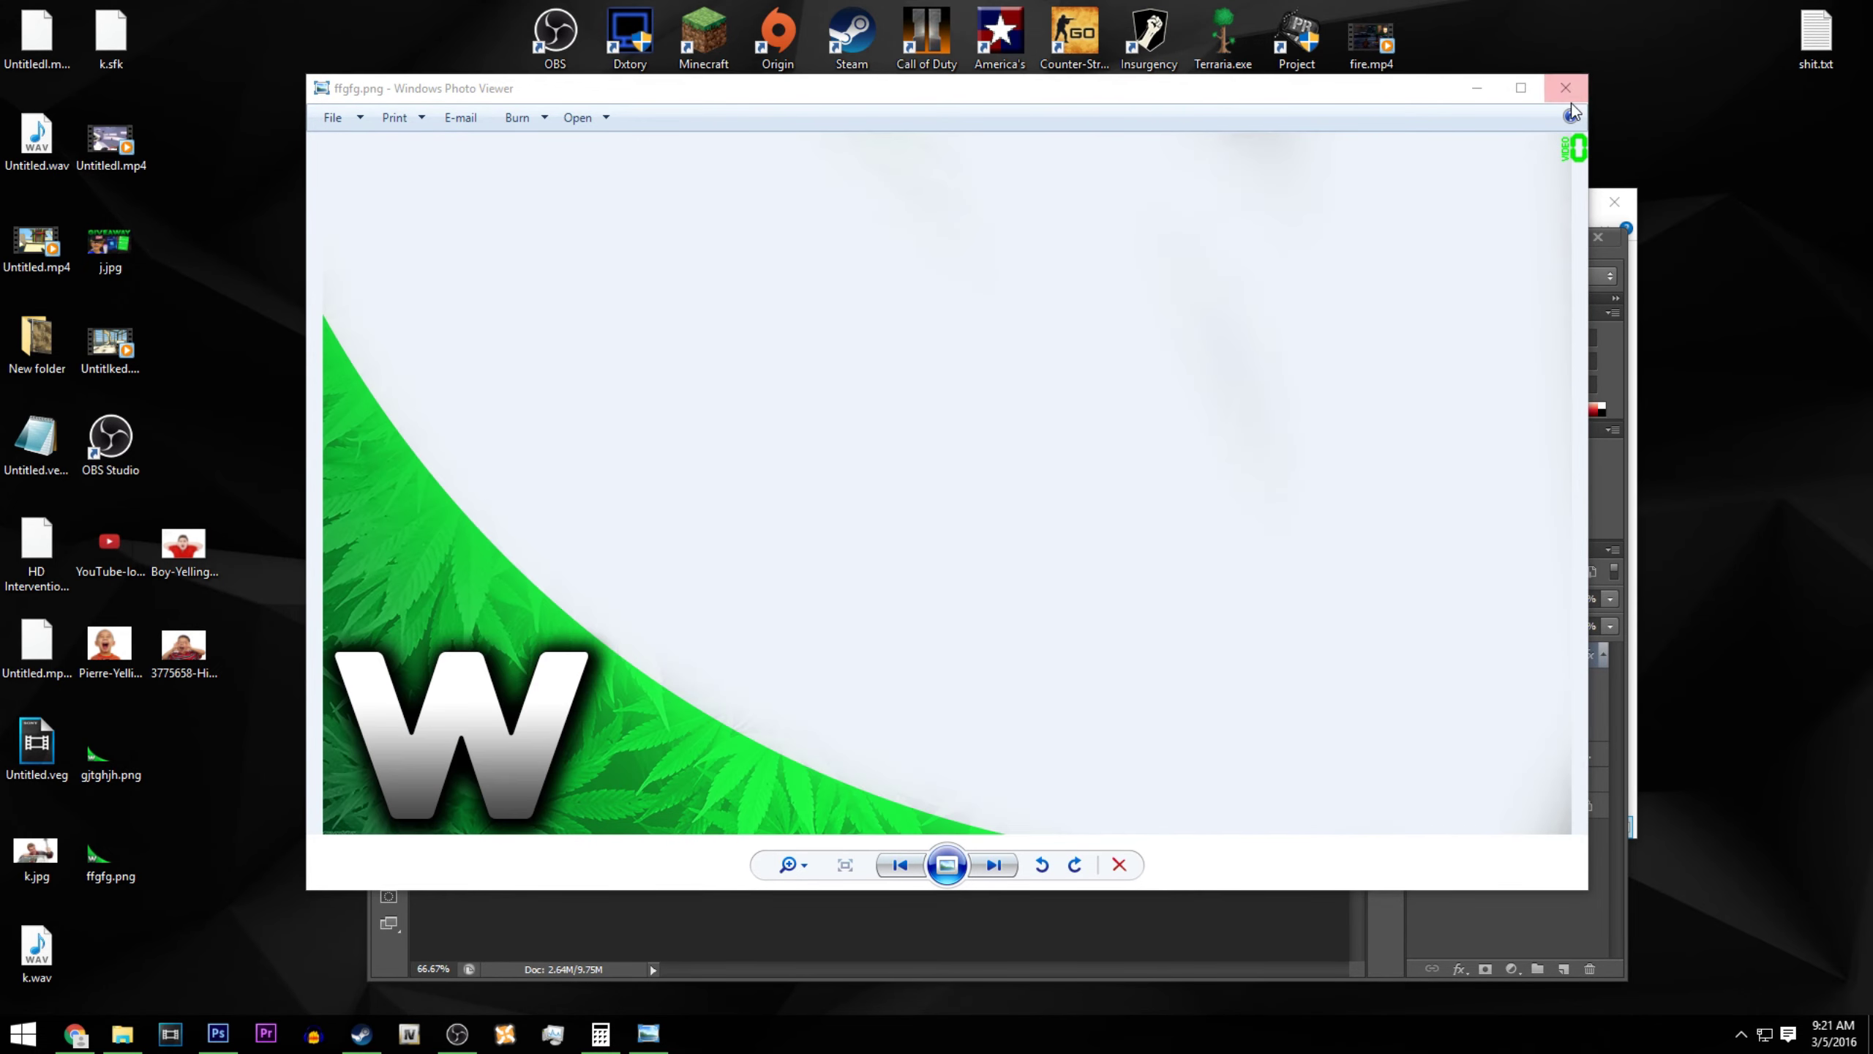
left_click(1564, 89)
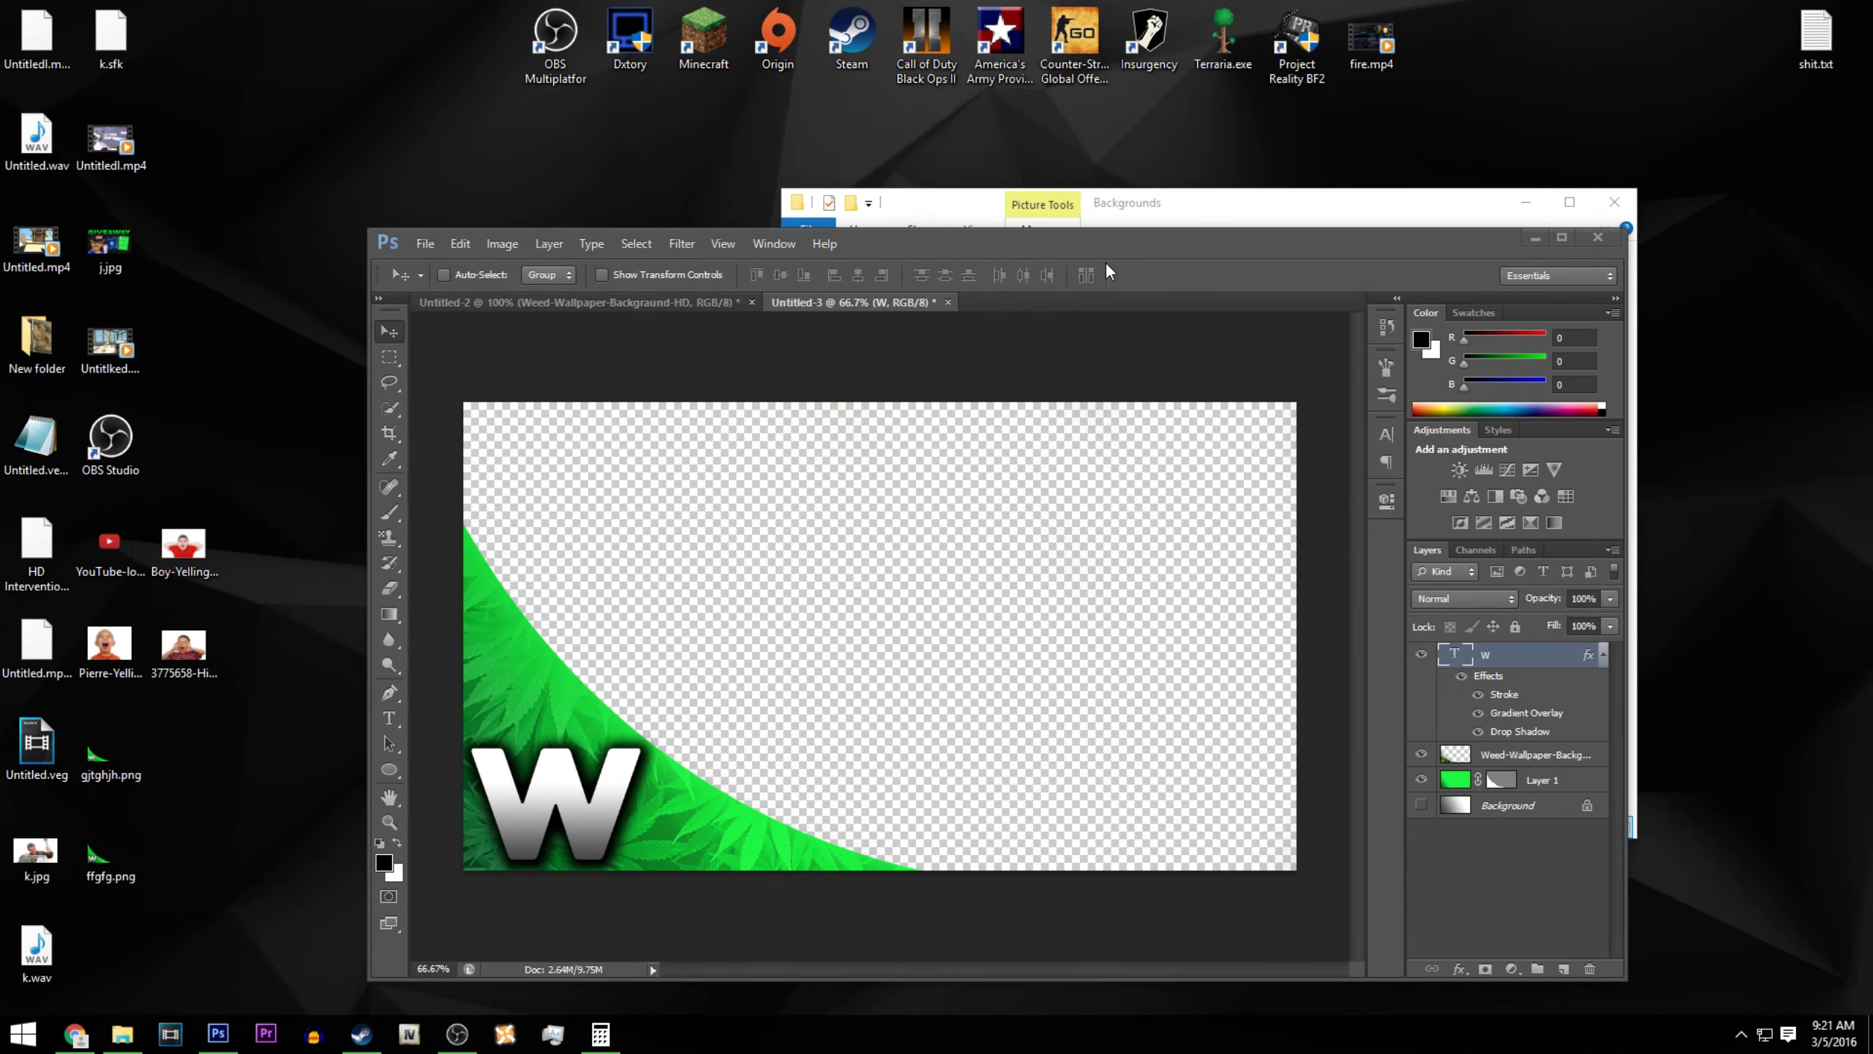